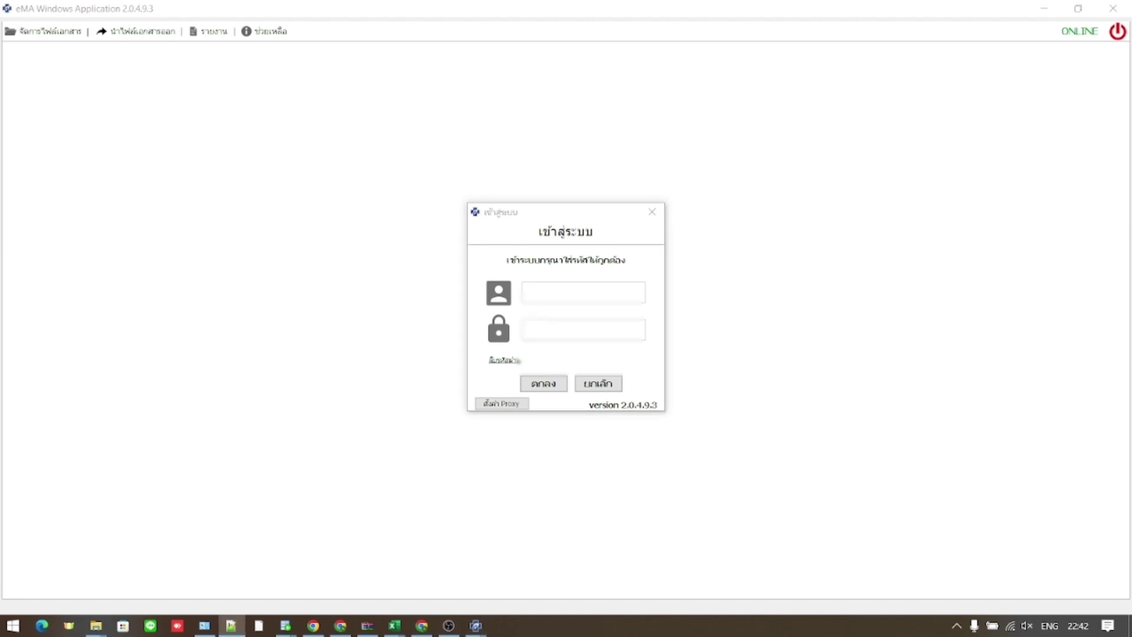
- Log in to the eMA application by entering the user ID and the account password
click(608, 299)
key(ctrl+v)
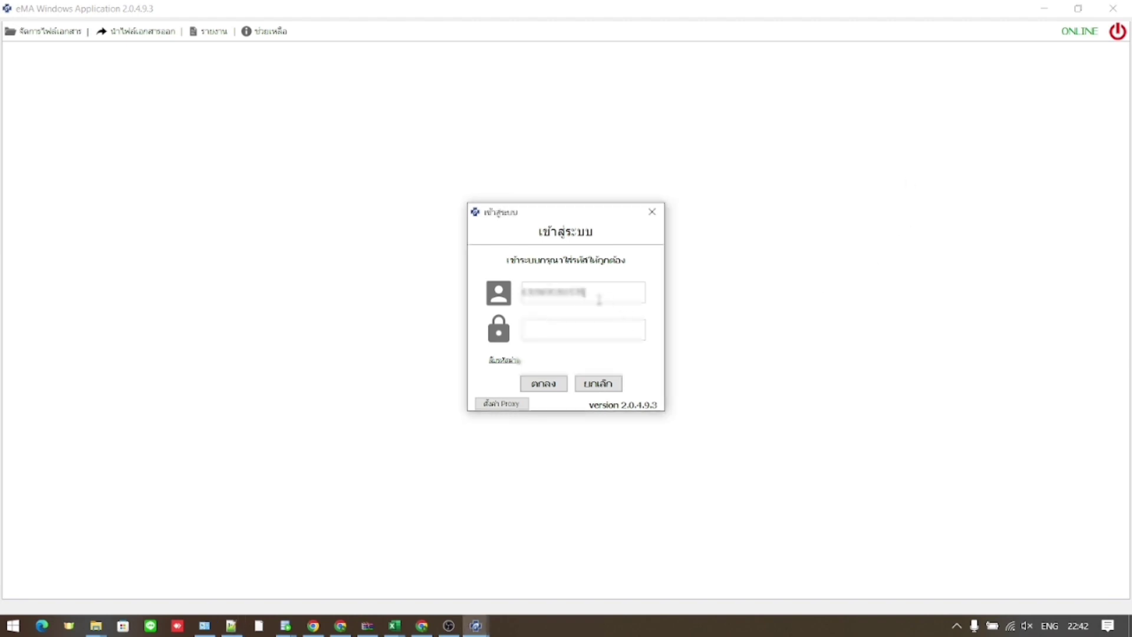
key(alt+Tab)
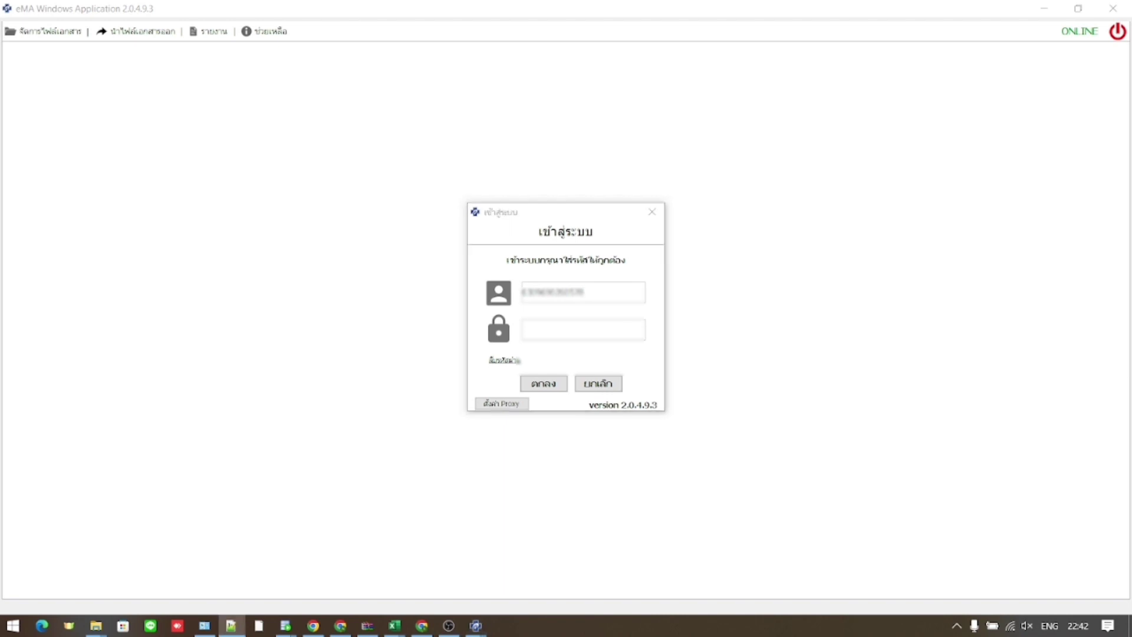
click(558, 325)
key(ctrl+v)
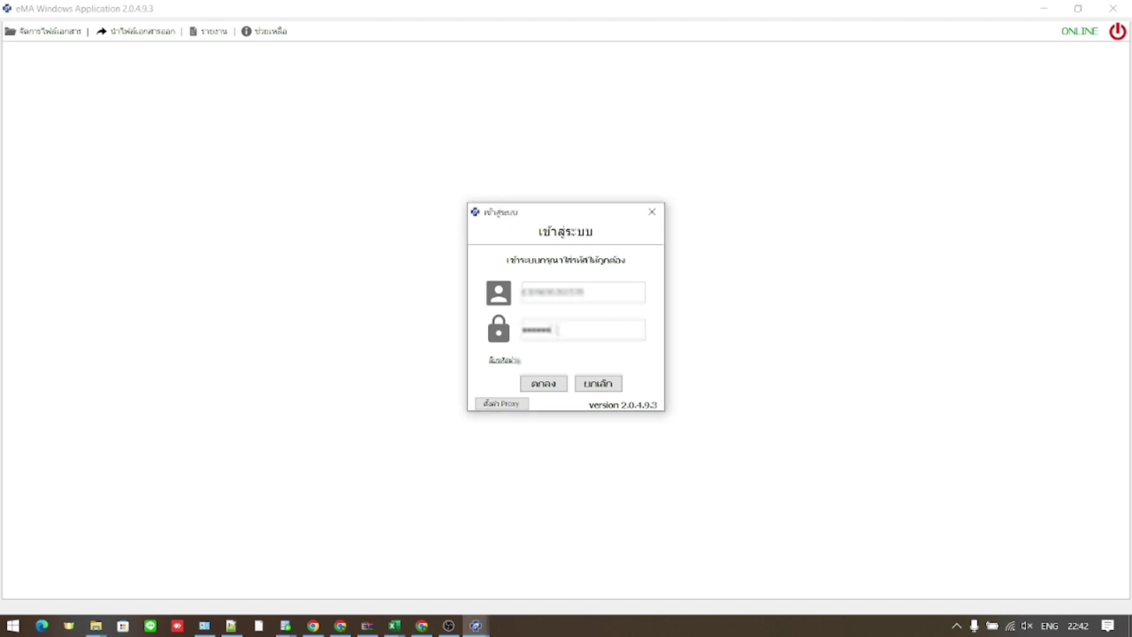
click(555, 388)
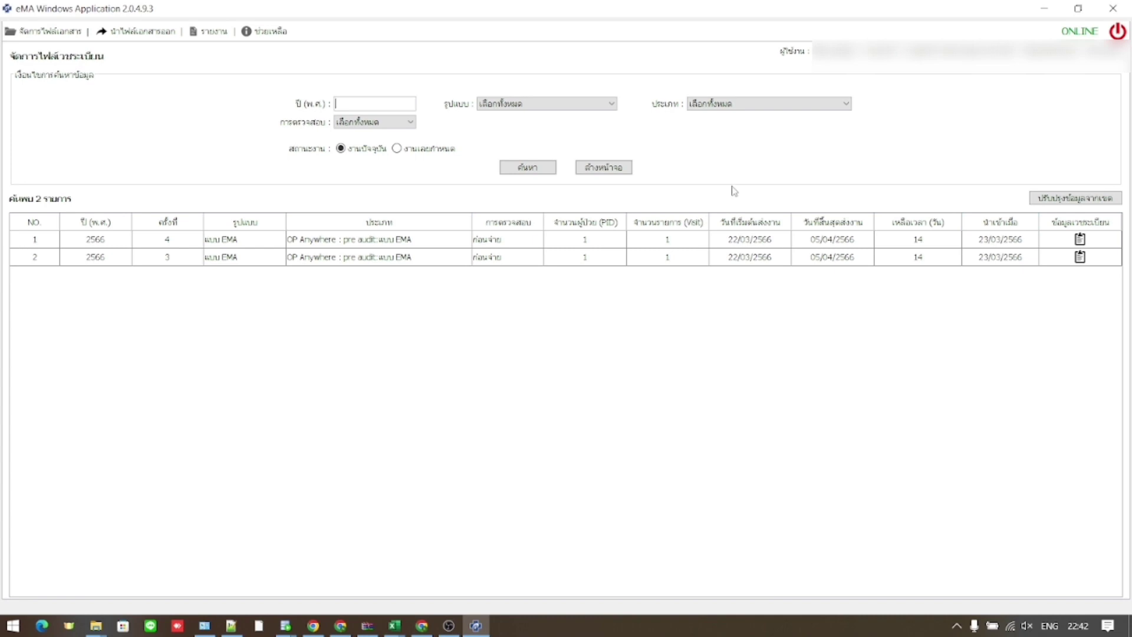
- Update the medical record file list with the data from the region, and close the eMA application
click(1079, 203)
click(1113, 8)
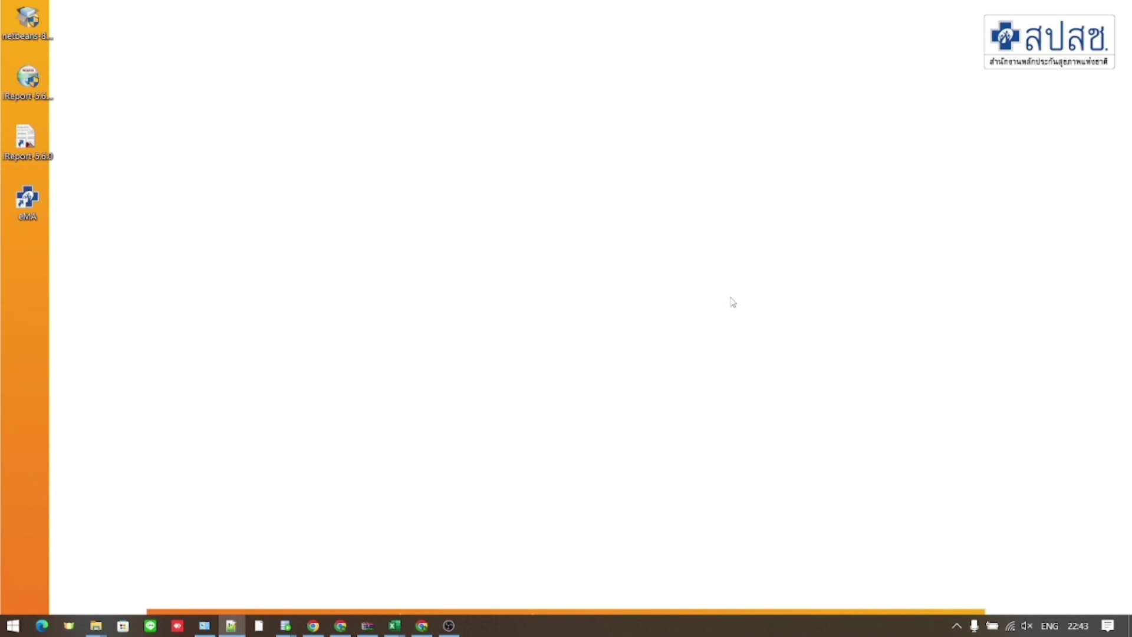
- Open the file location of the desktop eMA shortcut from its properties
right_click(28, 203)
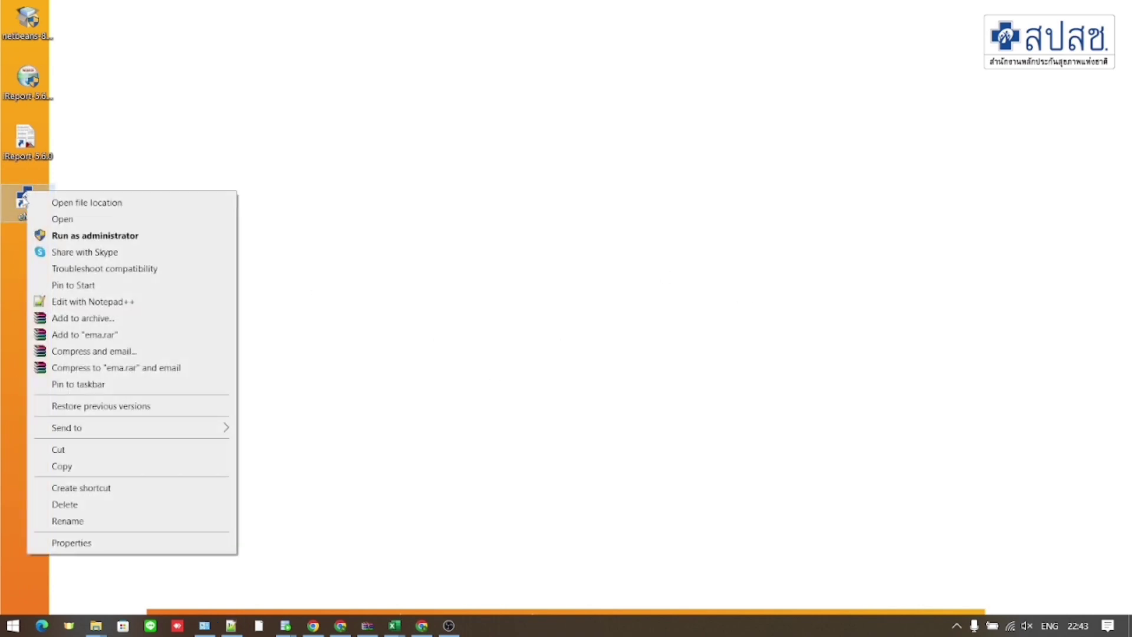
click(77, 543)
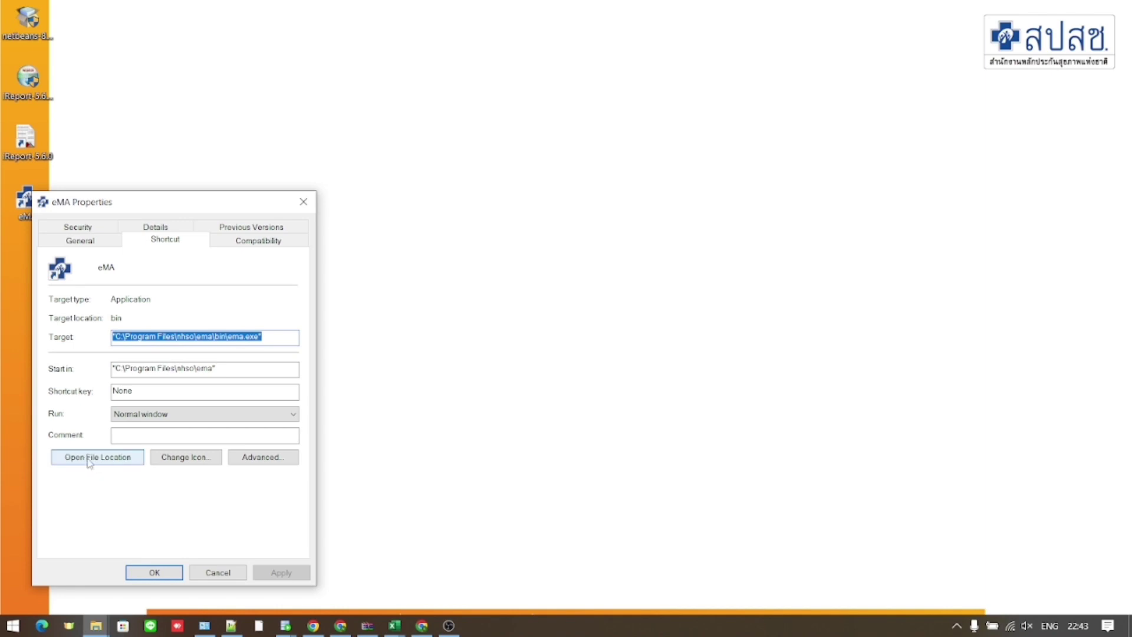
click(68, 627)
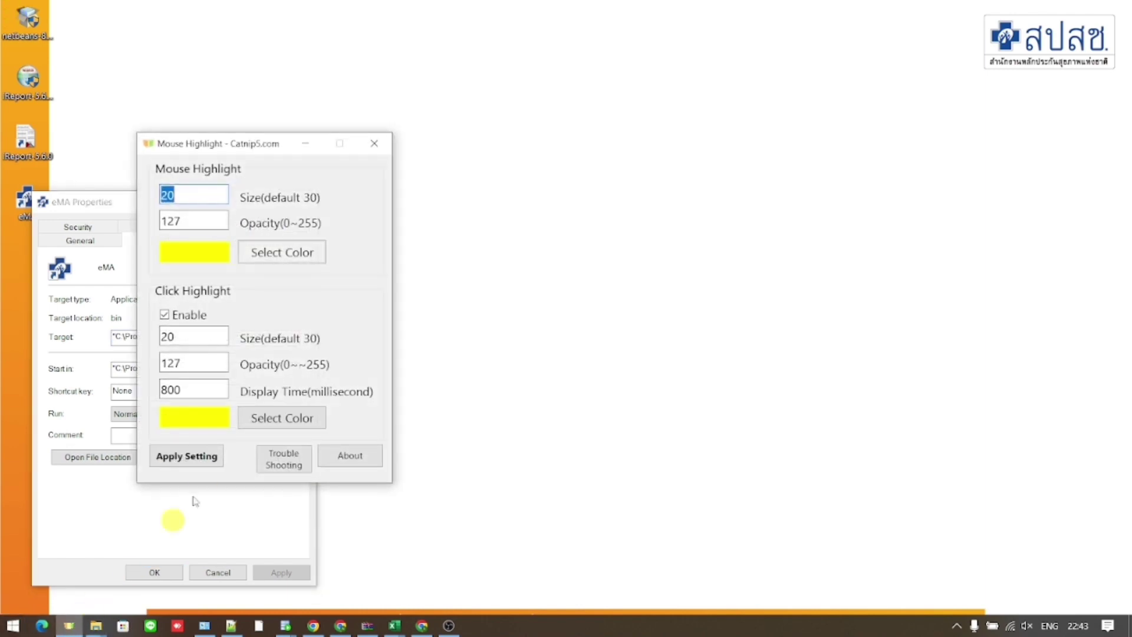
click(299, 147)
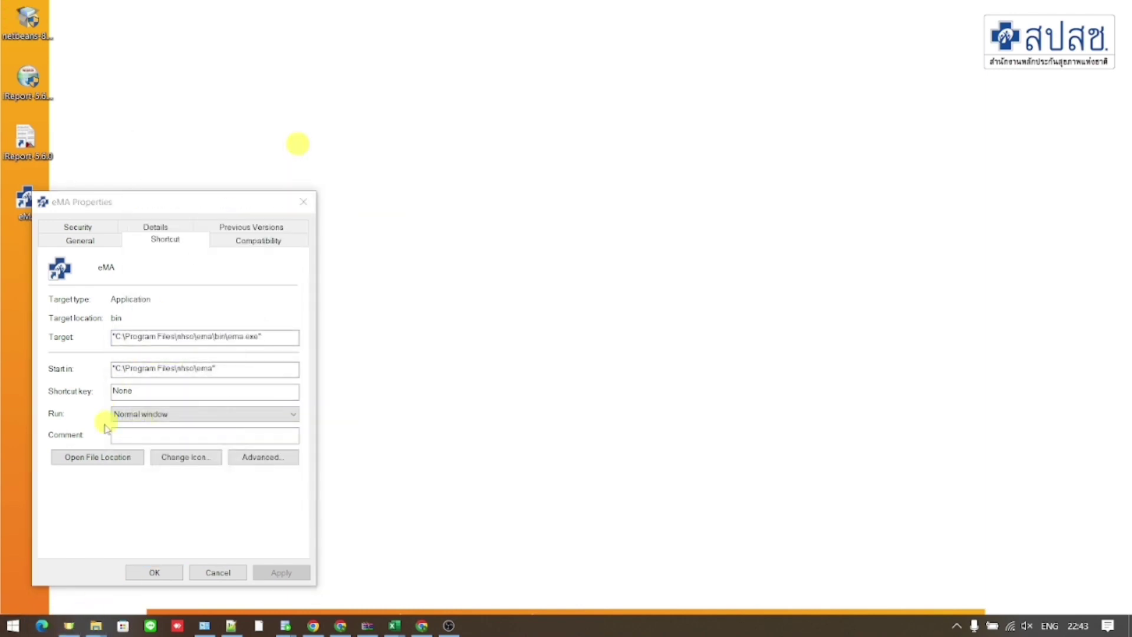
click(77, 457)
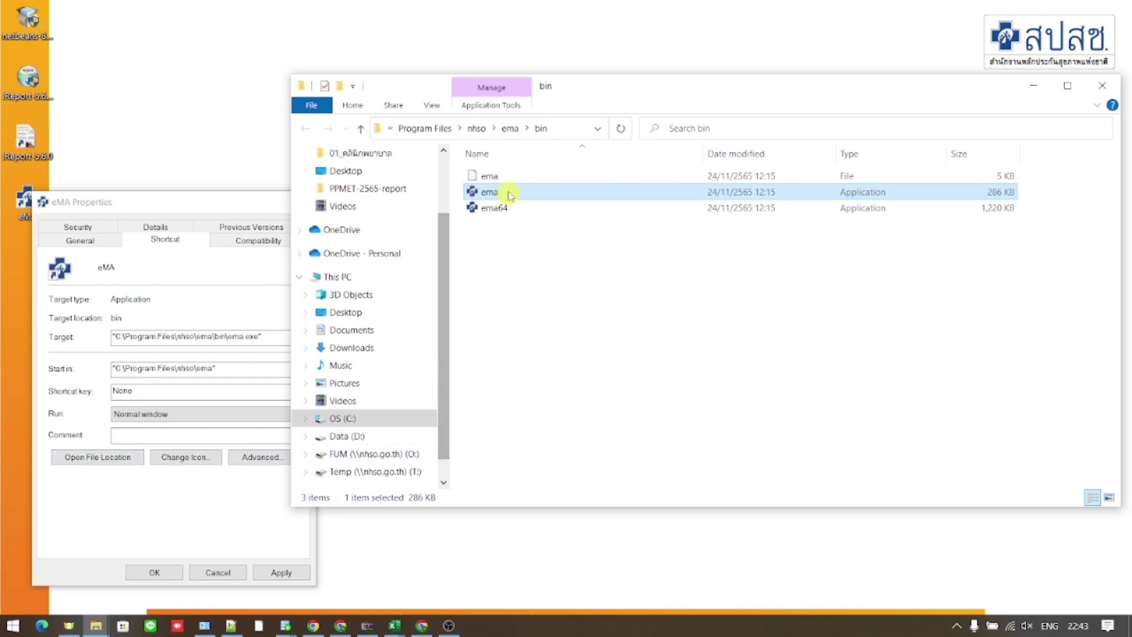
- Go up to the main ema folder, open its ema\resources subfolder, and resize the window to be narrower and taller
click(511, 129)
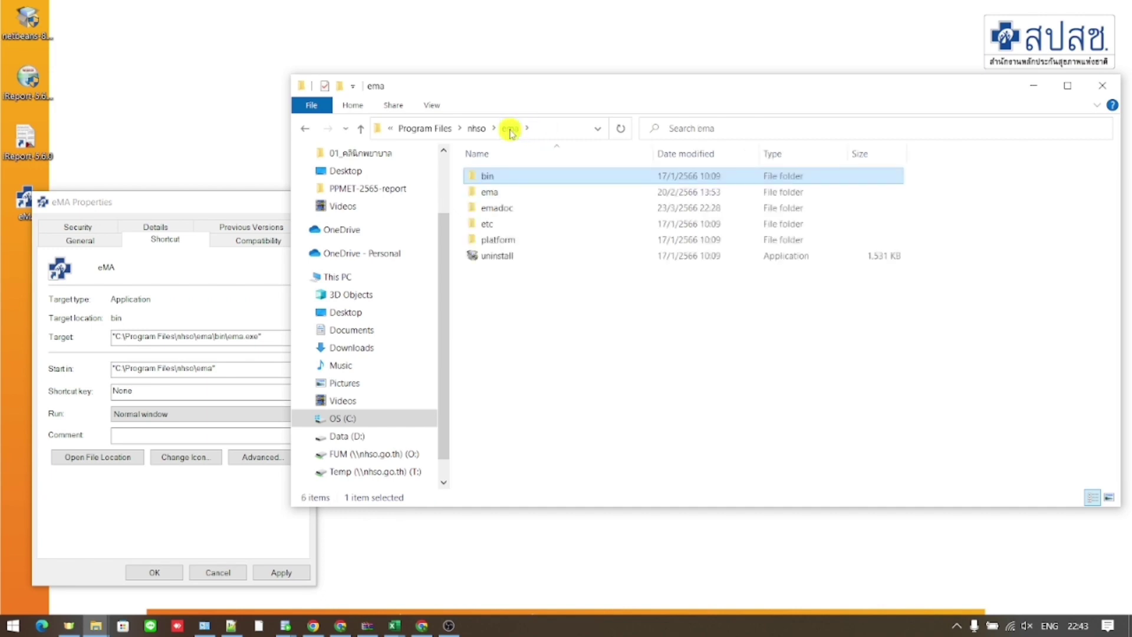
mouse_move(484, 240)
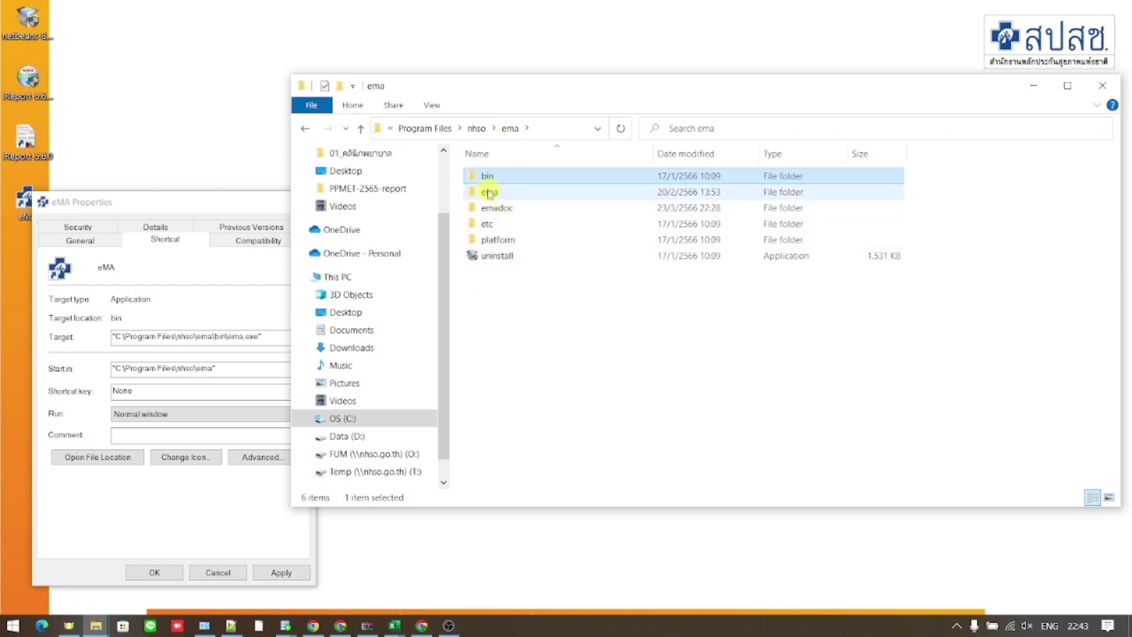
mouse_move(494, 200)
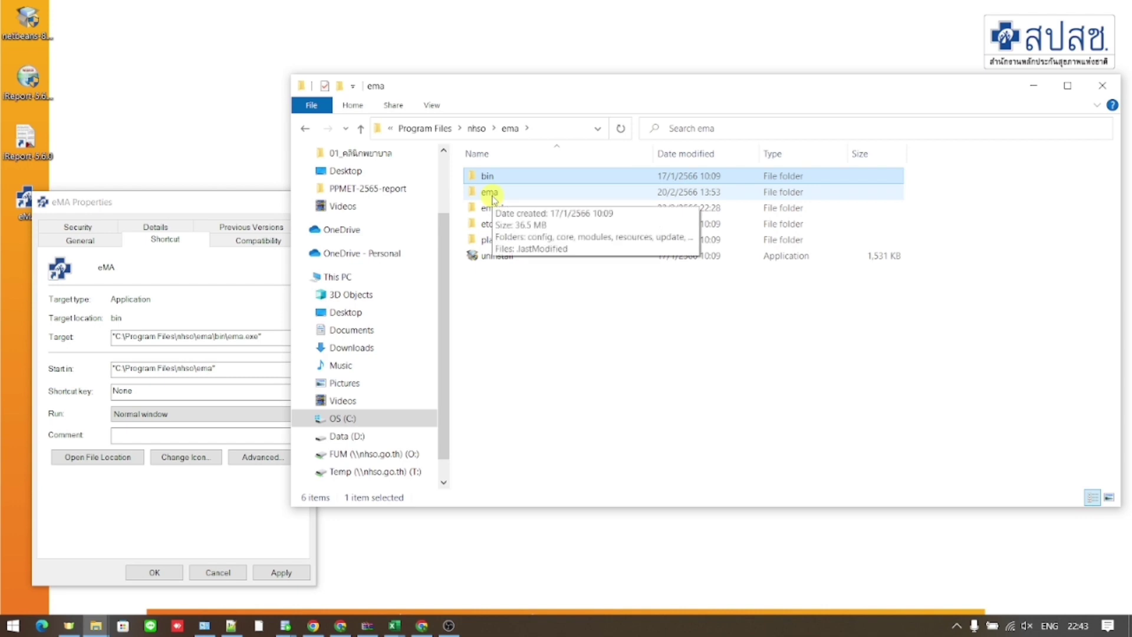
double_click(491, 193)
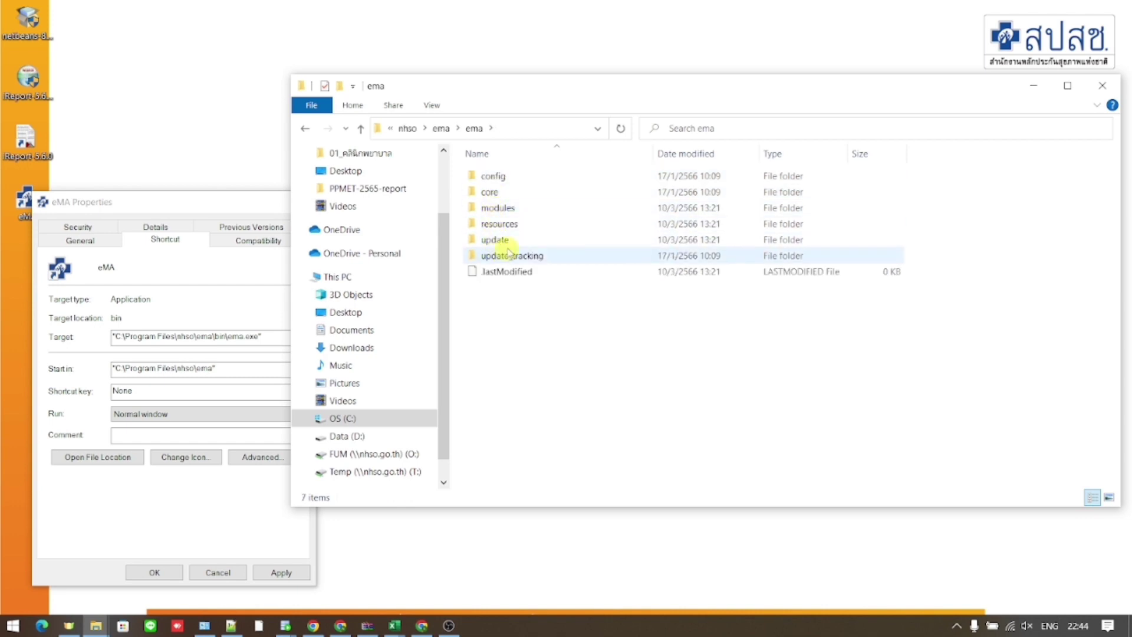
mouse_move(504, 229)
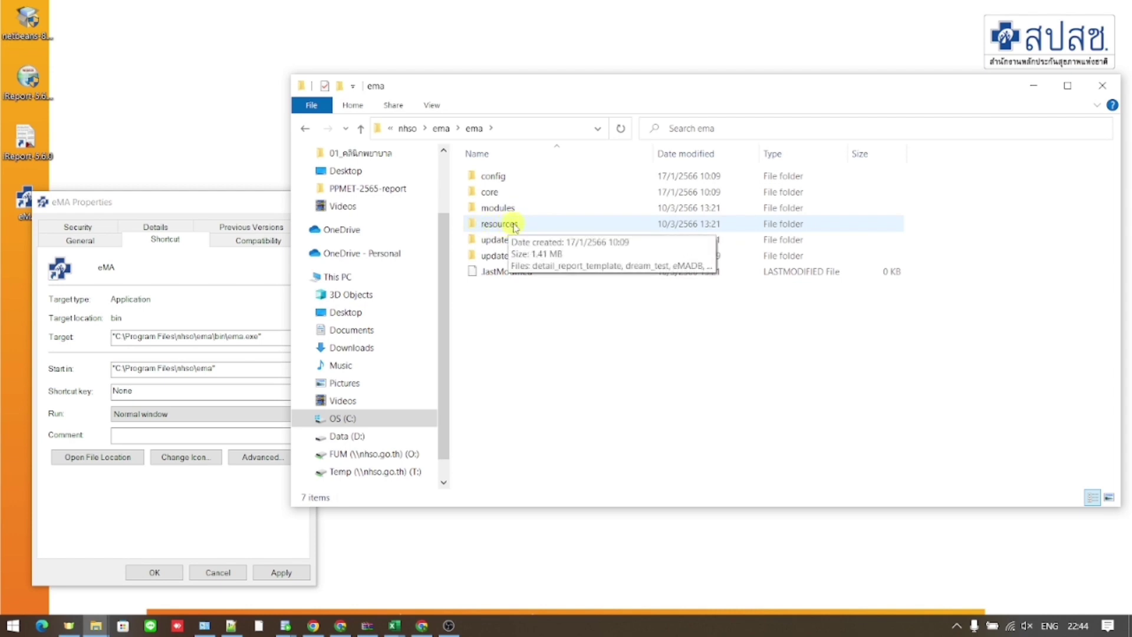
double_click(515, 227)
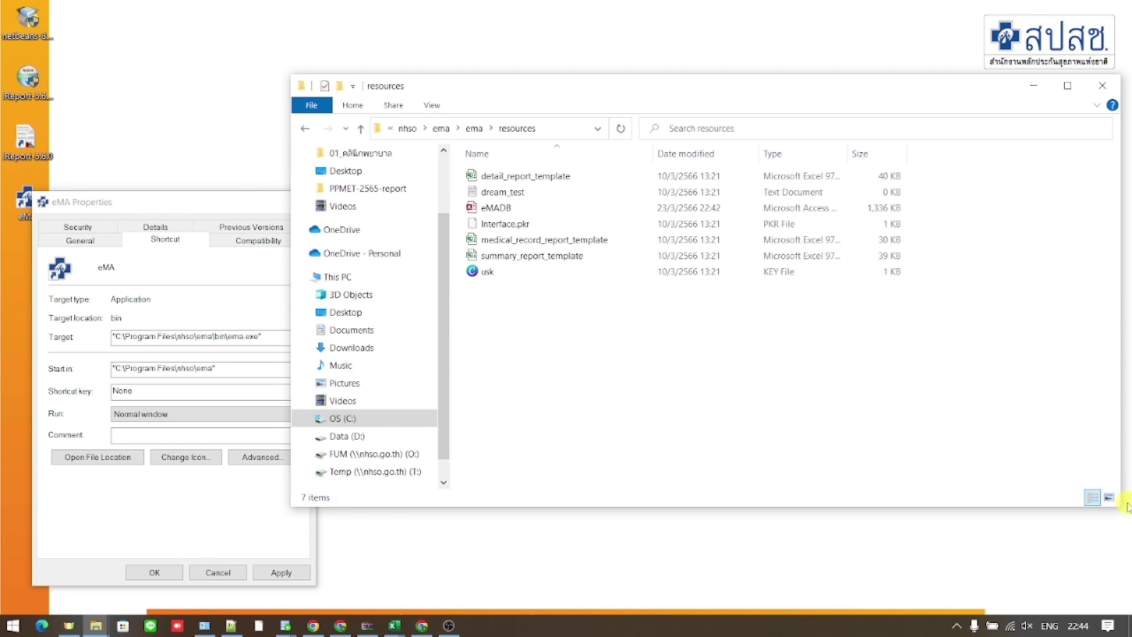
drag(1120, 506, 1025, 610)
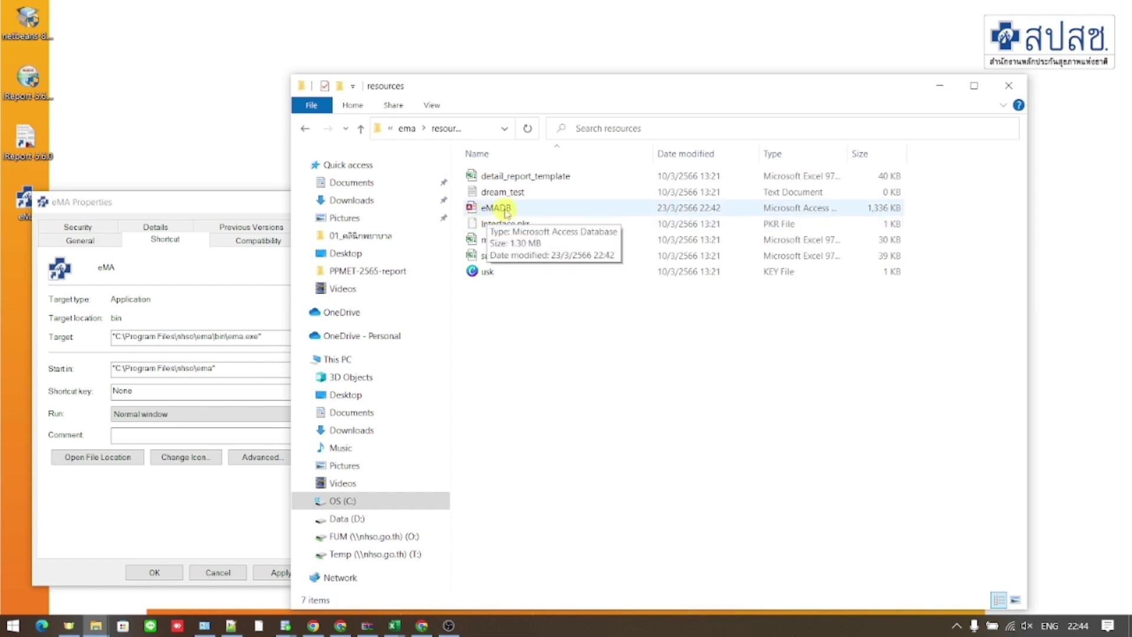
- Rename the eMADB Access database in the resources folder to eMADB-V1
click(506, 210)
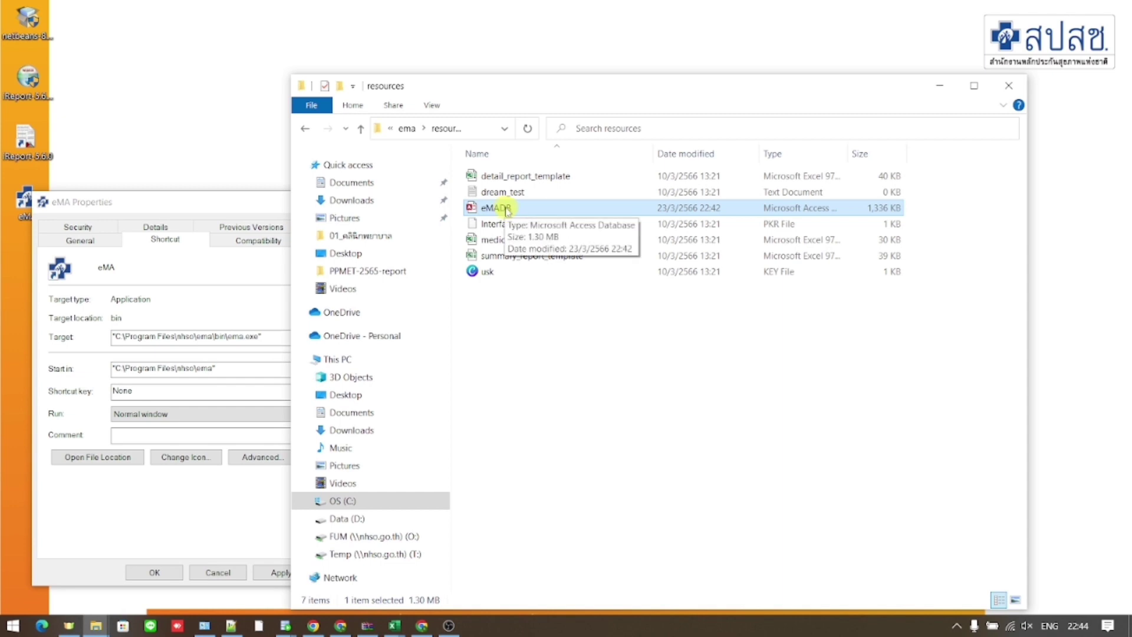
right_click(507, 211)
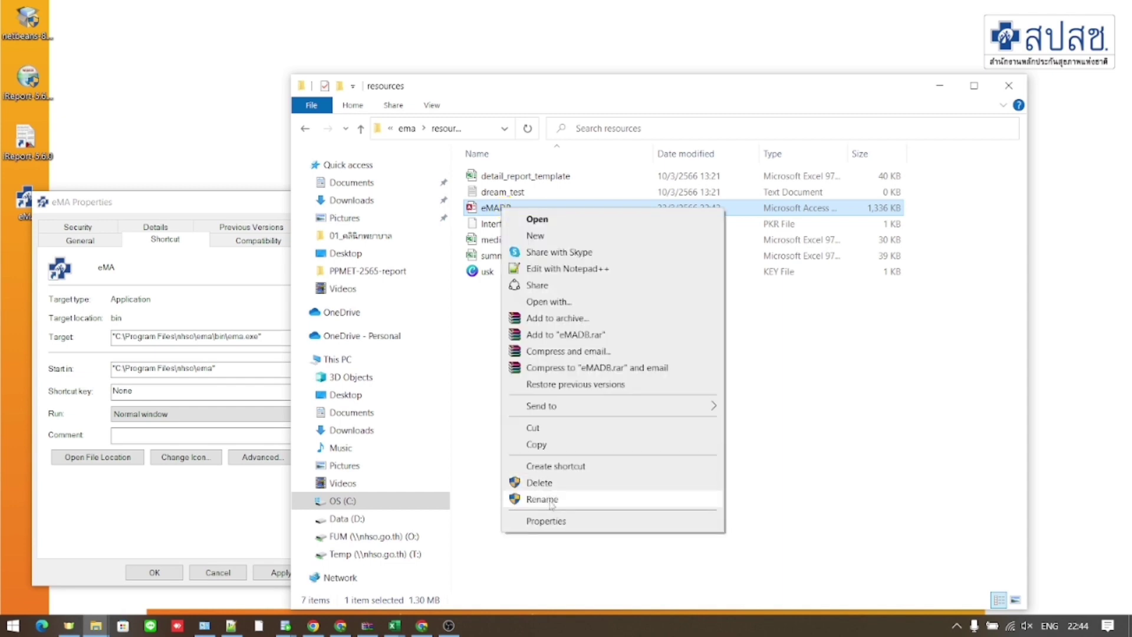
click(542, 500)
click(520, 204)
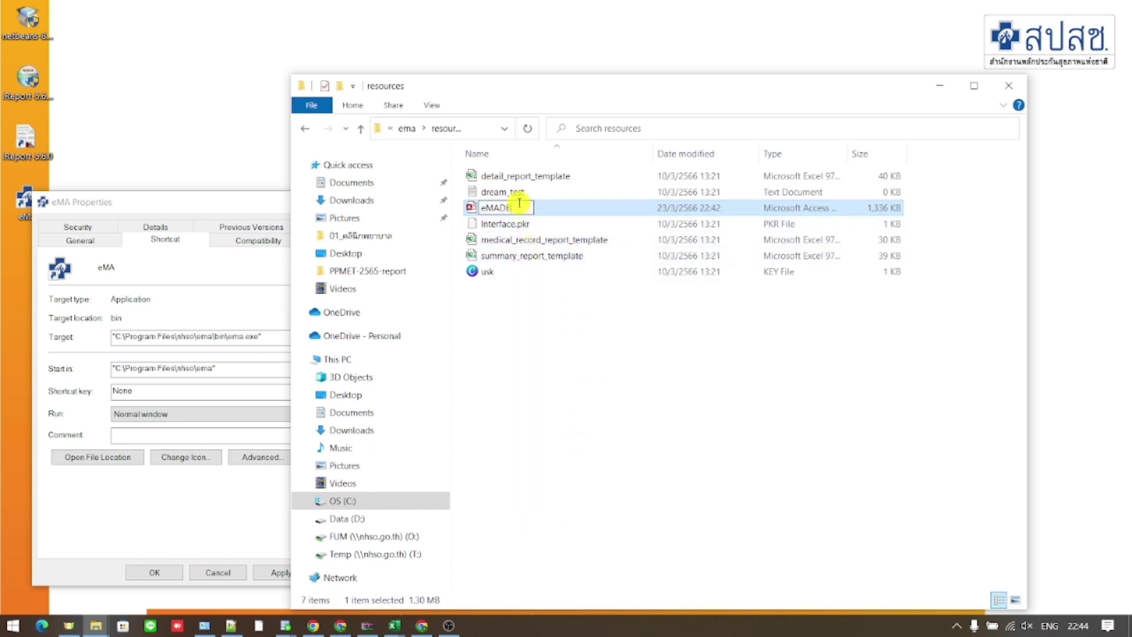
text(-V1)
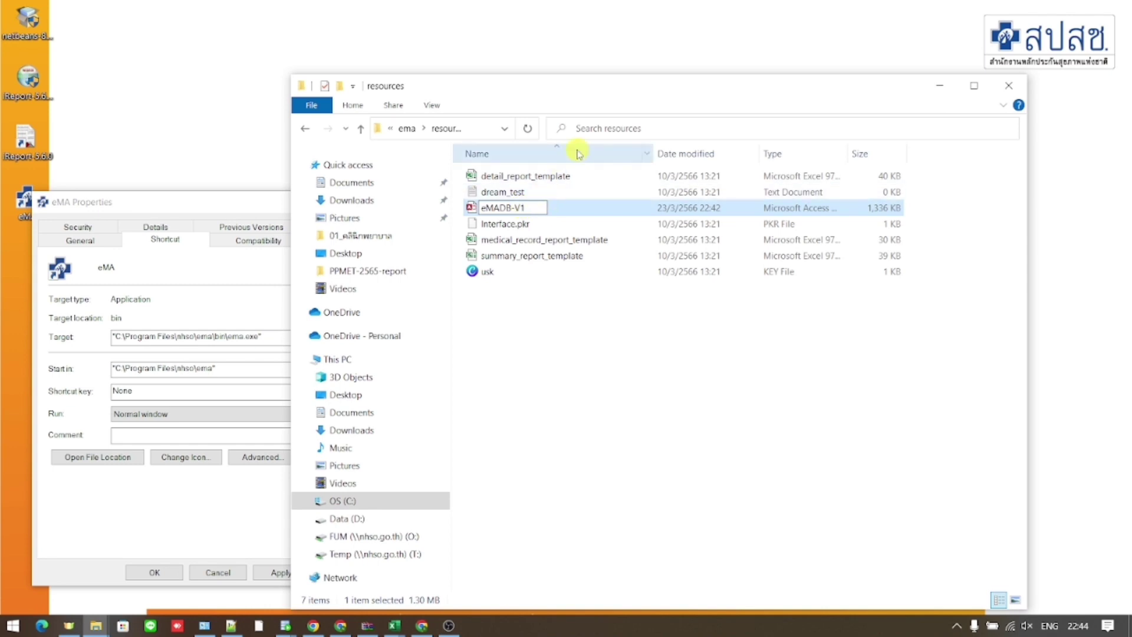
click(581, 357)
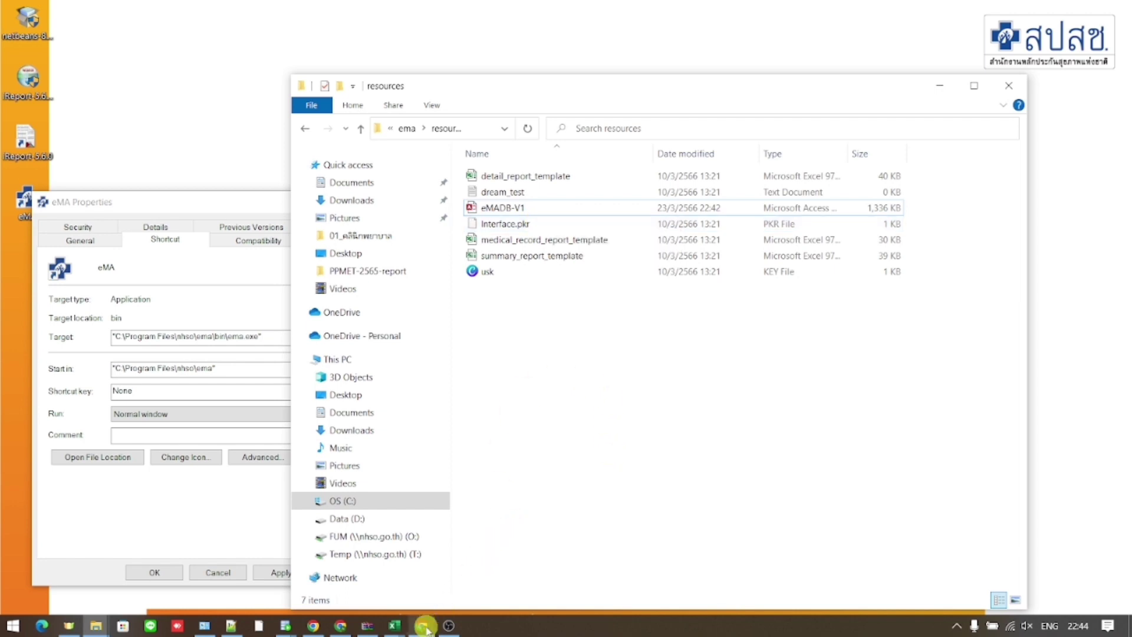
- Switch to the Electronic Medical Audit site in Chrome and log out of the account
mouse_move(433, 627)
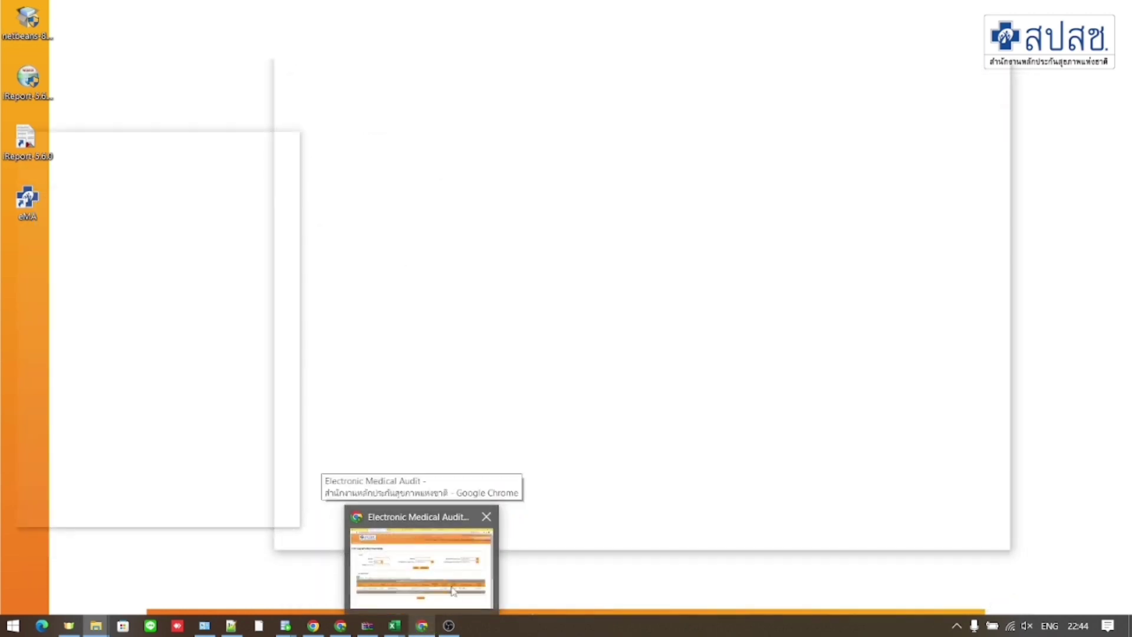
click(1071, 144)
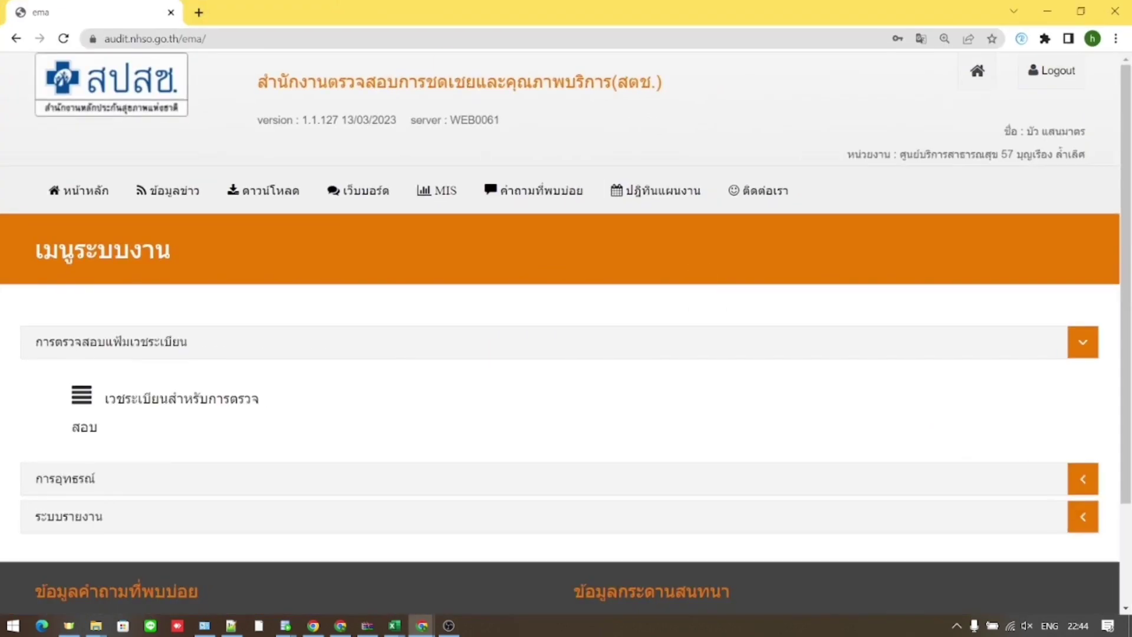
click(1053, 71)
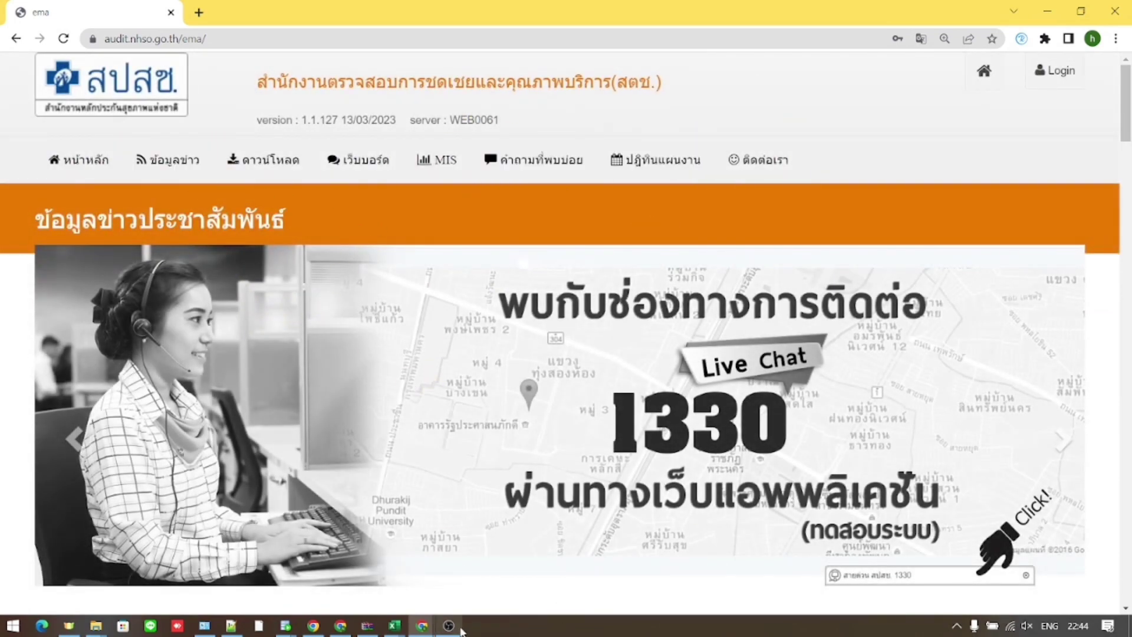
- Download the blank eMA Client database (ฐานข้อมูลเปล่า eMA Client) from the โปรแกรมระบบ eMA section of the site's downloads
click(282, 175)
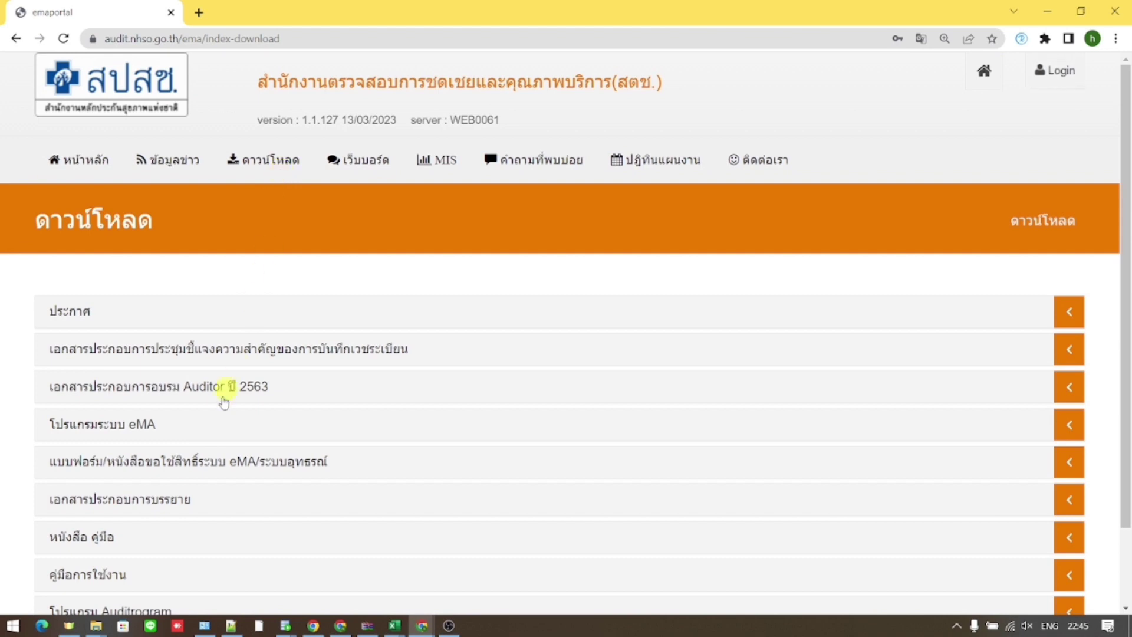
click(160, 431)
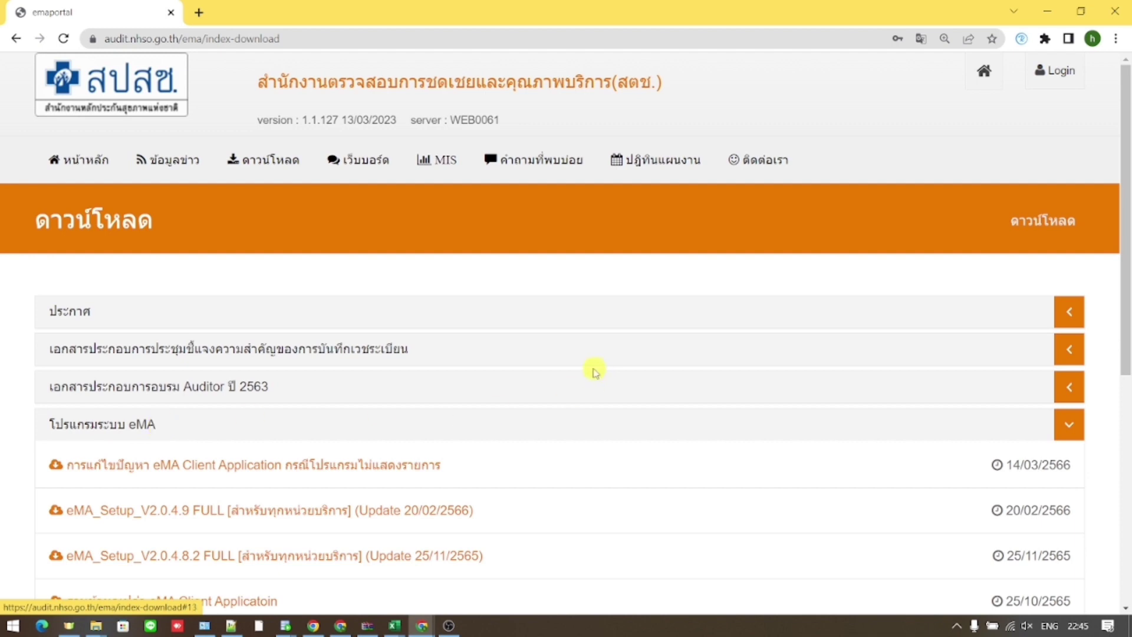
scroll(593, 367, down, 2)
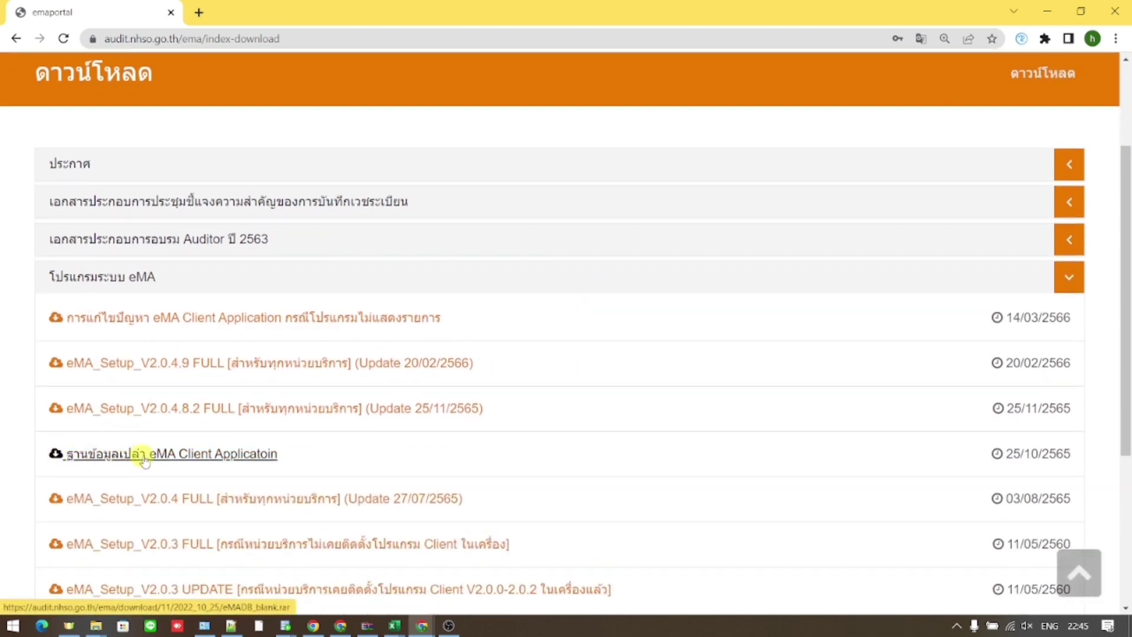
click(203, 459)
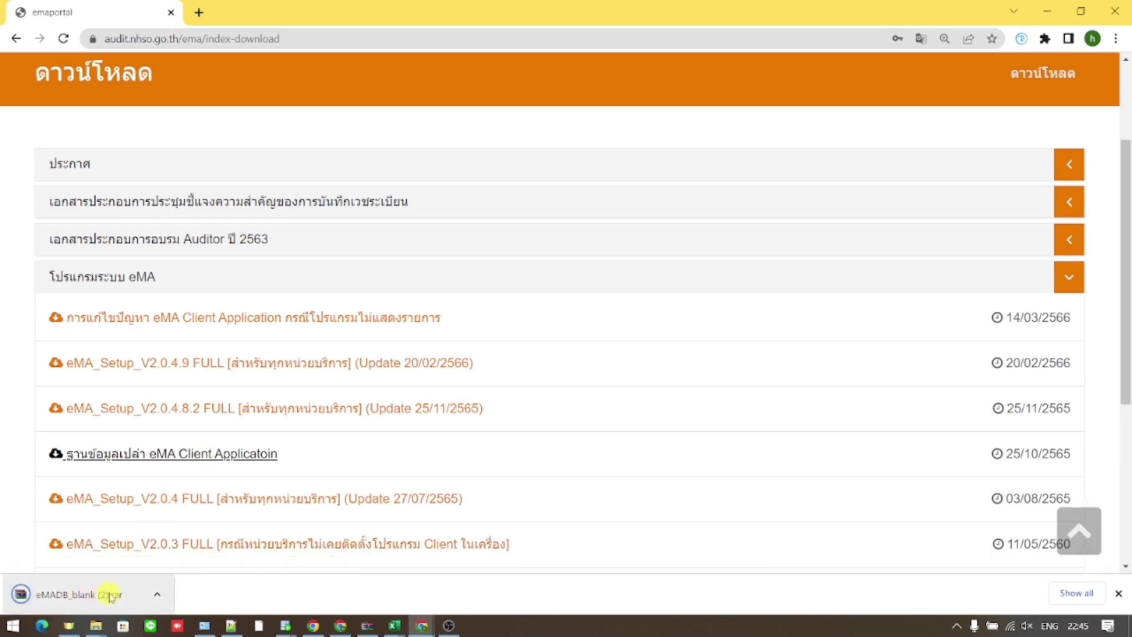
- Show the downloaded eMADB_blank (2) archive in its folder and extract its contents directly into Downloads
click(158, 594)
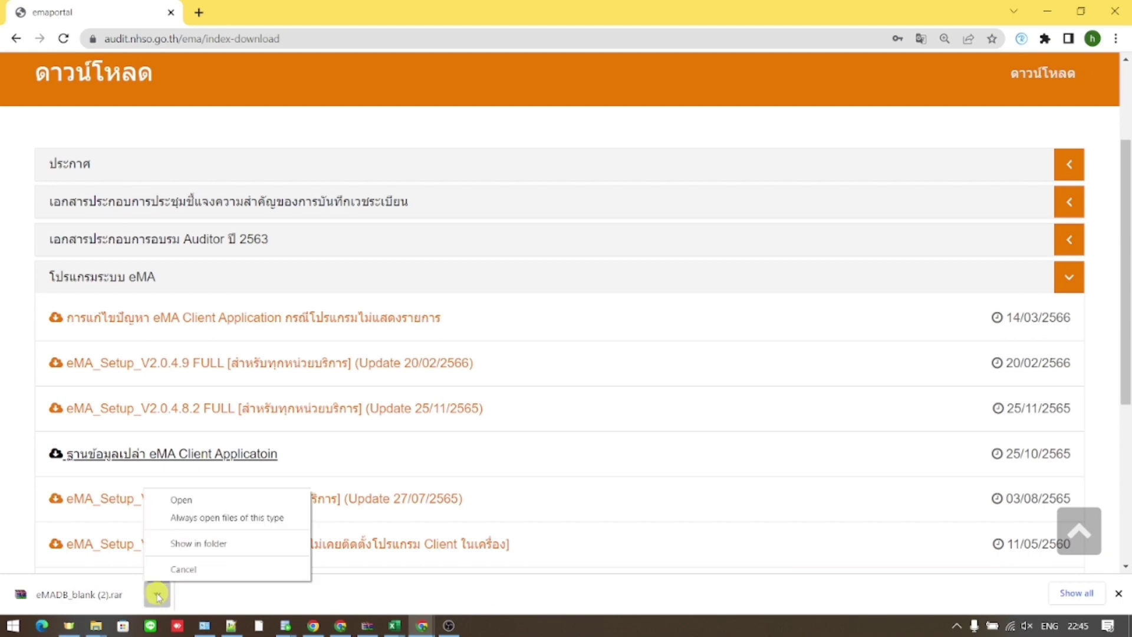
click(166, 545)
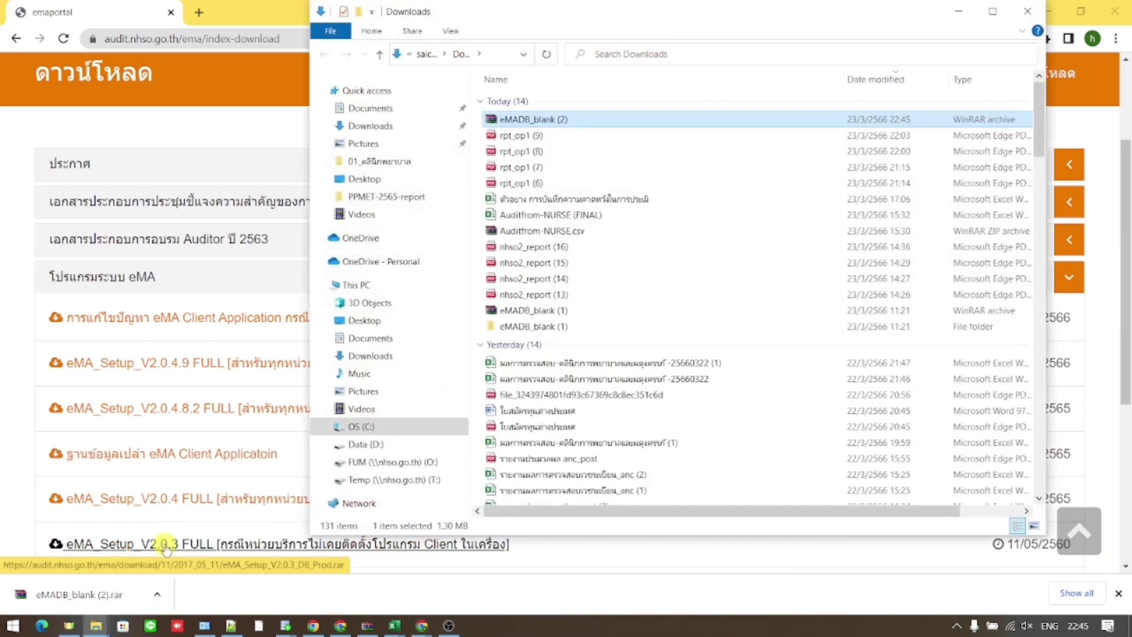
right_click(533, 125)
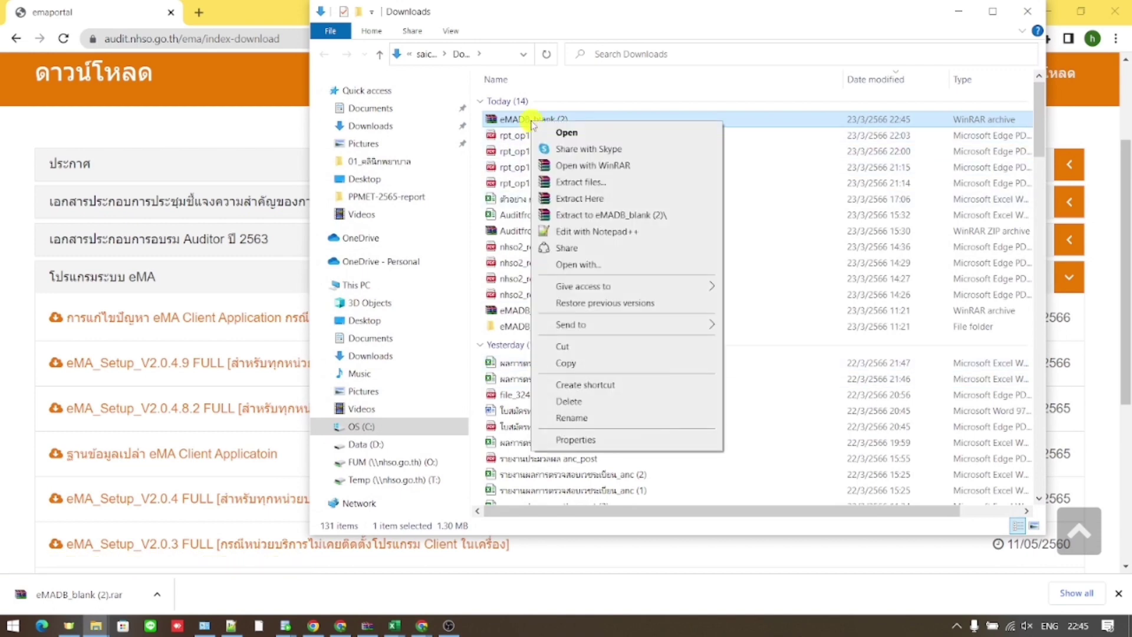
click(602, 199)
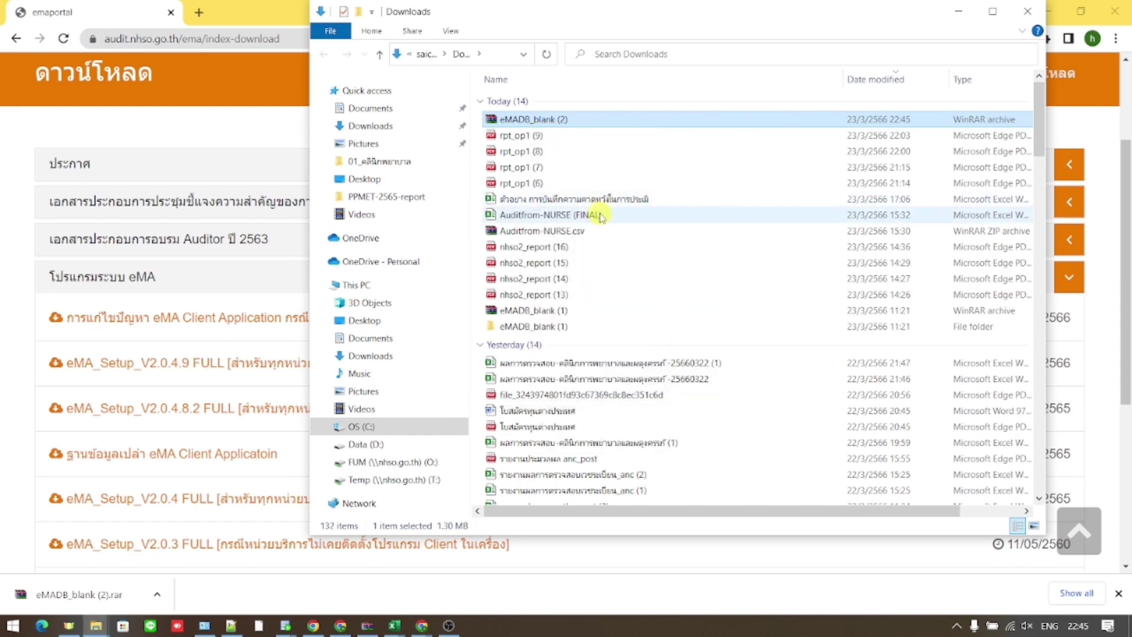
- Extract the archive into its own eMADB_blank (2) folder and open that folder
right_click(558, 122)
click(644, 212)
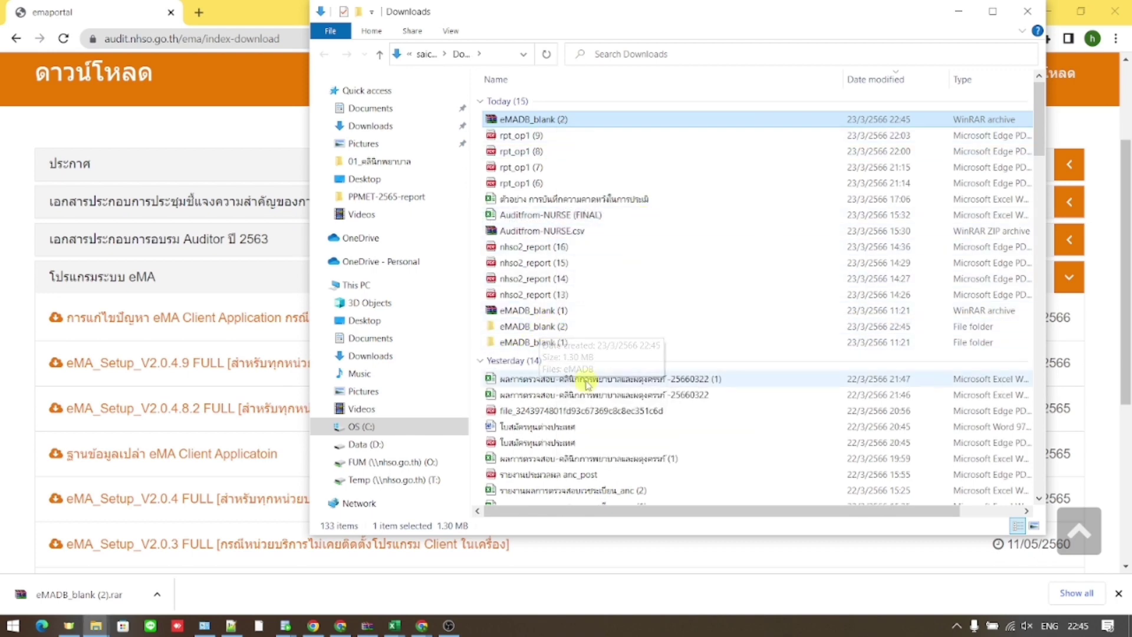
click(544, 331)
double_click(543, 331)
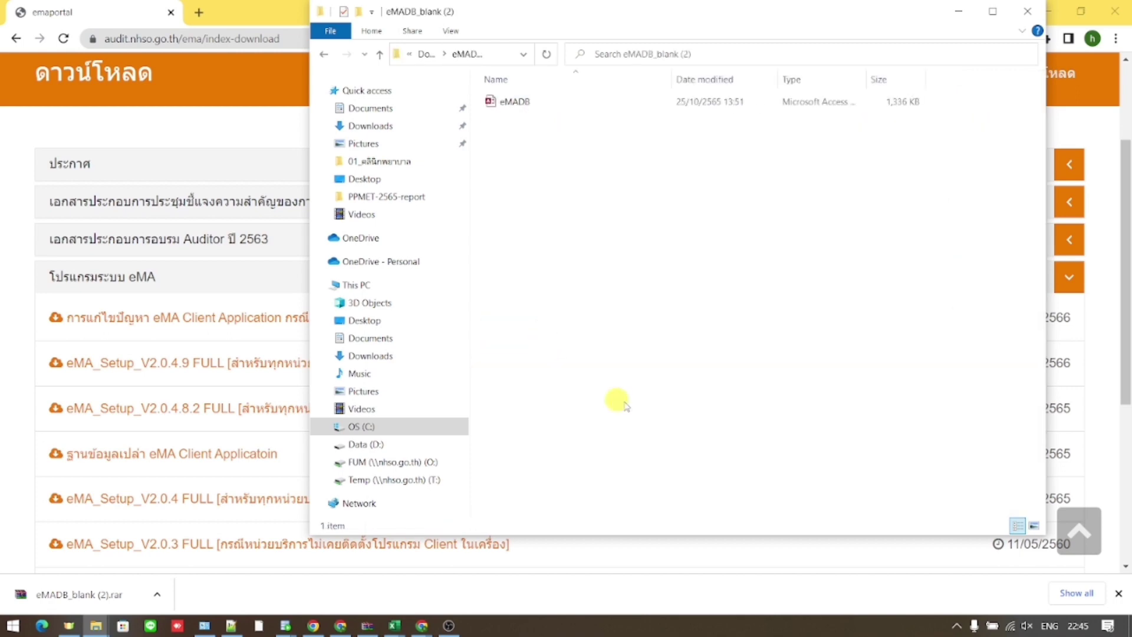
- Copy the extracted eMADB database file into the eMA resources folder alongside eMADB-V1
click(507, 104)
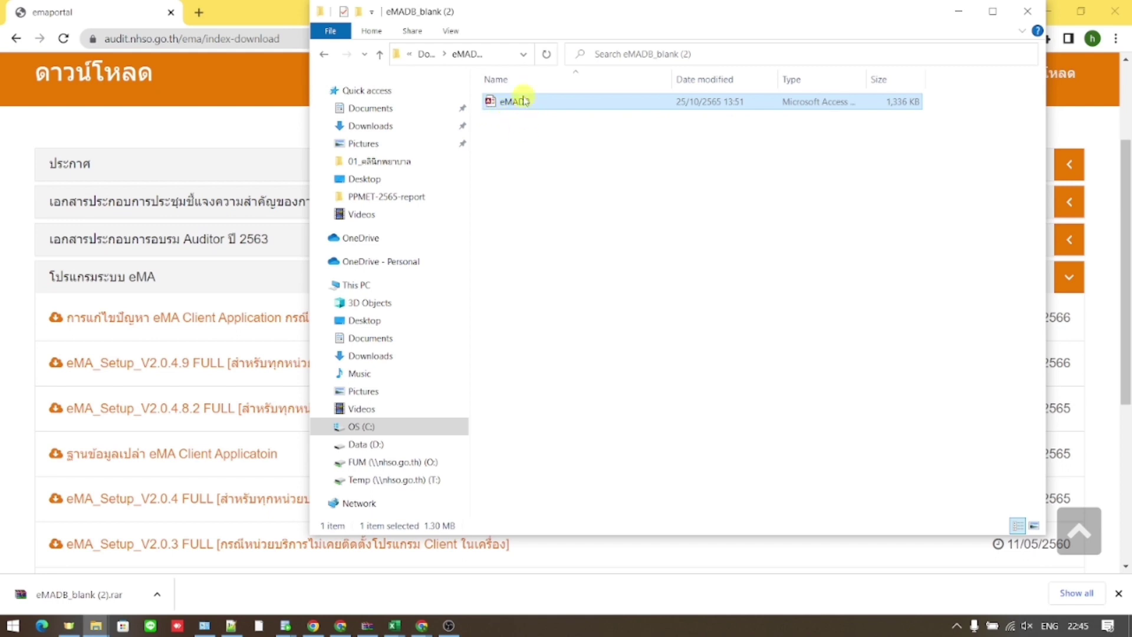
click(529, 101)
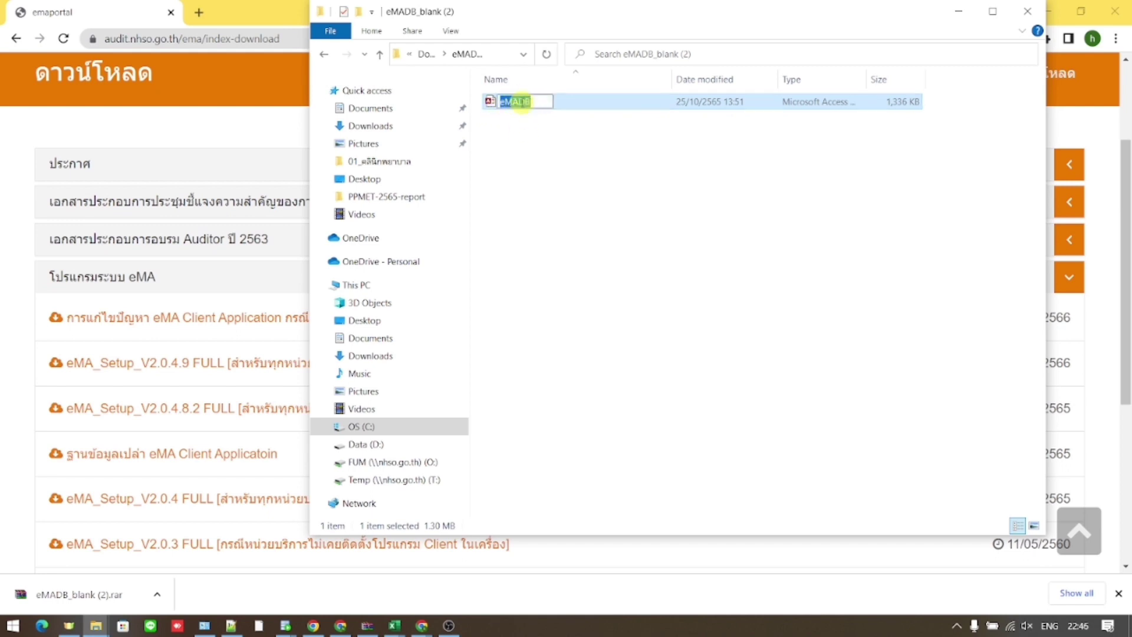
click(571, 124)
click(531, 106)
right_click(529, 105)
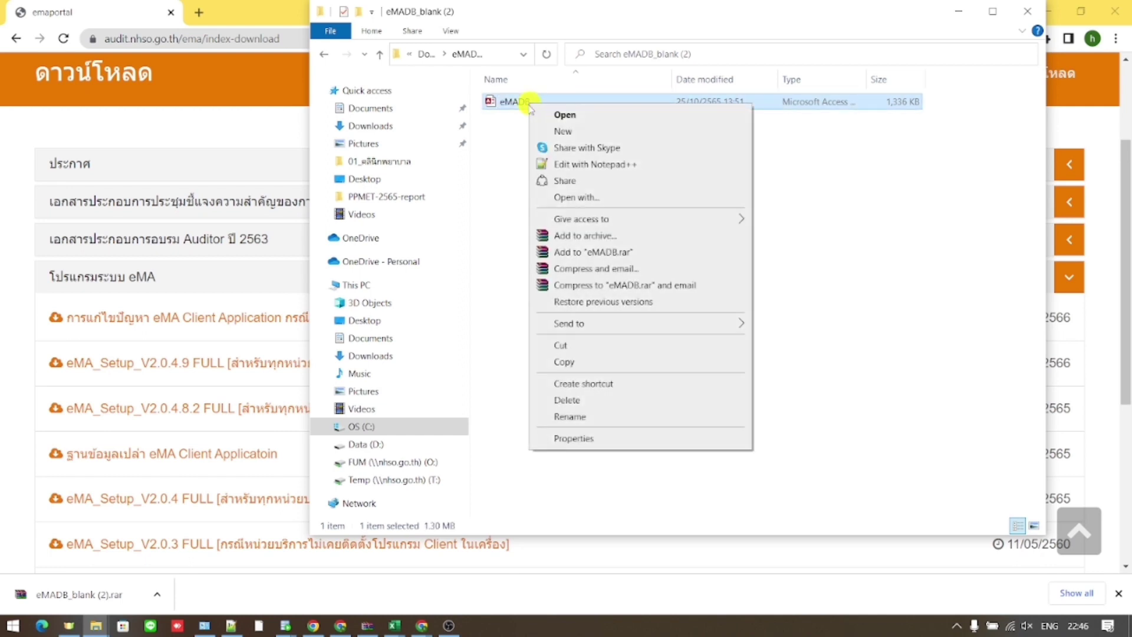
click(584, 366)
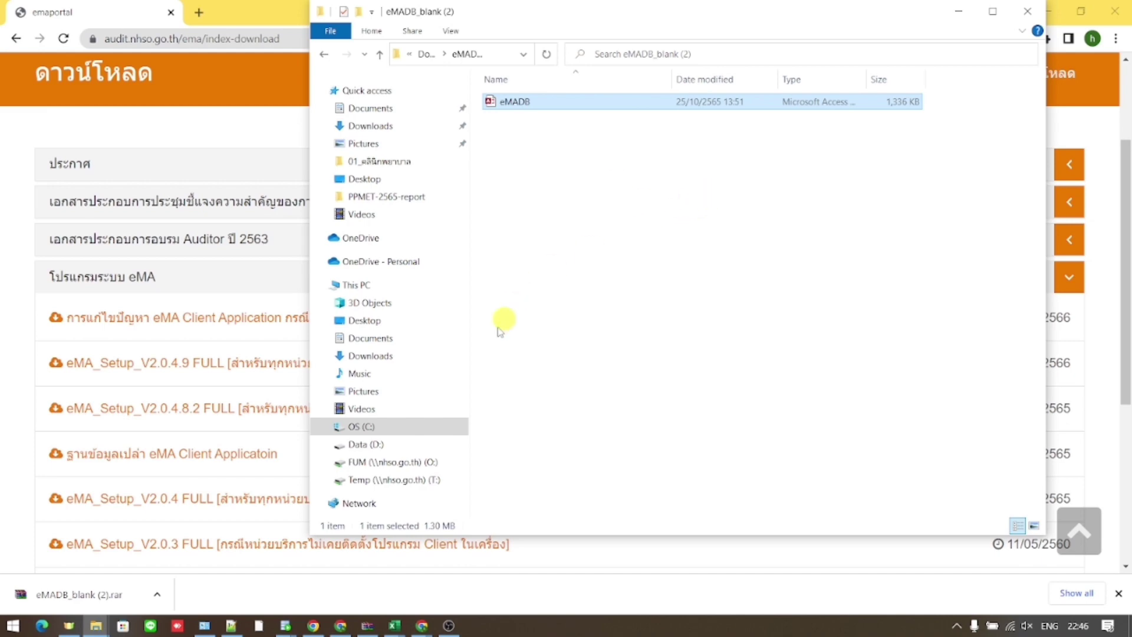
mouse_move(96, 625)
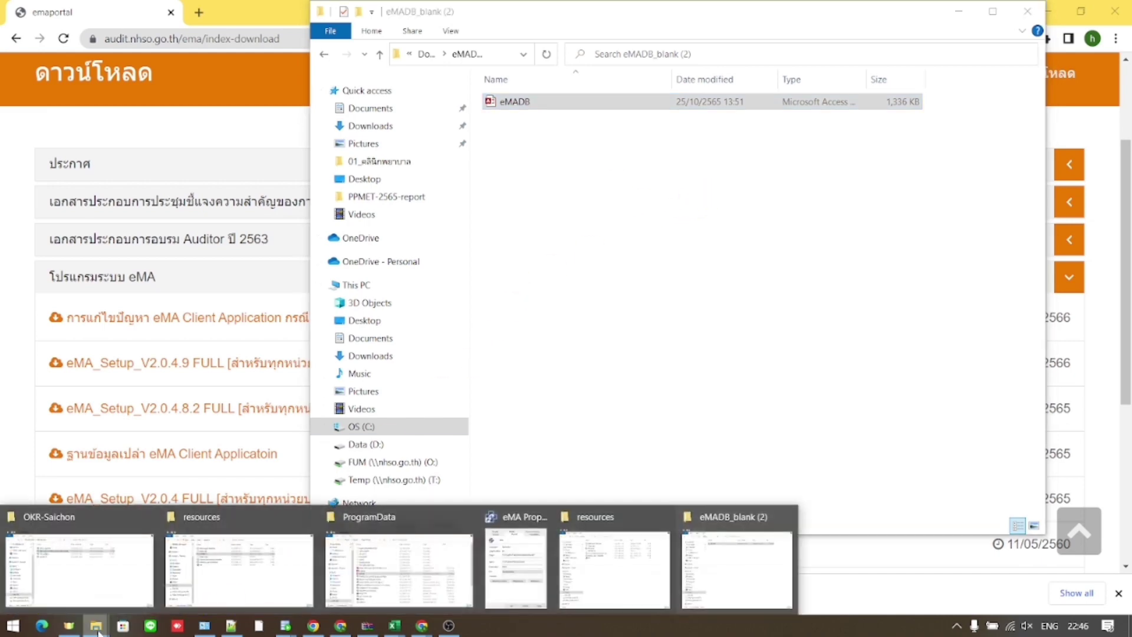
click(645, 567)
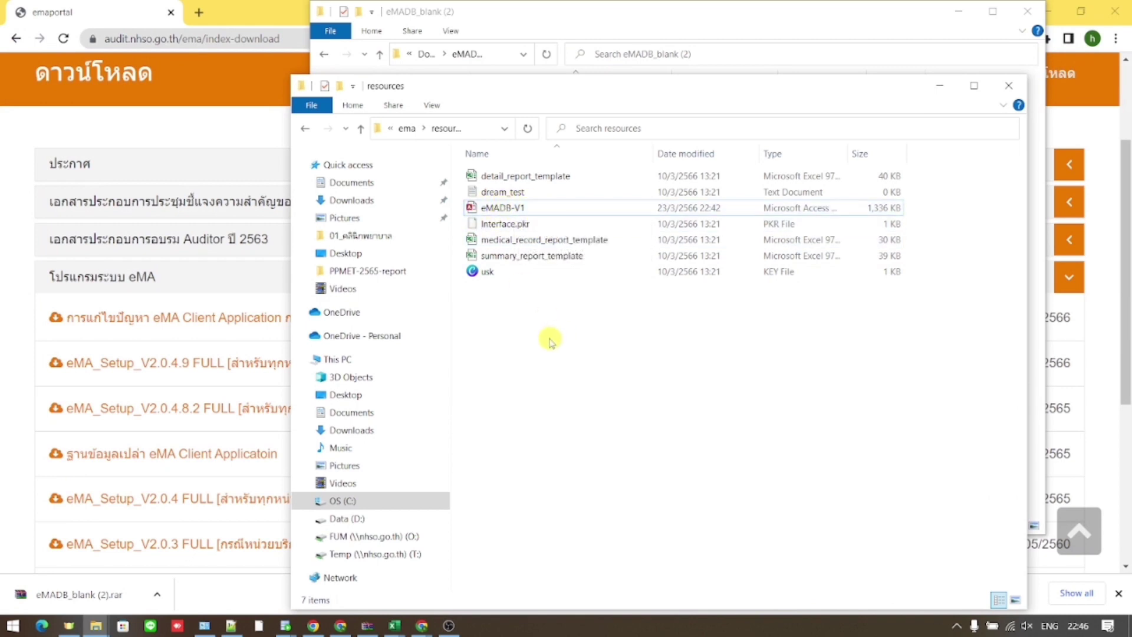
right_click(535, 322)
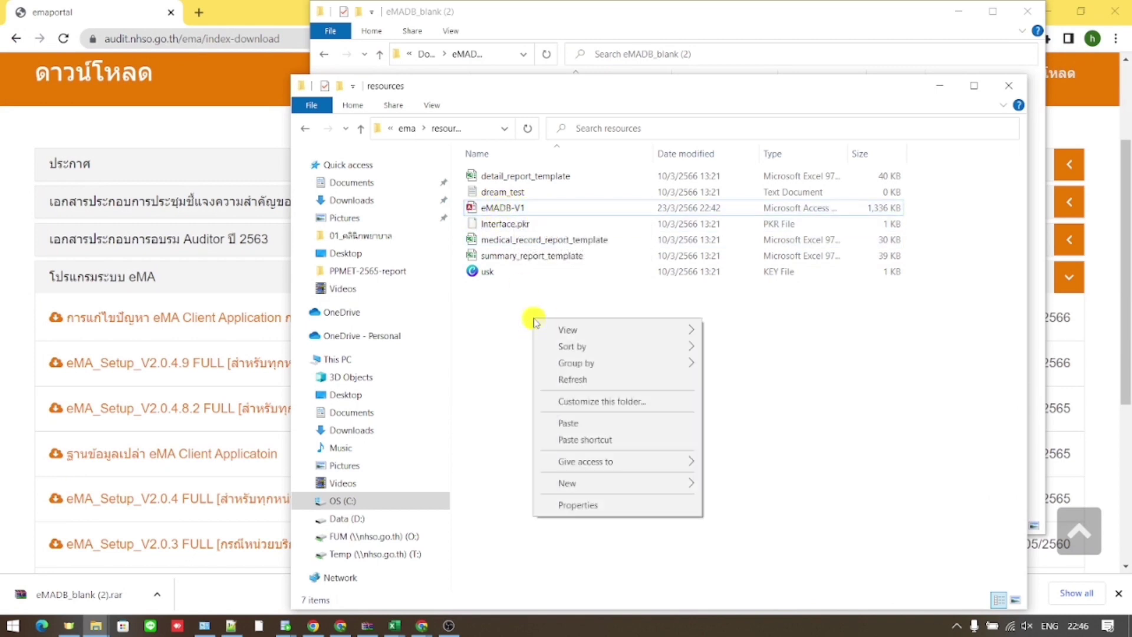
click(565, 429)
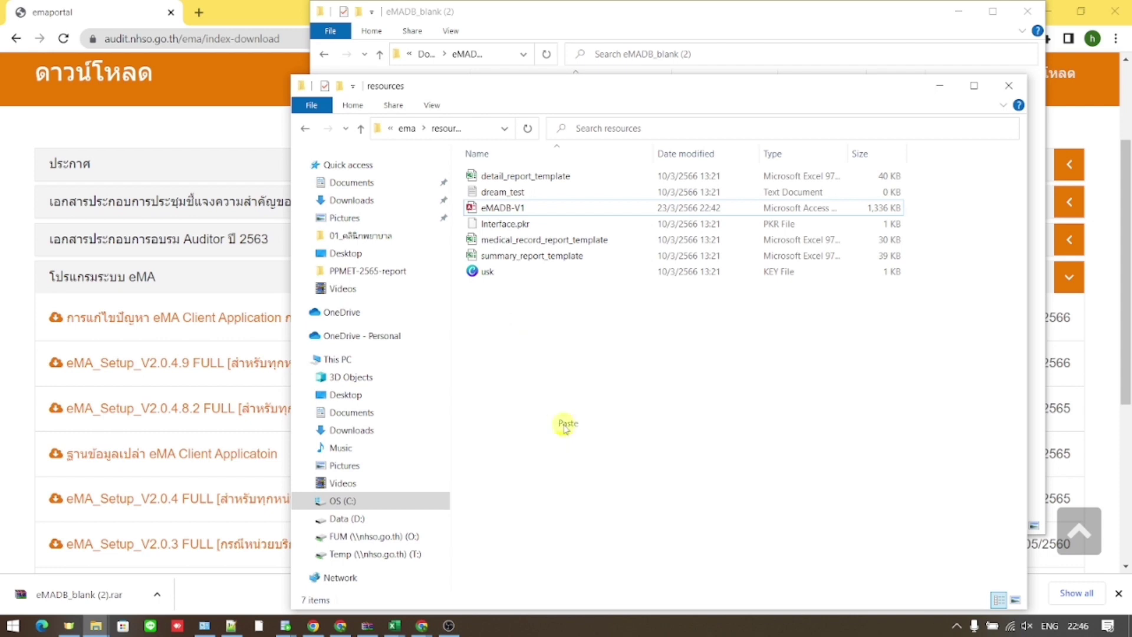
click(534, 248)
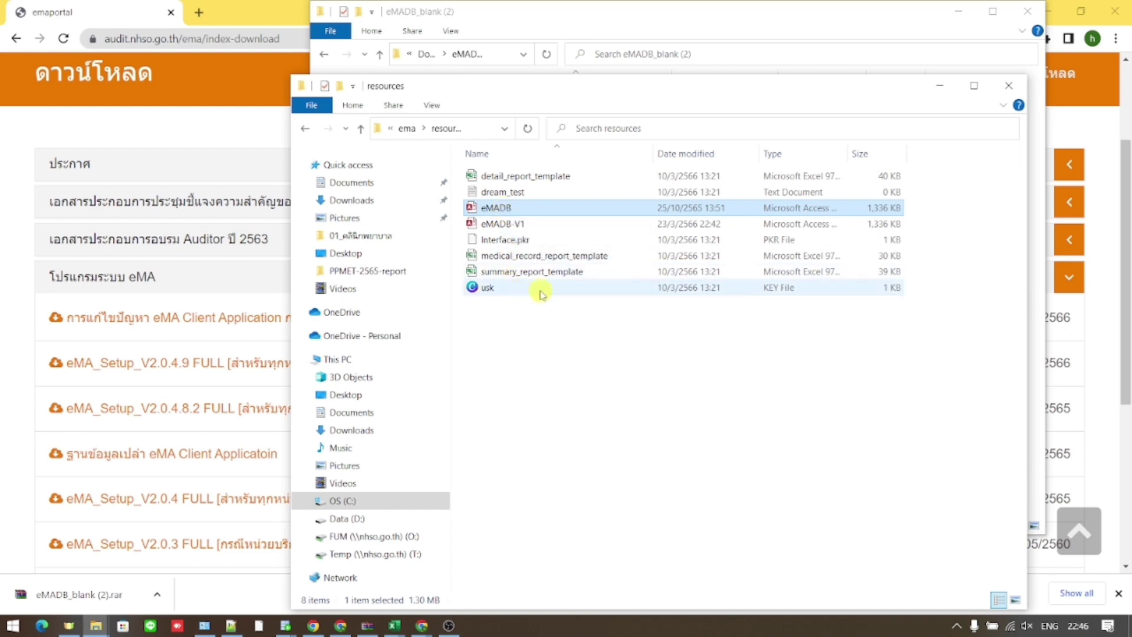
- Close both folder windows, the browser and the eMA shortcut's properties dialog
click(1016, 89)
click(1028, 11)
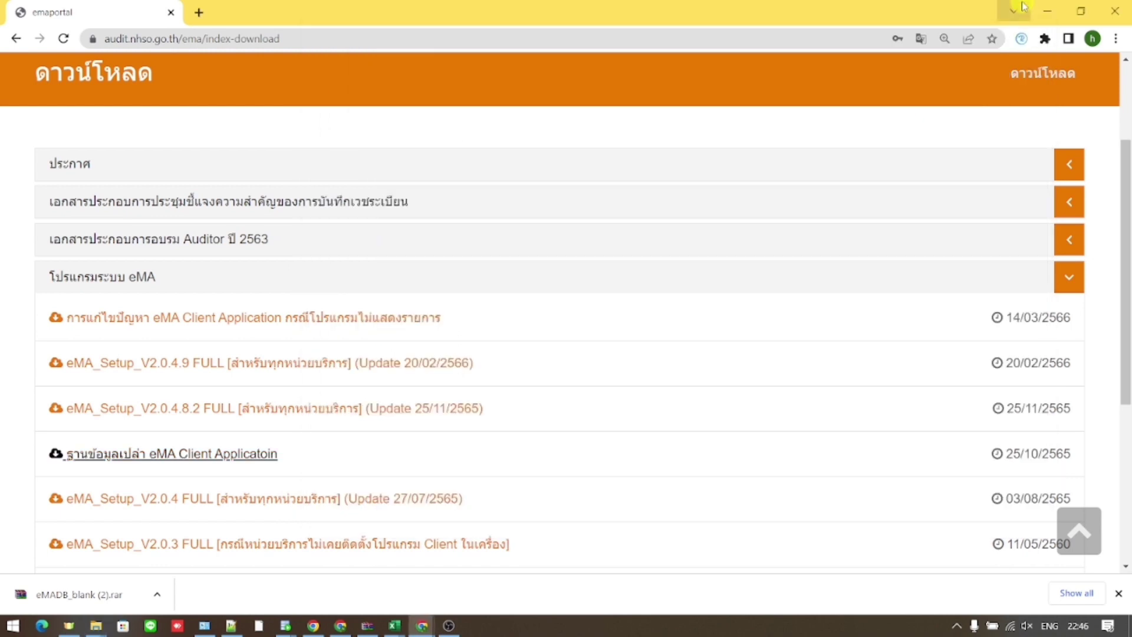
click(1115, 12)
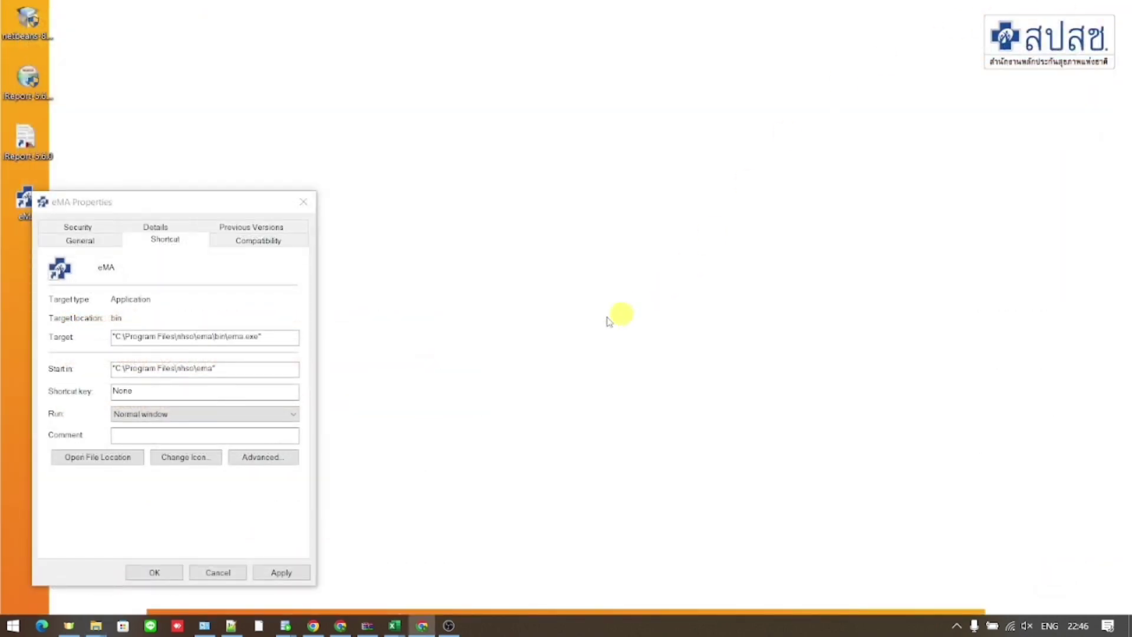
click(294, 210)
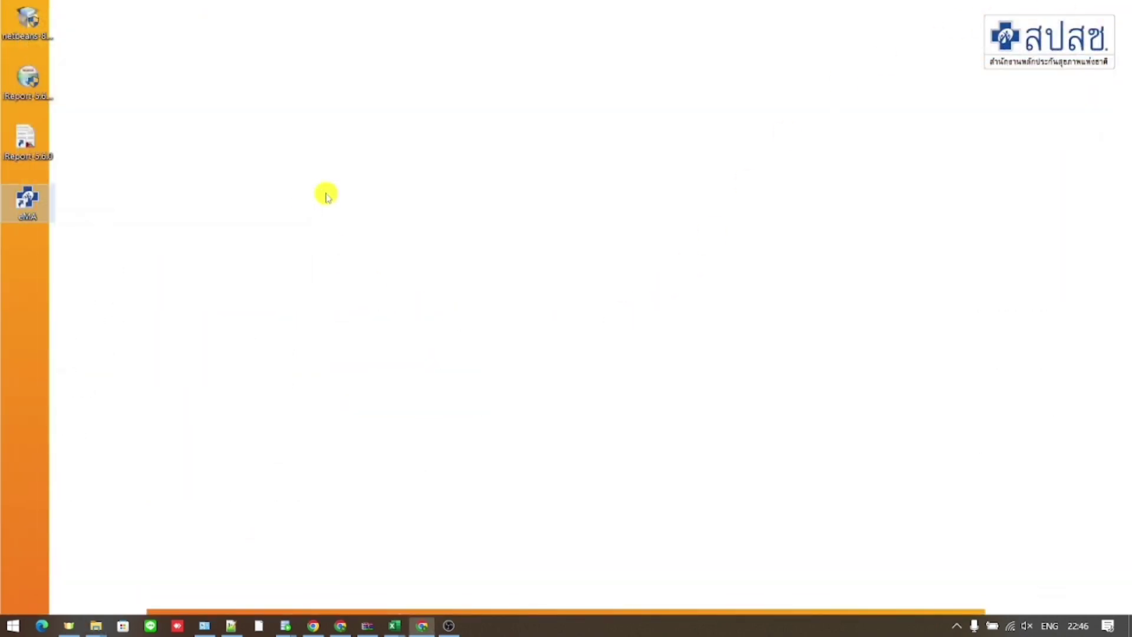
- Launch the eMA client from the desktop and log in with the account username and password
double_click(28, 198)
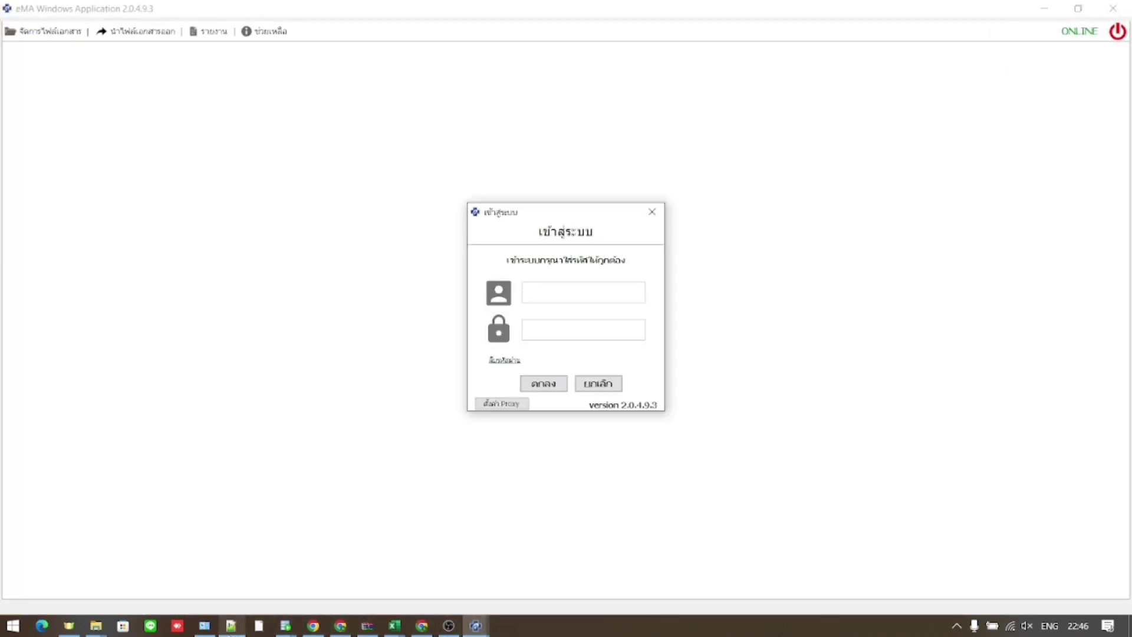
click(231, 628)
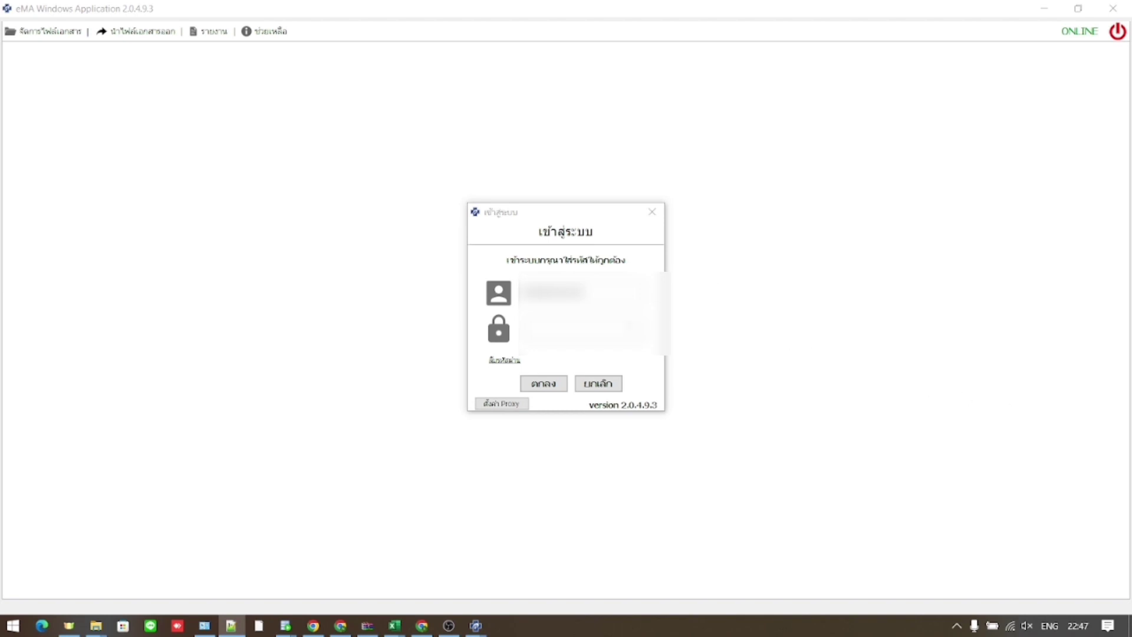
click(549, 387)
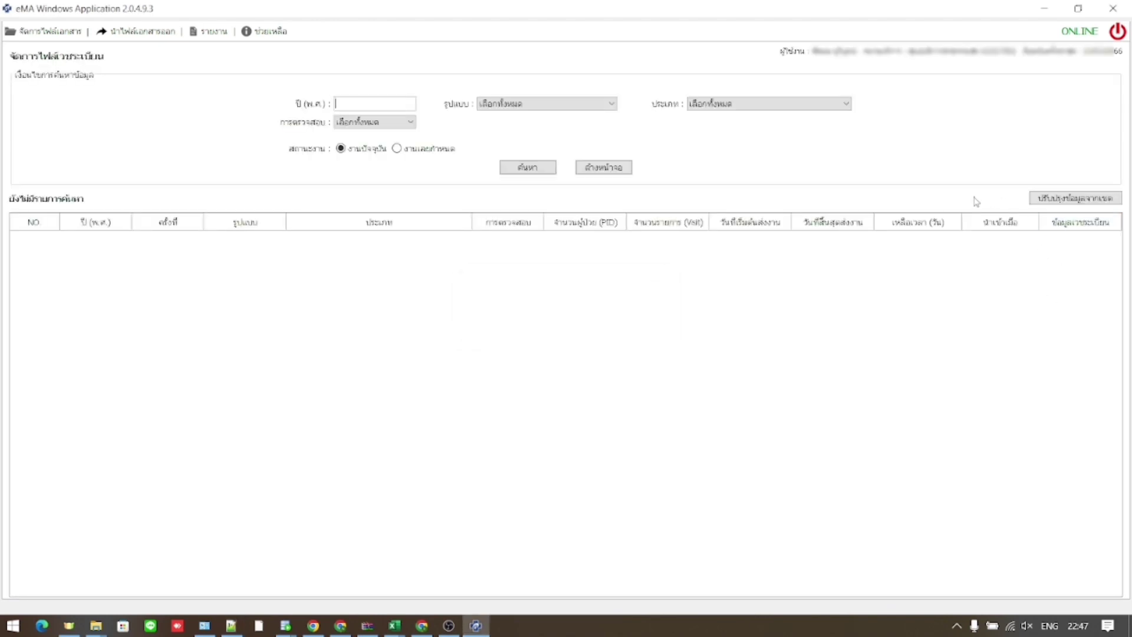
- Update the work list from the regional office and open the medical record of the 2566 round 4 entry for editing
click(1065, 201)
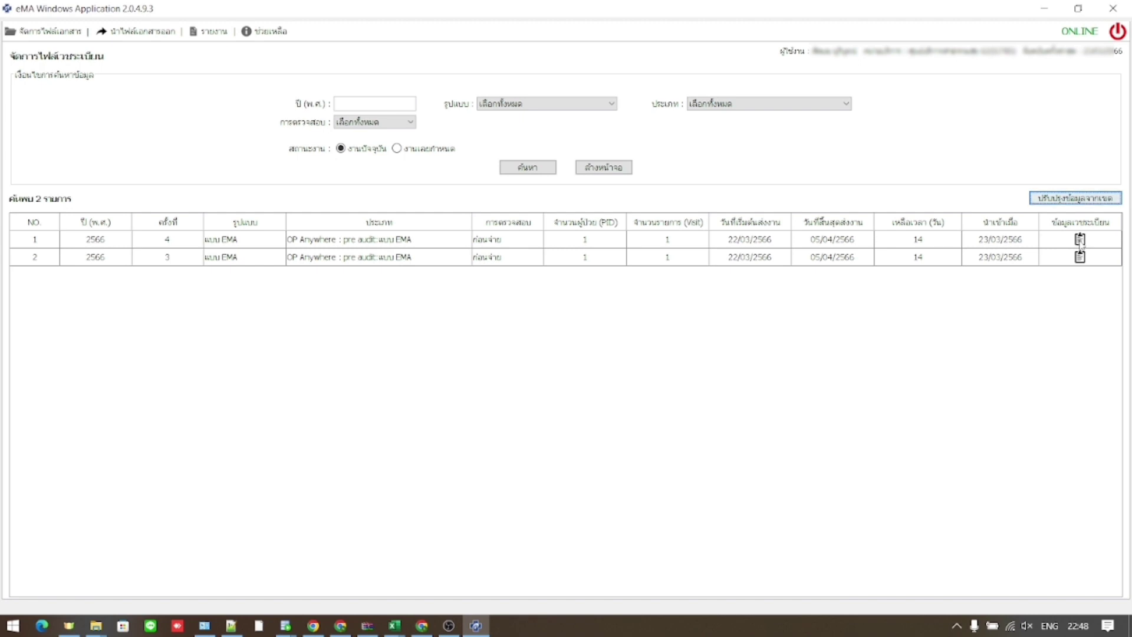
click(1081, 239)
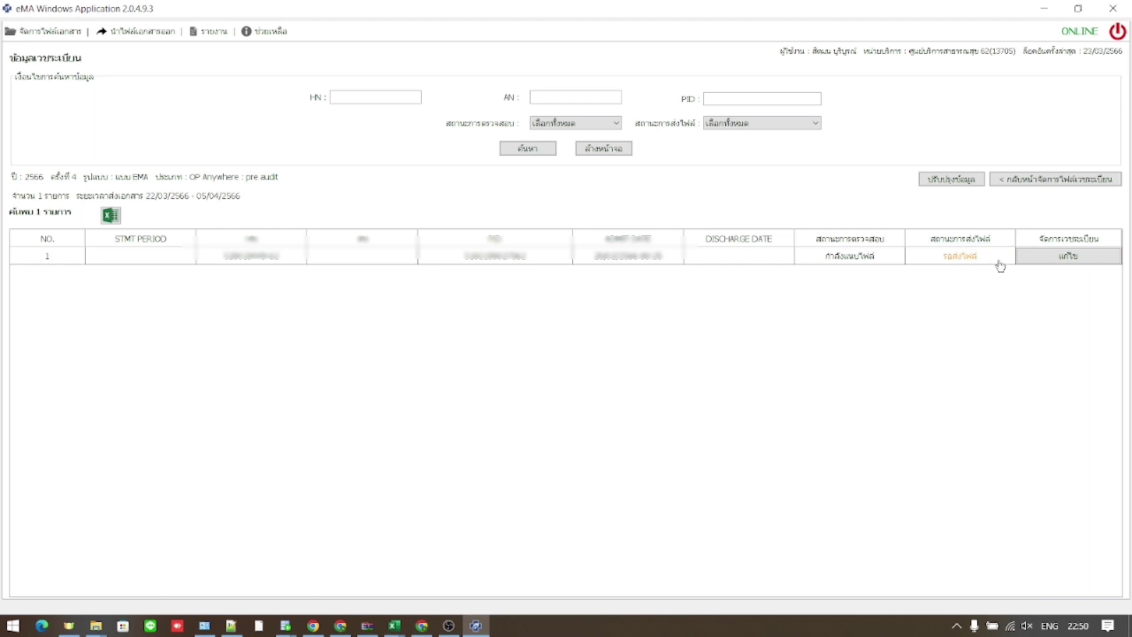
click(1053, 261)
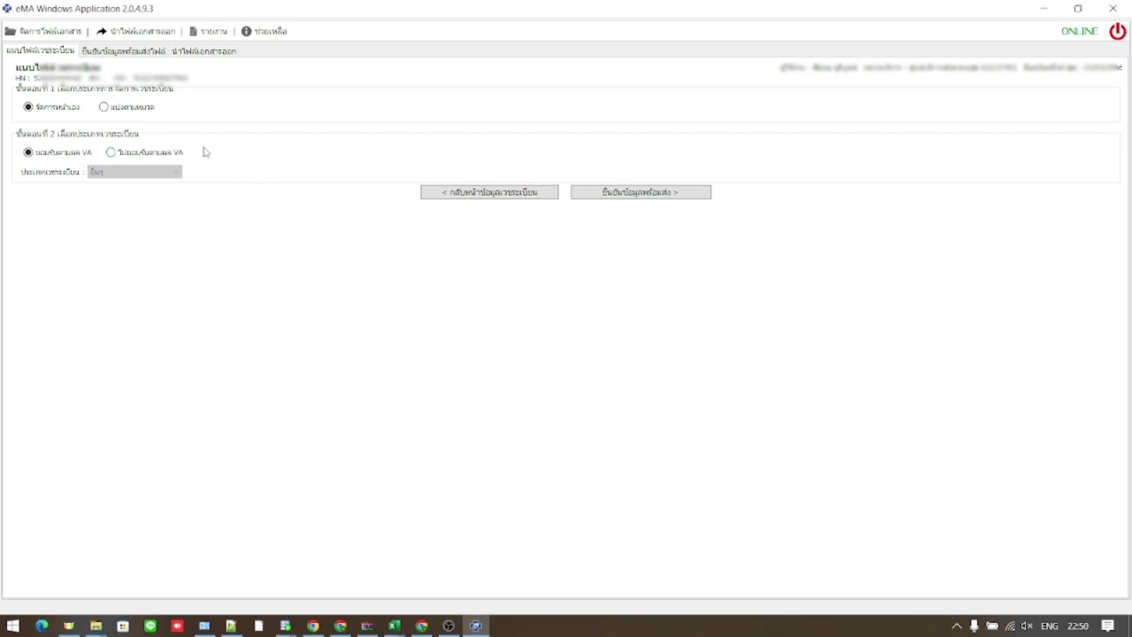
- Set the medical record type in section 2 to not accepting the VA result (ไม่ยอมรับตามผล VA)
click(114, 157)
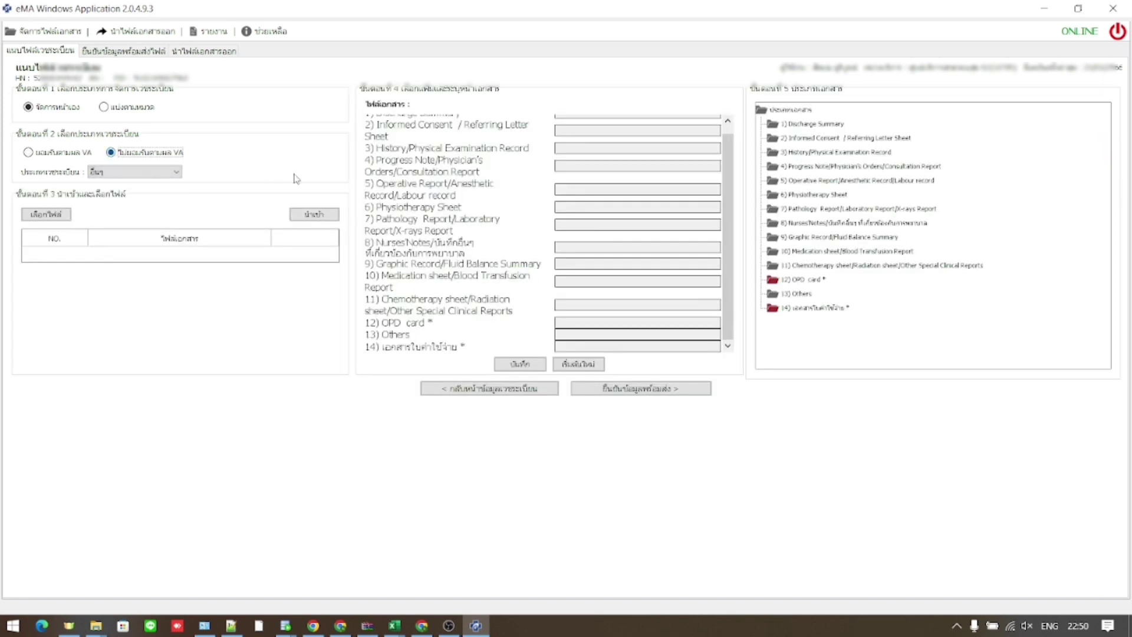
click(28, 152)
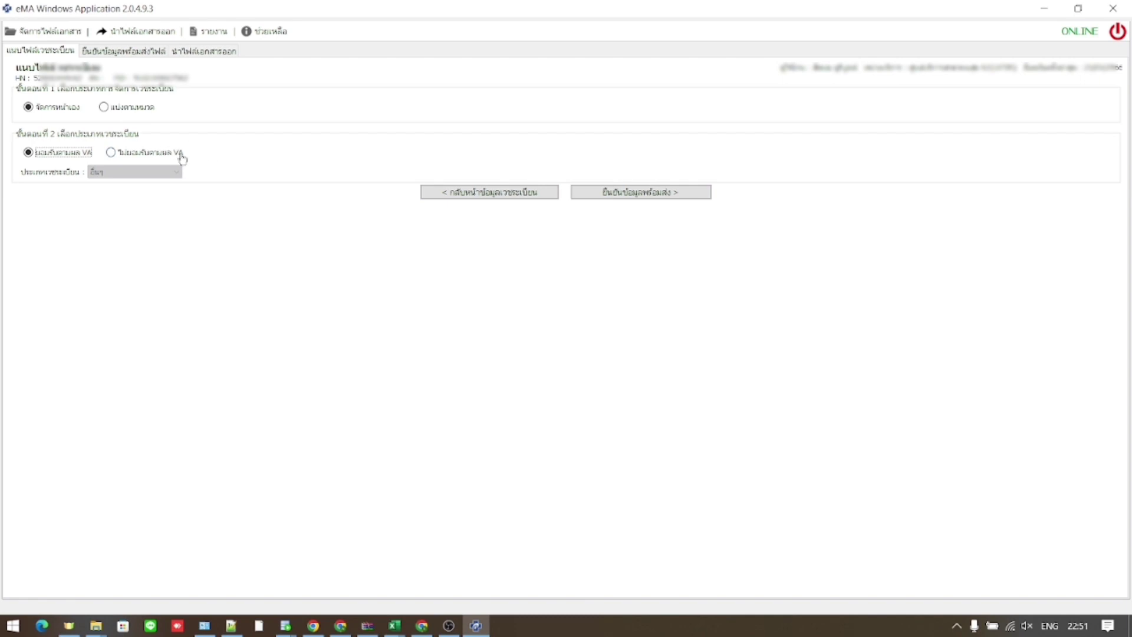
click(125, 155)
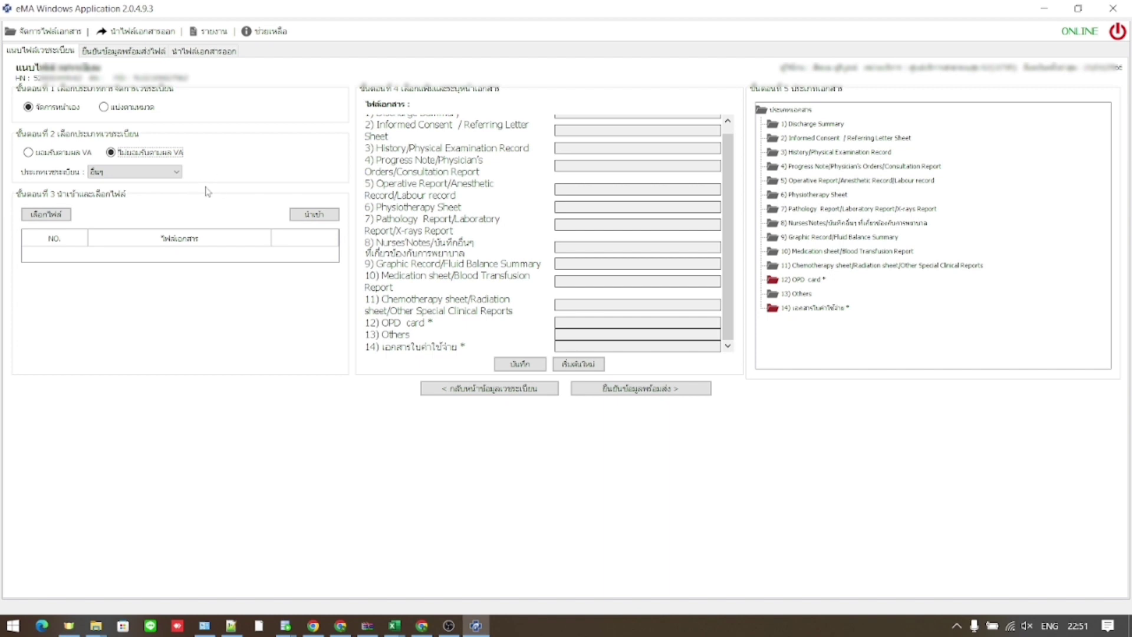
click(63, 216)
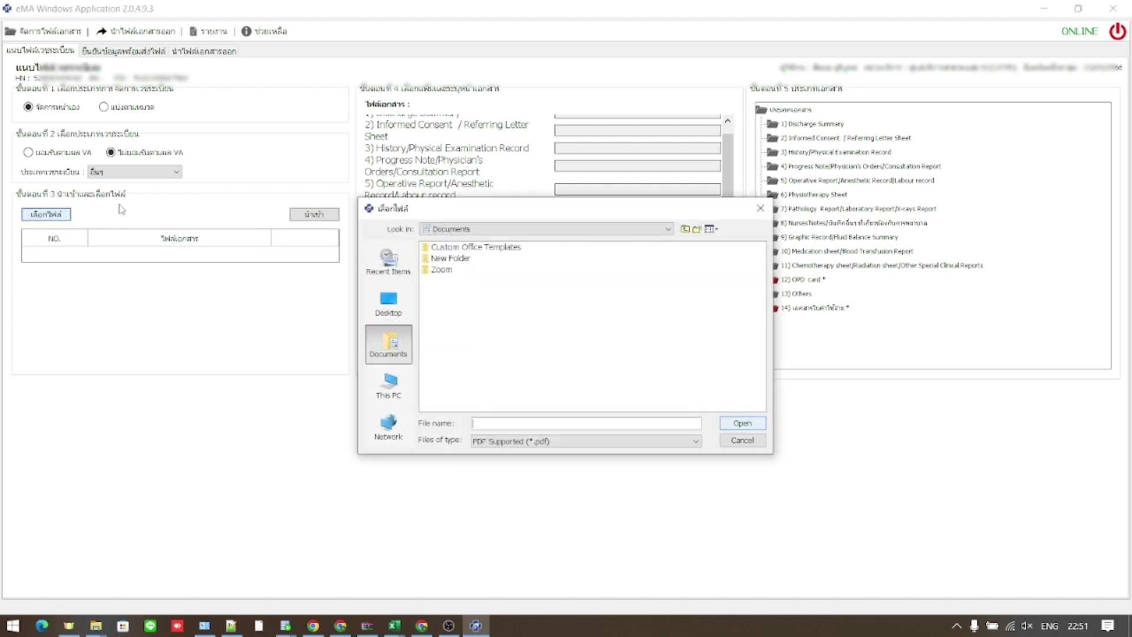
key(Escape)
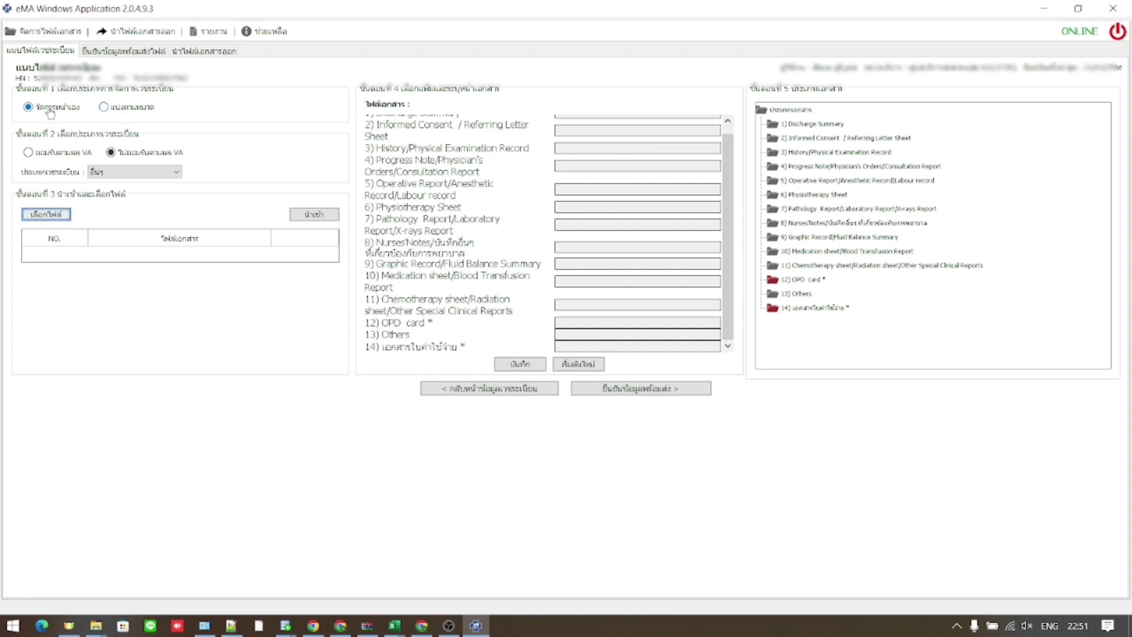
click(118, 109)
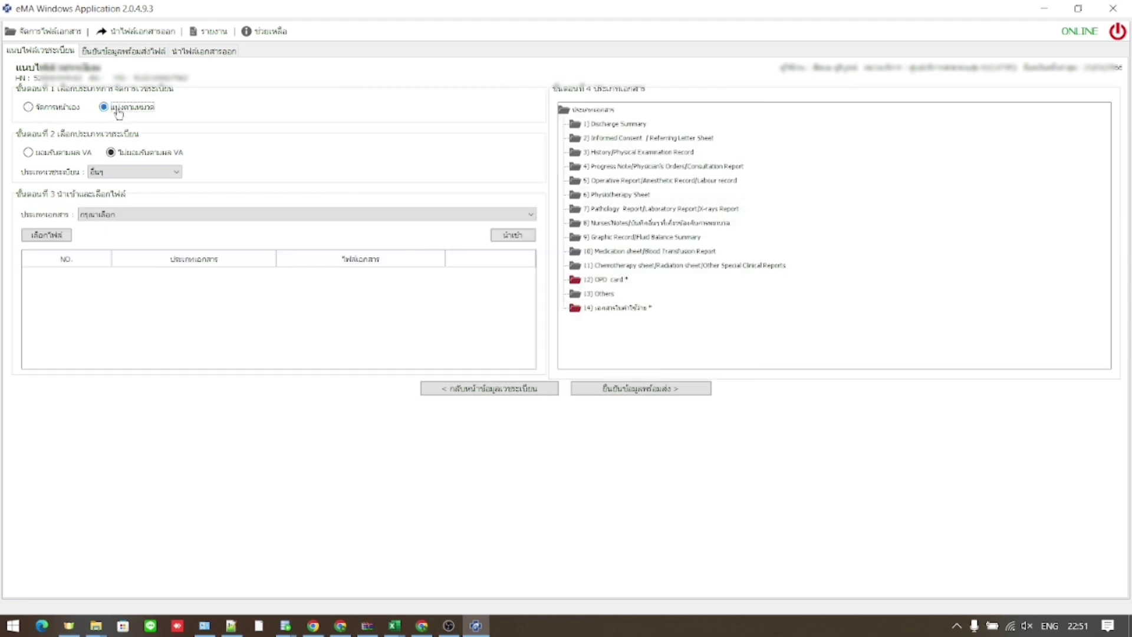
click(70, 110)
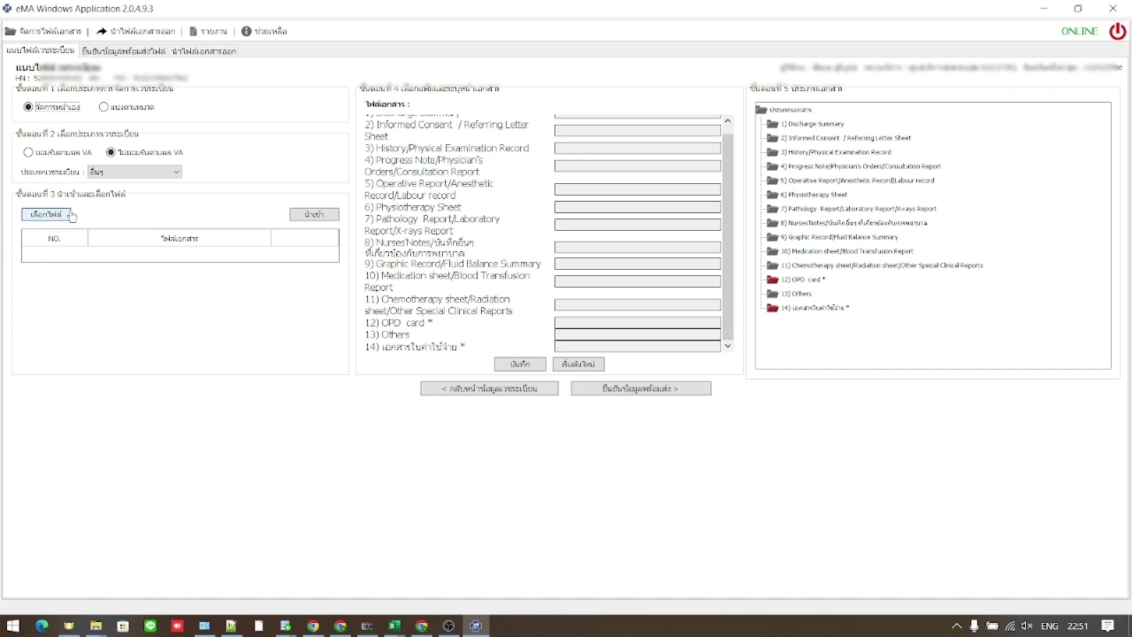
- Choose TEST SEND FILE1.pdf from the Desktop and import it into the record's document files
click(69, 215)
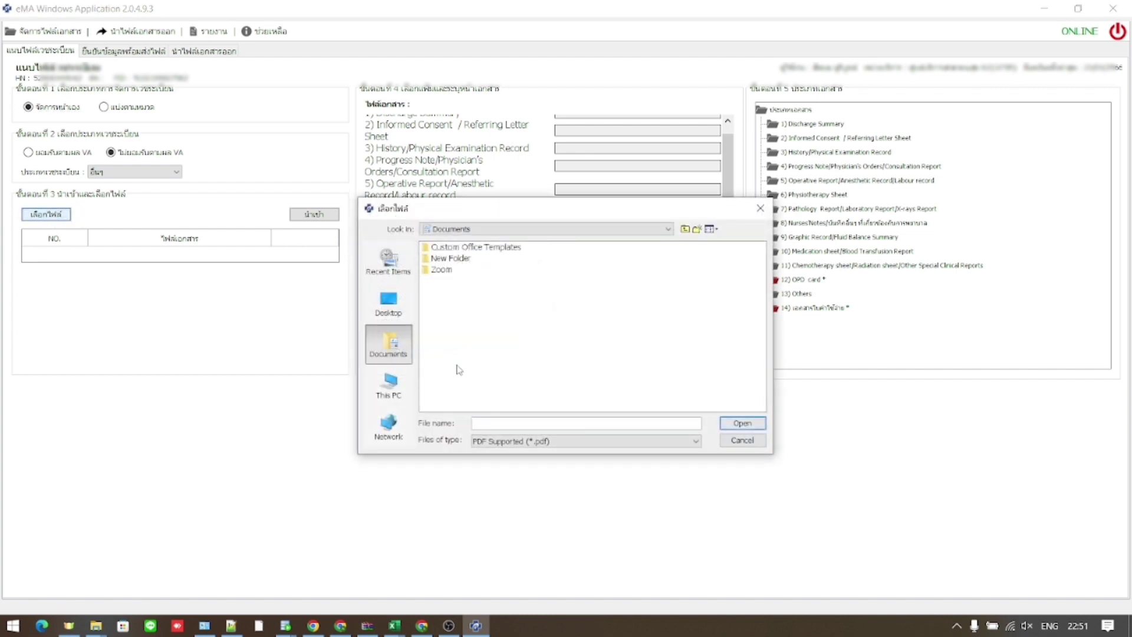
click(388, 302)
click(465, 349)
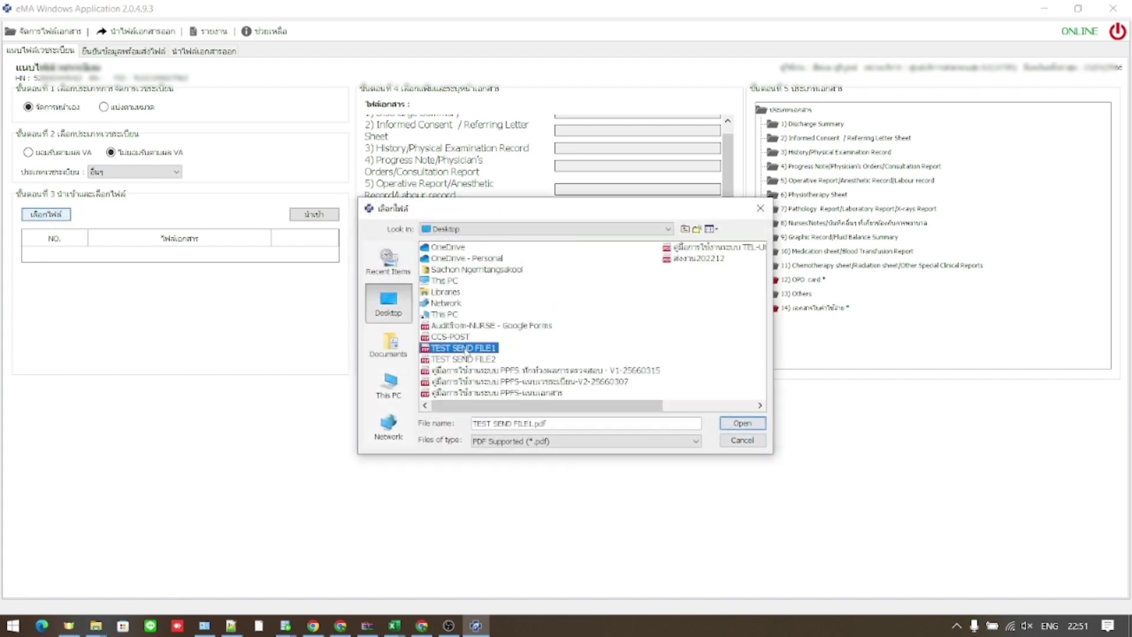
click(742, 423)
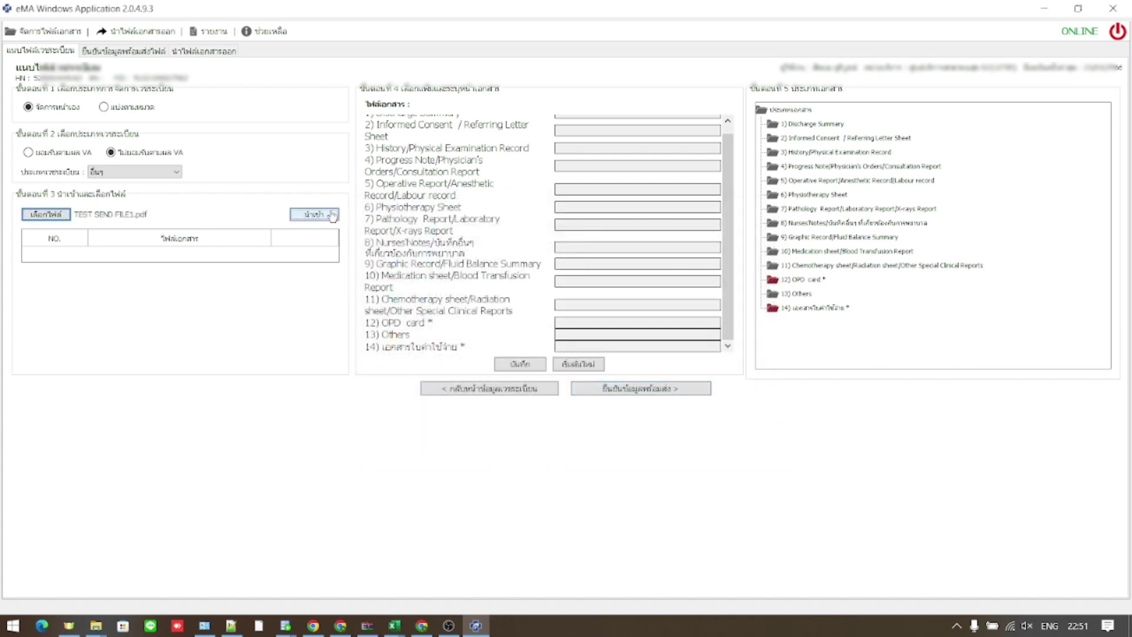
click(332, 216)
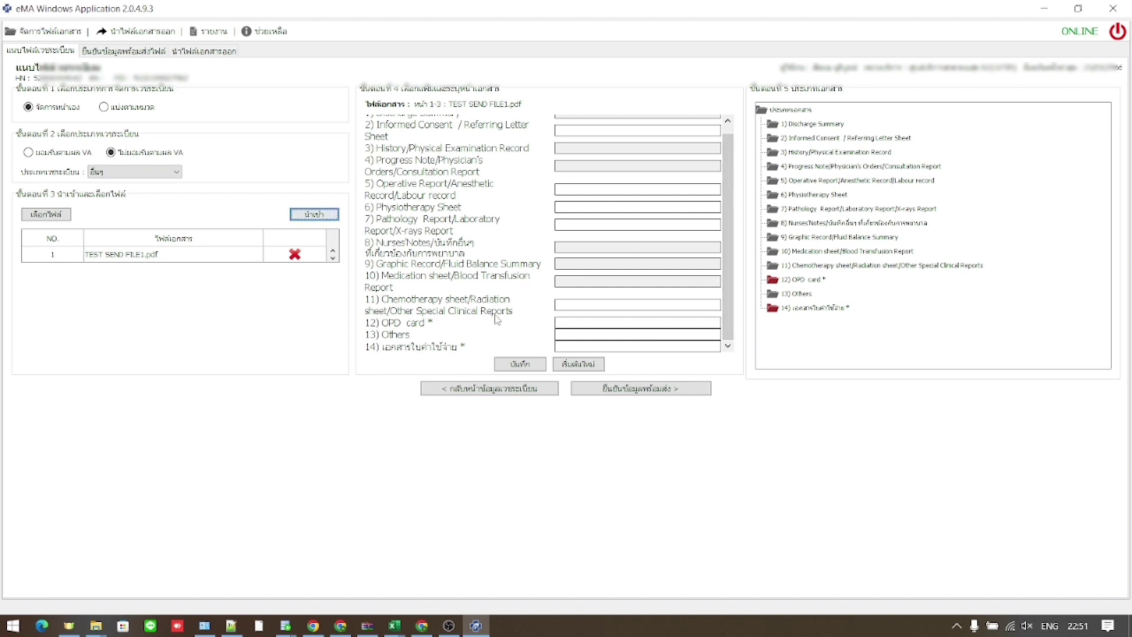
- Assign page 1 of the imported PDF to 12) OPD card and page 3 to 14) เอกสารใบค่าใช้จ่าย
click(568, 325)
drag(435, 324, 382, 329)
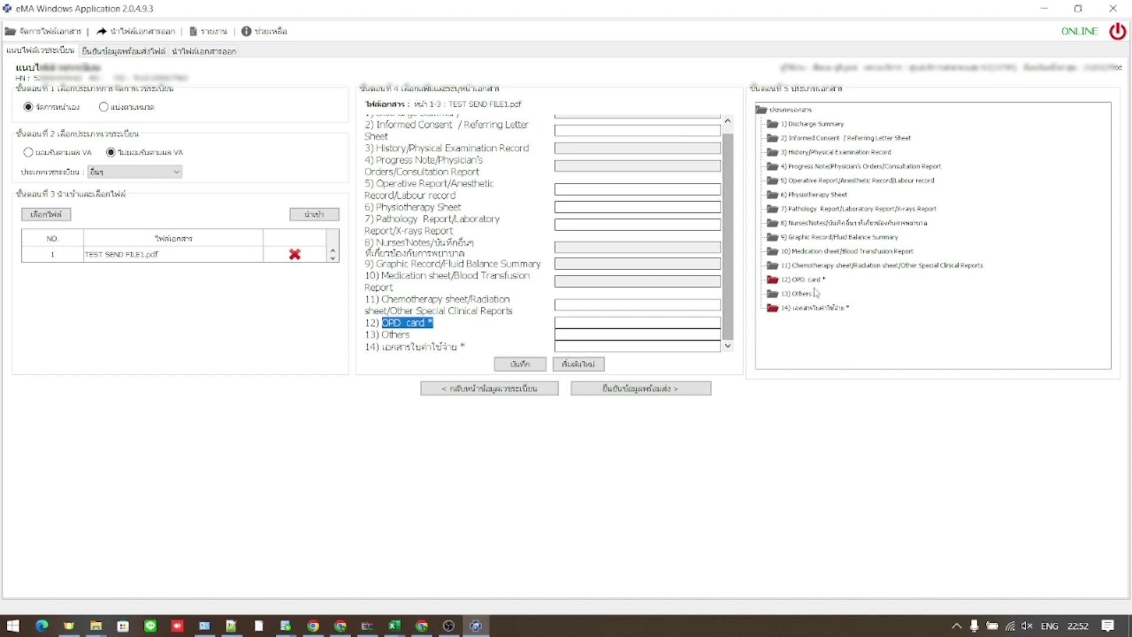
click(421, 329)
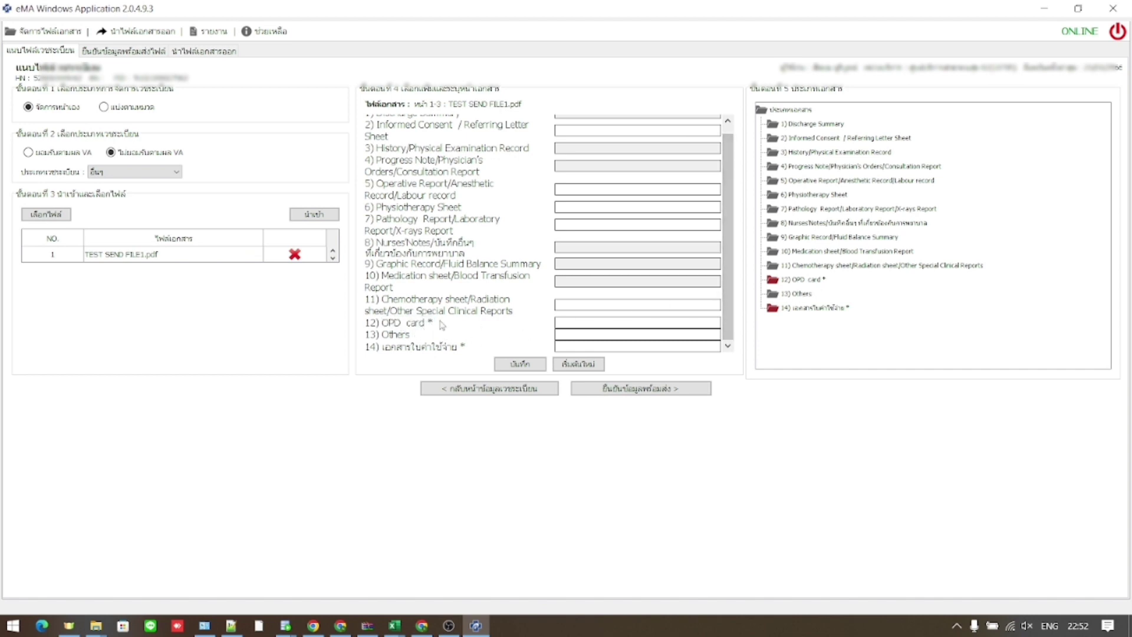
drag(436, 324, 428, 326)
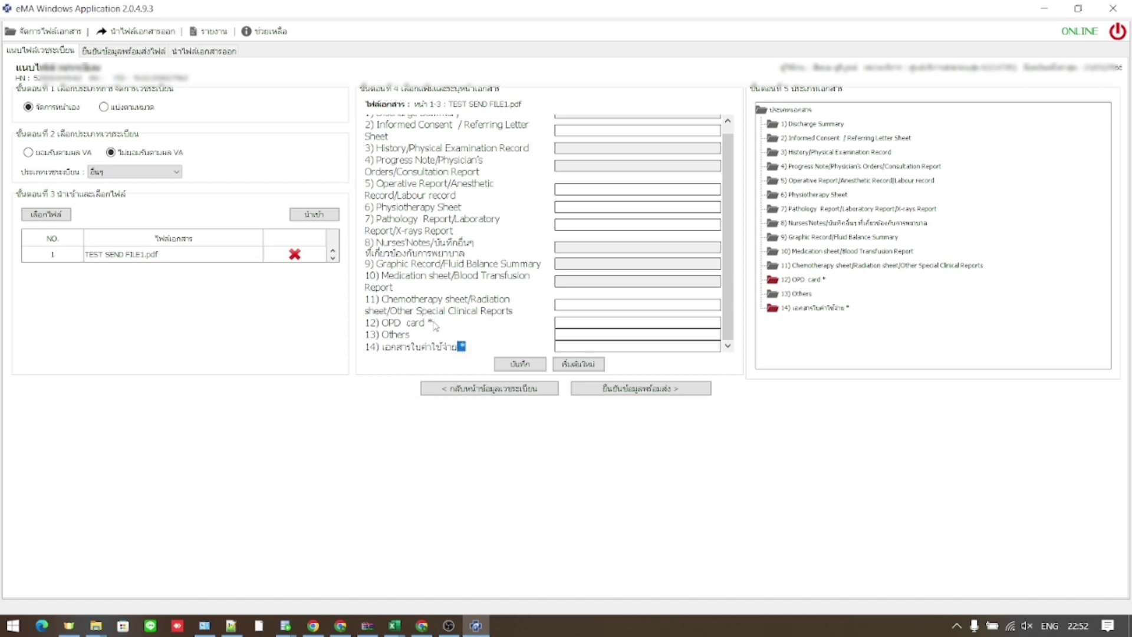
click(576, 324)
double_click(430, 323)
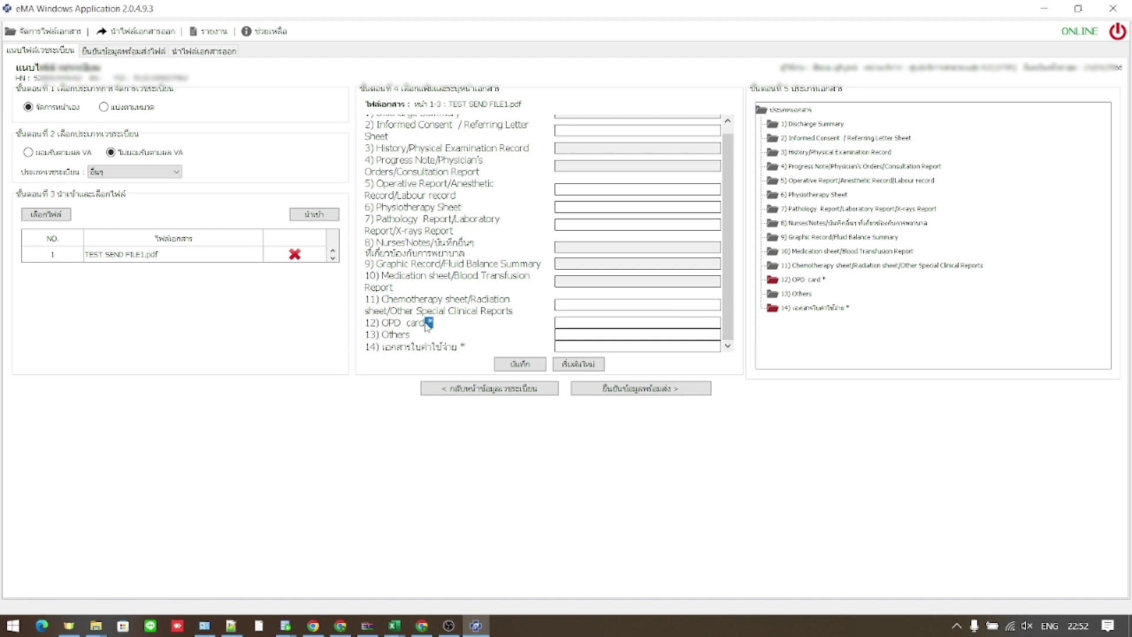
click(568, 322)
double_click(430, 323)
click(566, 324)
text(12)
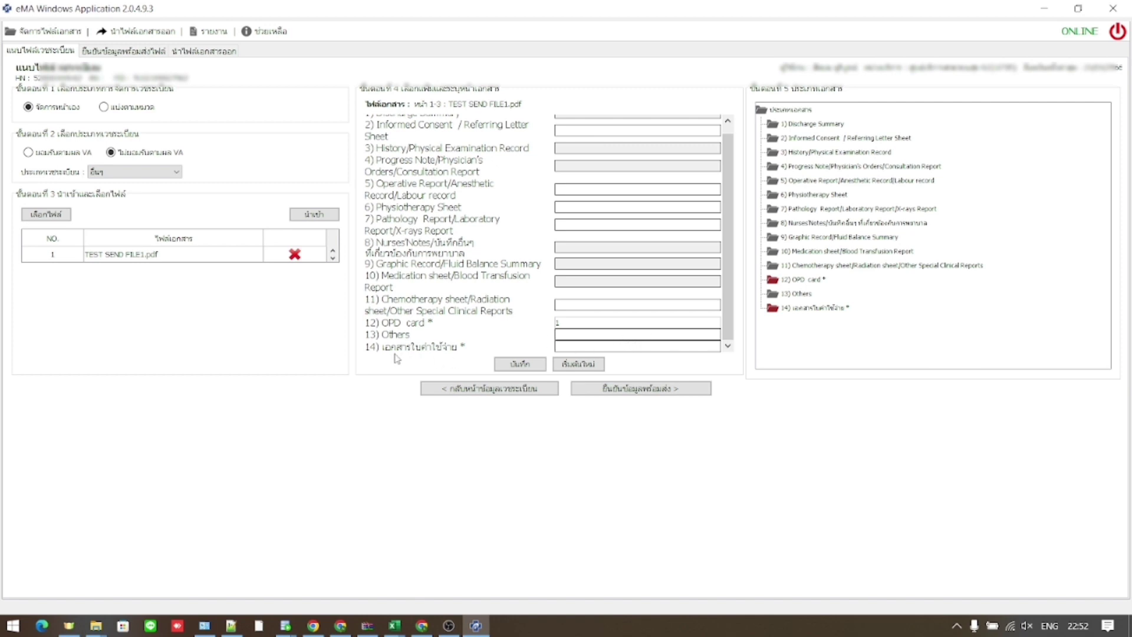
click(572, 343)
text(3)
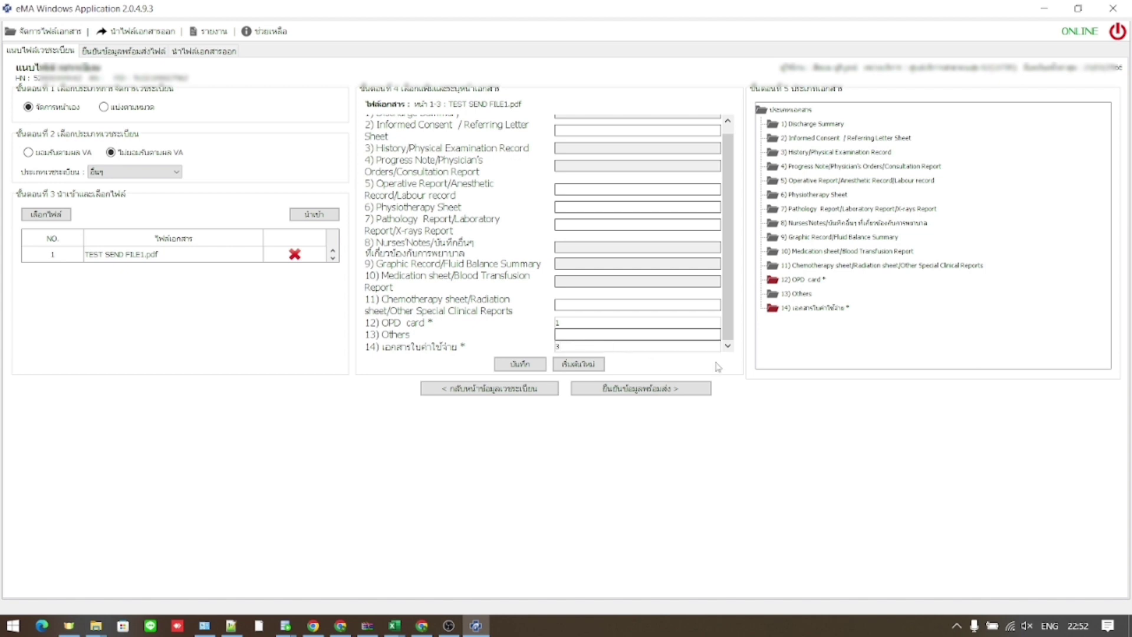
- Assign page 2 of TEST SEND FILE1.pdf to 13) Others, save the page assignments, and check the entries for the required document types
click(519, 363)
click(565, 348)
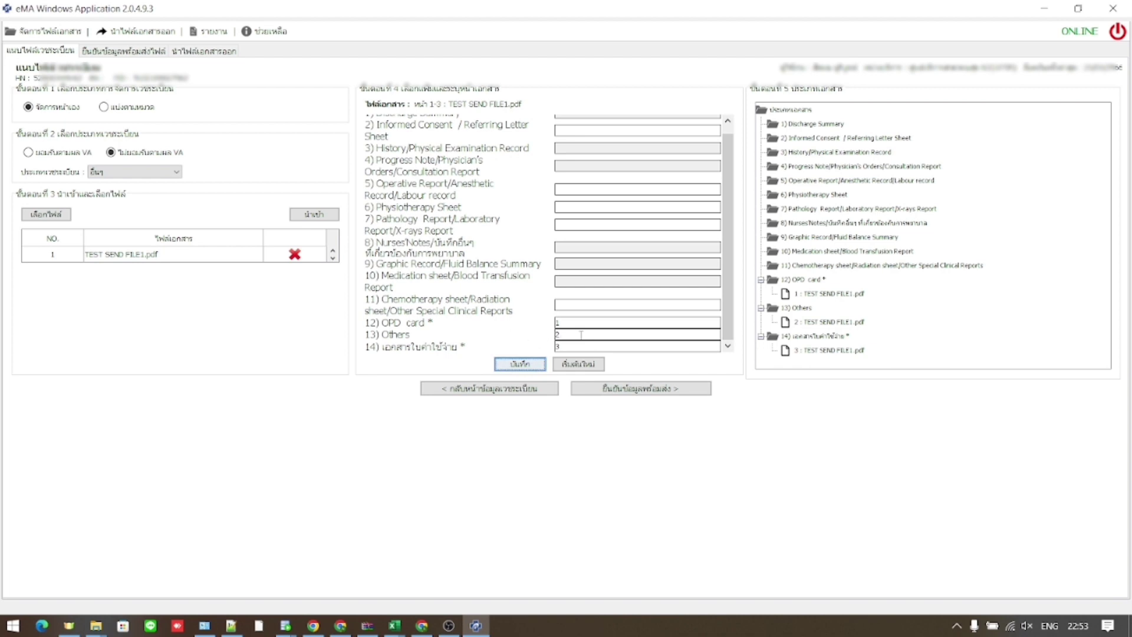
drag(564, 335, 541, 338)
click(617, 334)
scroll(711, 191, up, 1)
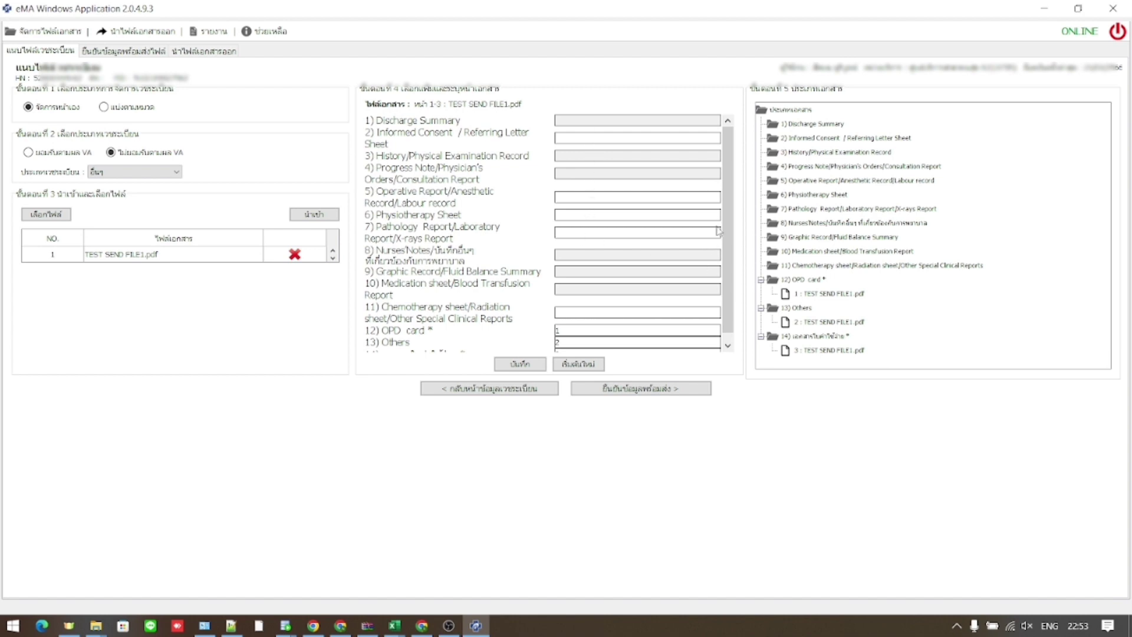
scroll(729, 260, down, 1)
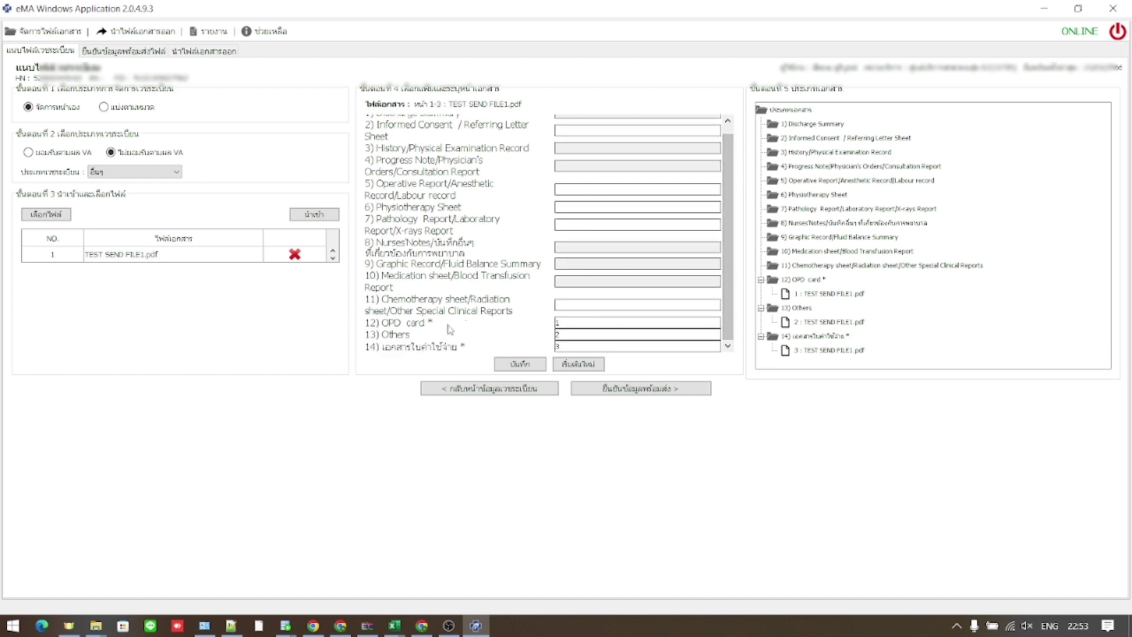
drag(437, 323, 384, 327)
drag(469, 348, 383, 348)
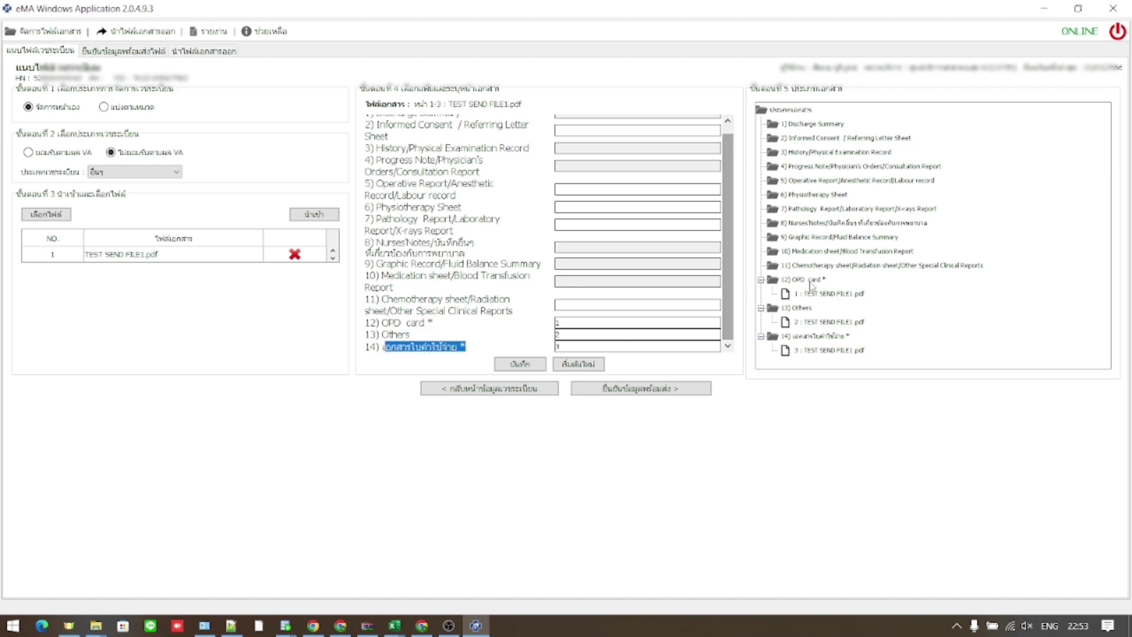
click(455, 332)
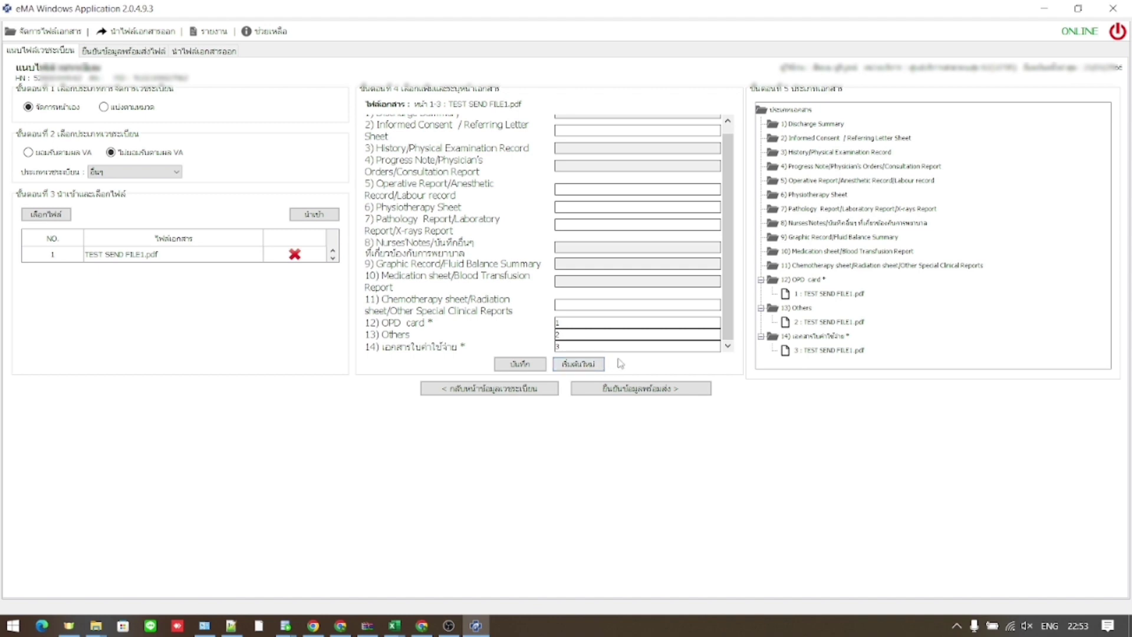
- Reset and save the page assignments as 12) OPD card 1, 13) Others 2-3 and 14) เอกสารใบค่าใช้จ่าย 1, and continue to the confirmation page
click(586, 368)
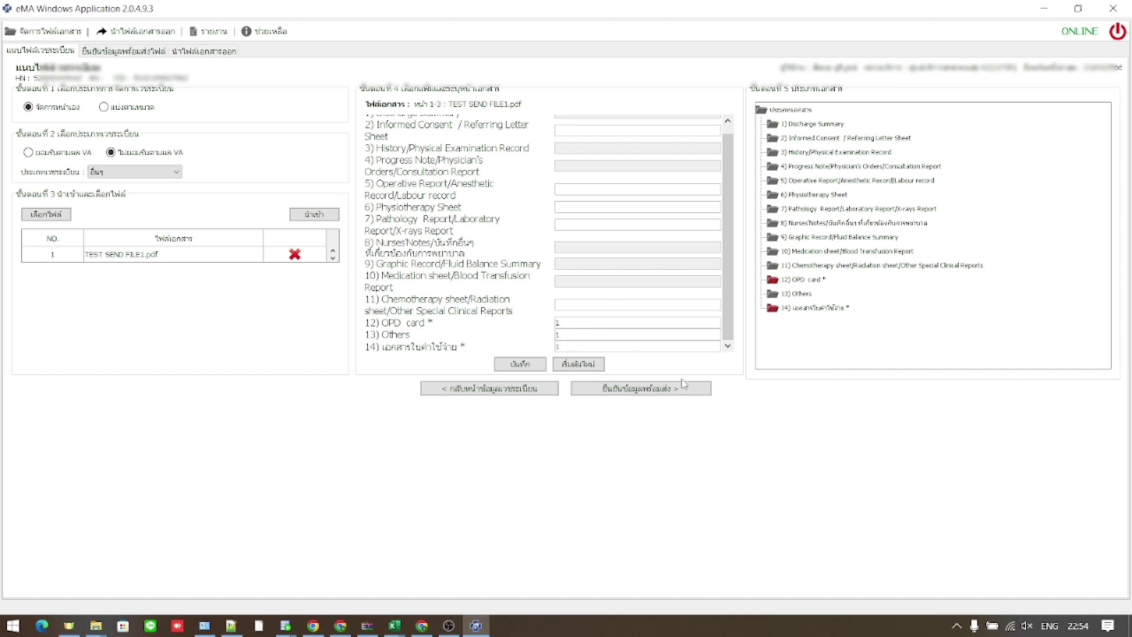
click(534, 362)
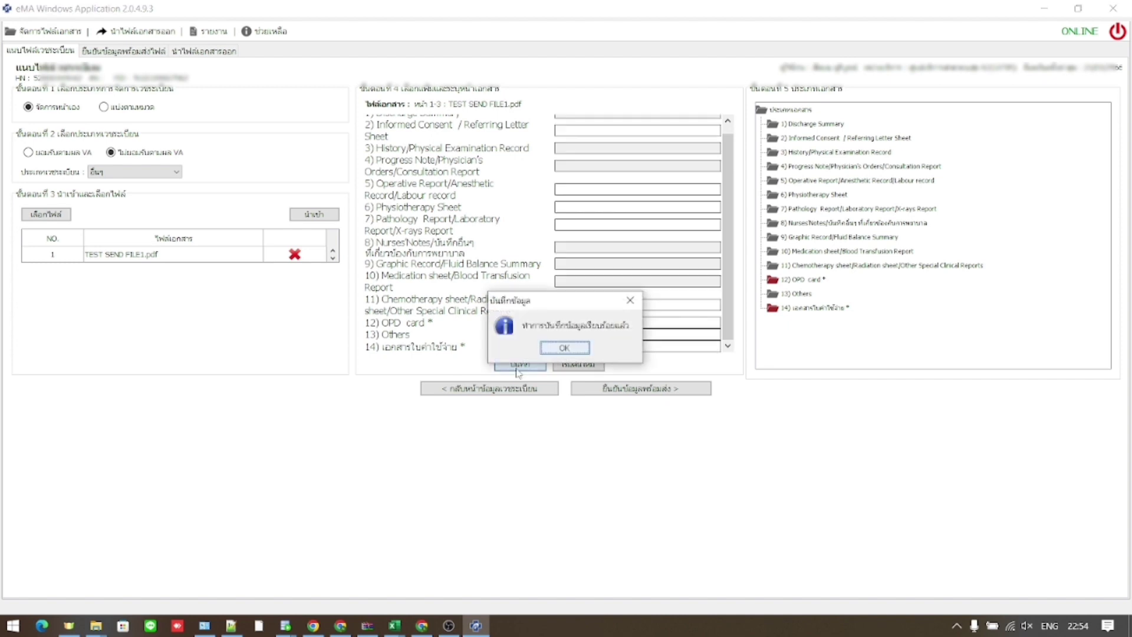
click(567, 348)
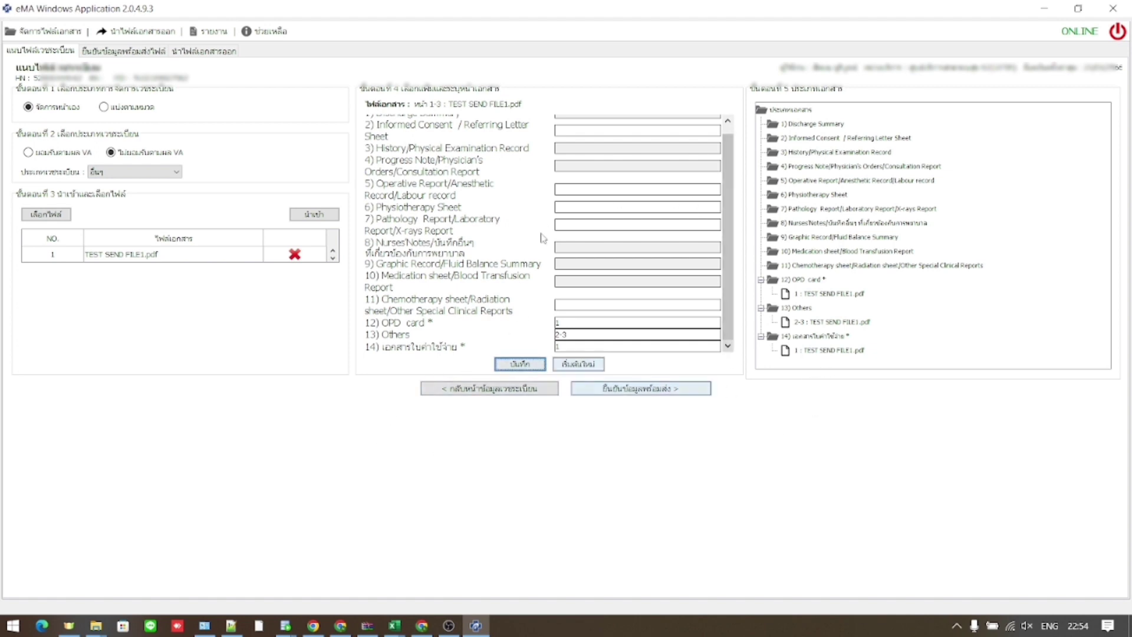
click(636, 389)
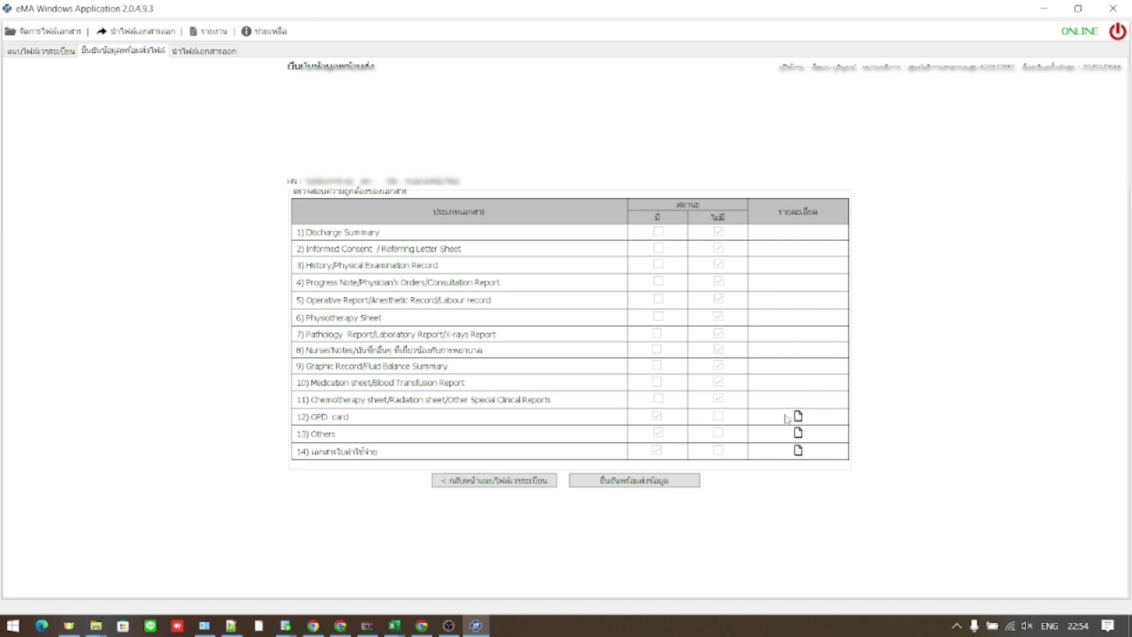
click(69, 625)
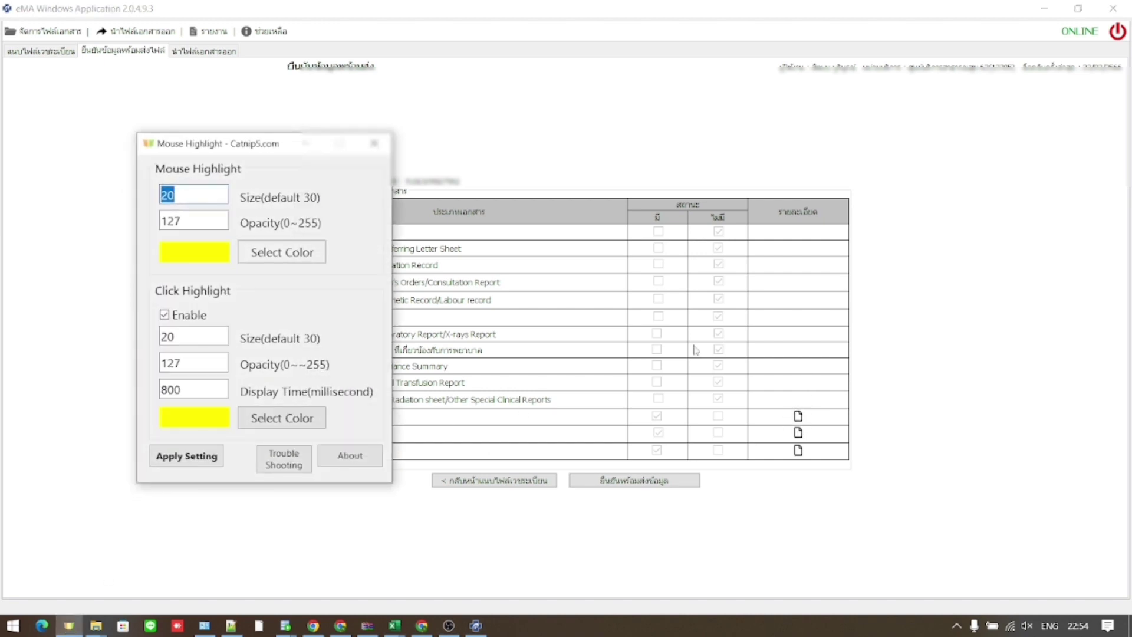
click(305, 144)
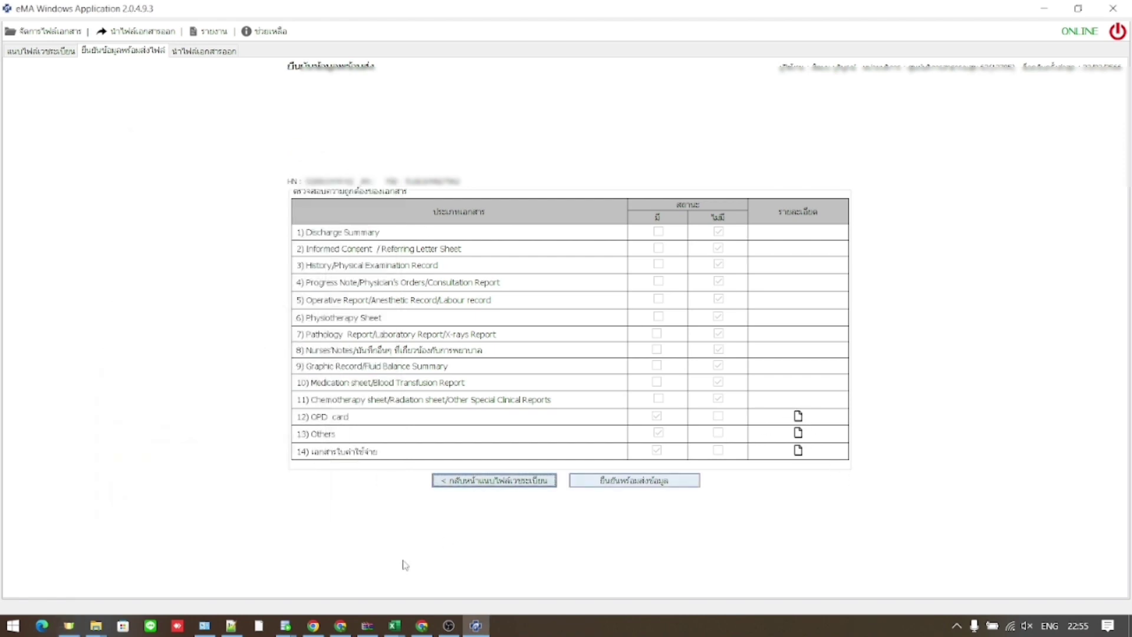
click(65, 630)
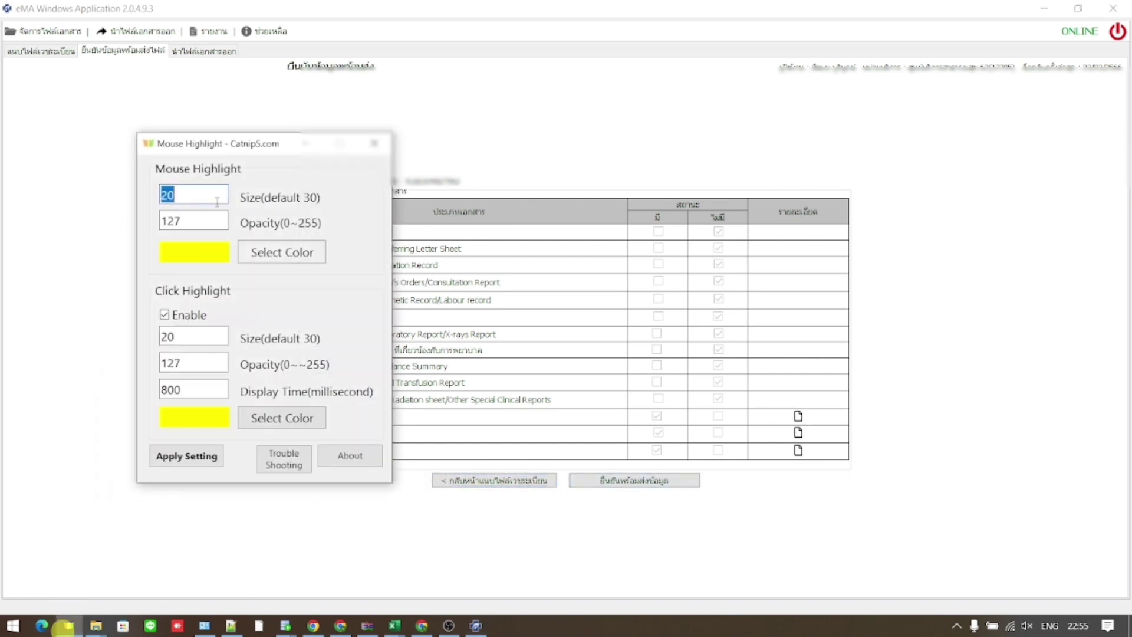
click(265, 140)
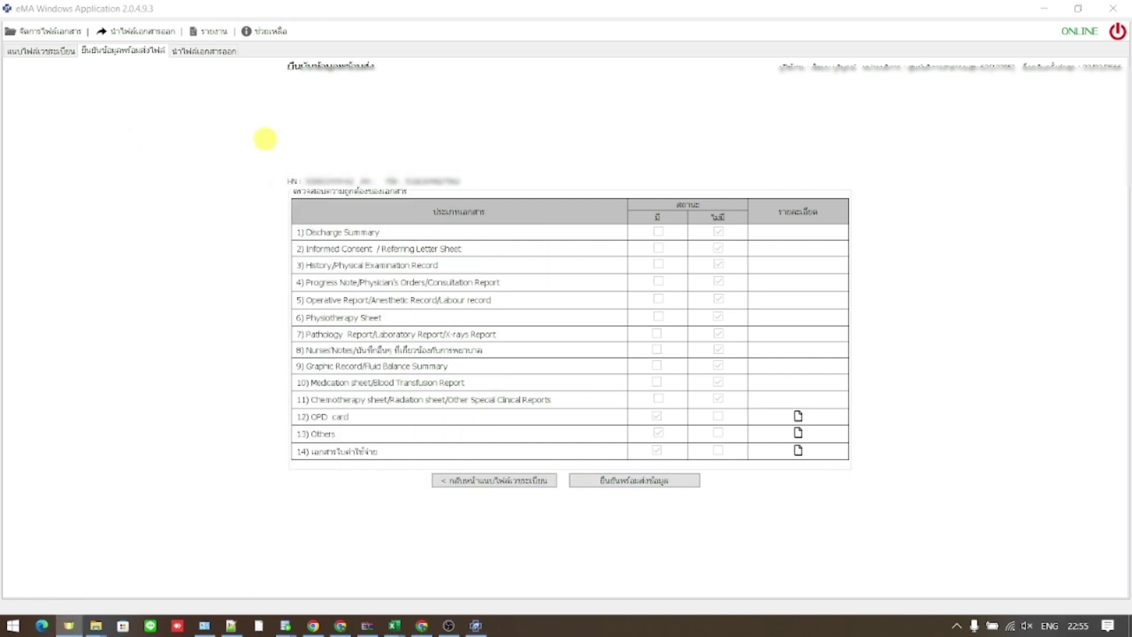
- Preview the PDF attached under 12) OPD card from its details, look through the page, and close the preview
click(800, 420)
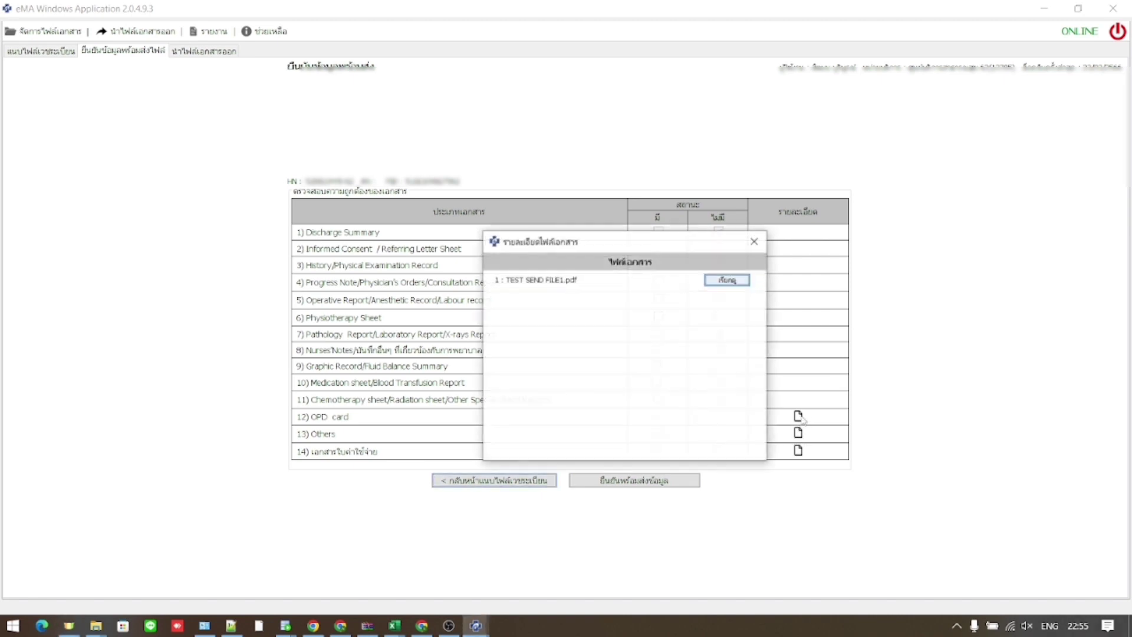
click(727, 279)
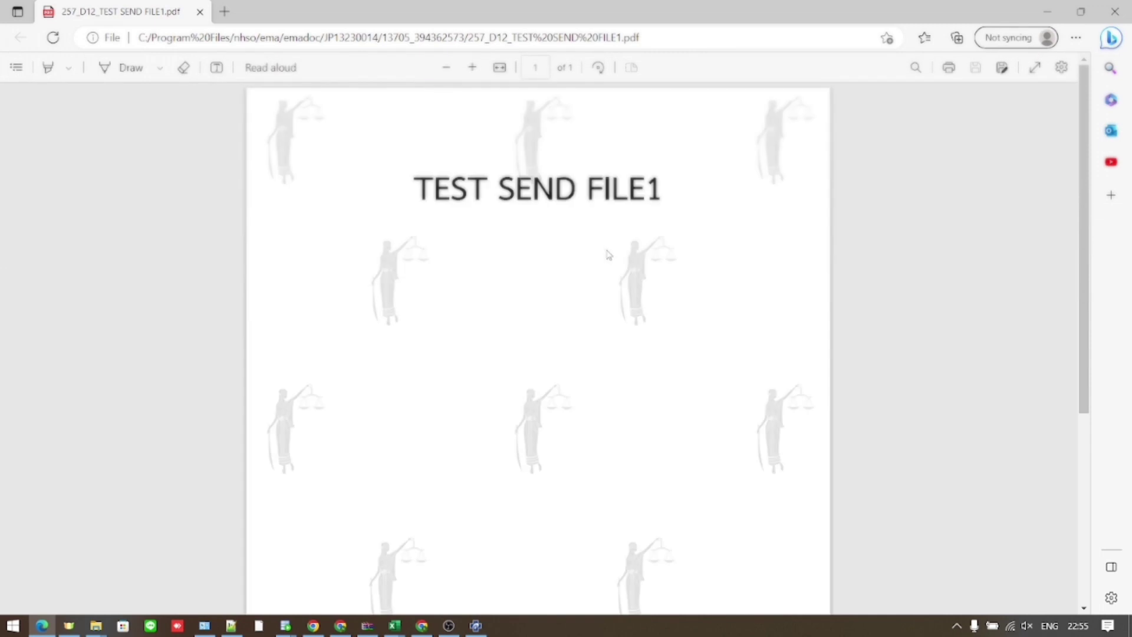
scroll(614, 255, down, 3)
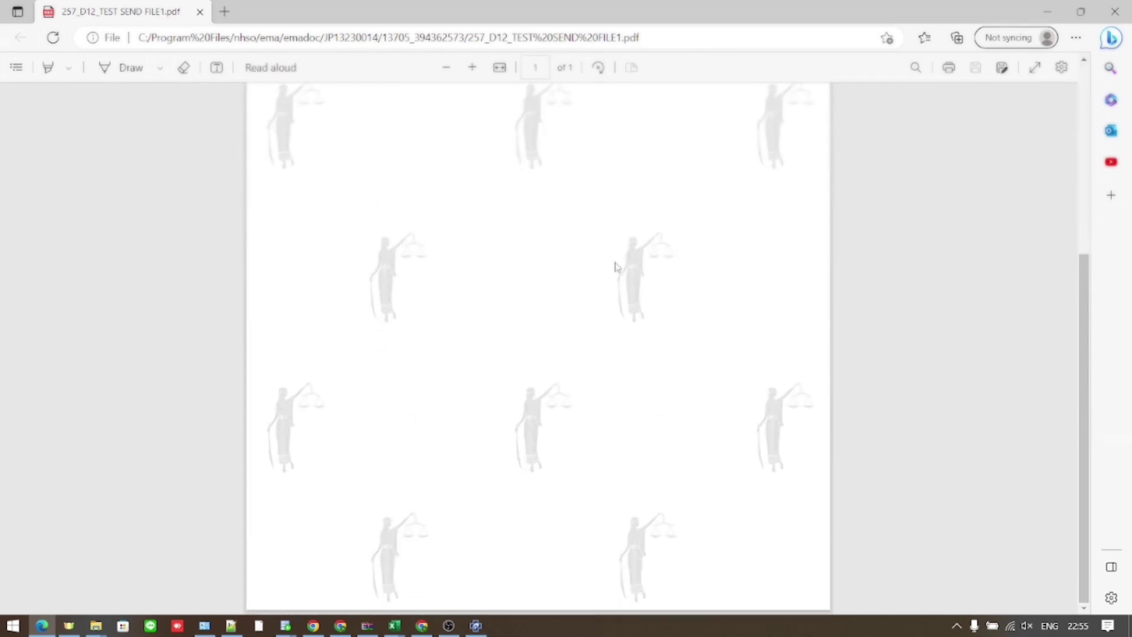
scroll(613, 255, up, 3)
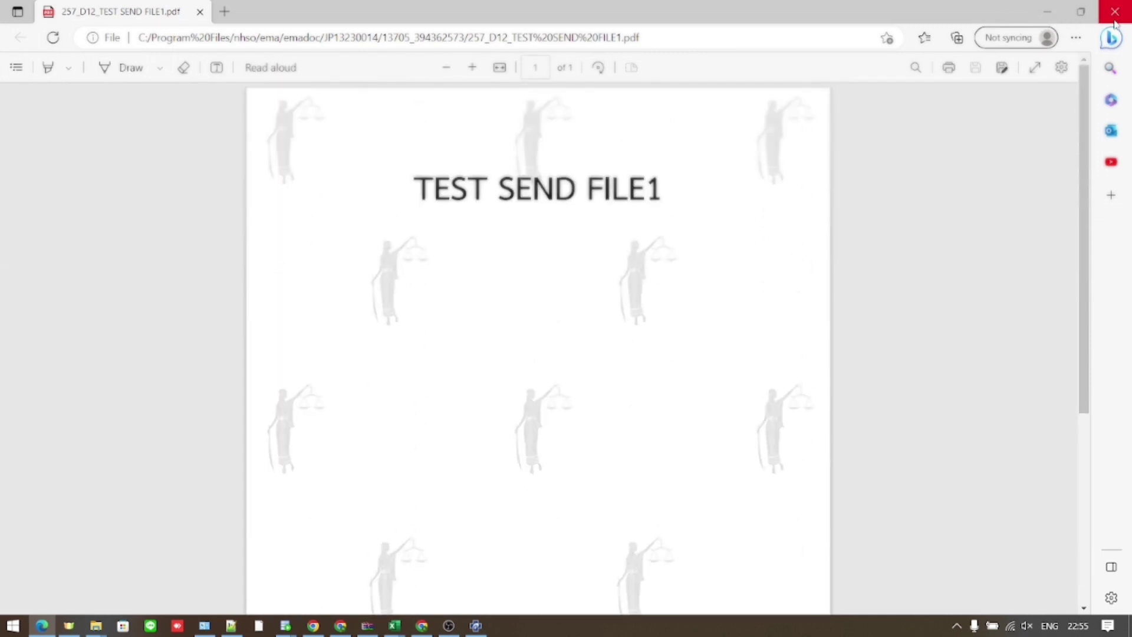
click(1115, 12)
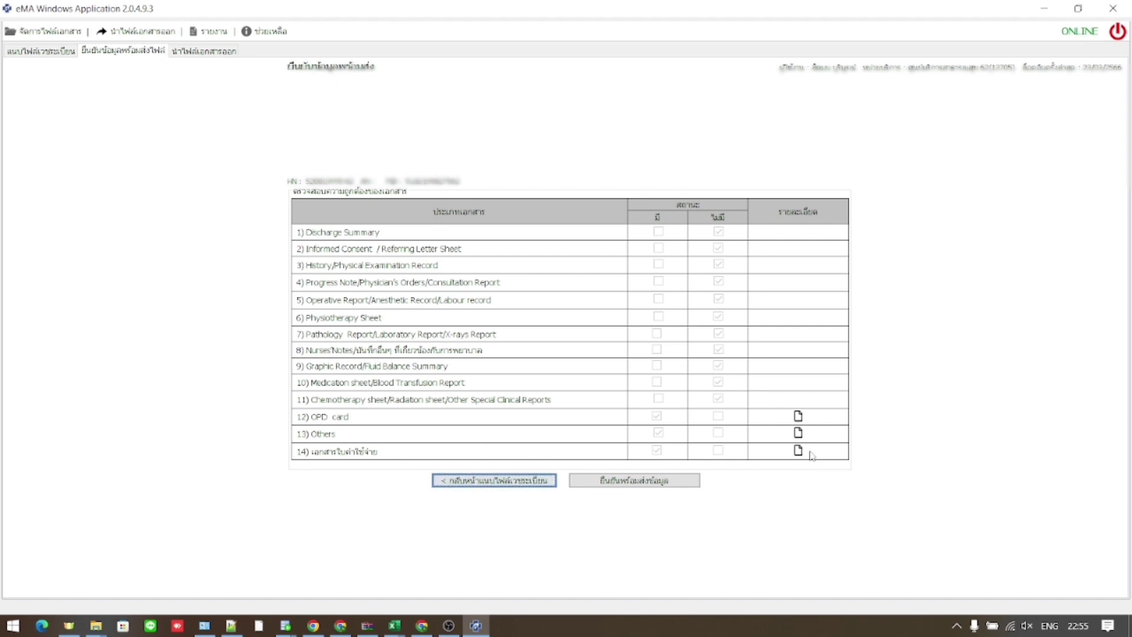
- Return to the medical record attachment page and delete TEST SEND FILE1.pdf from the document files
click(483, 482)
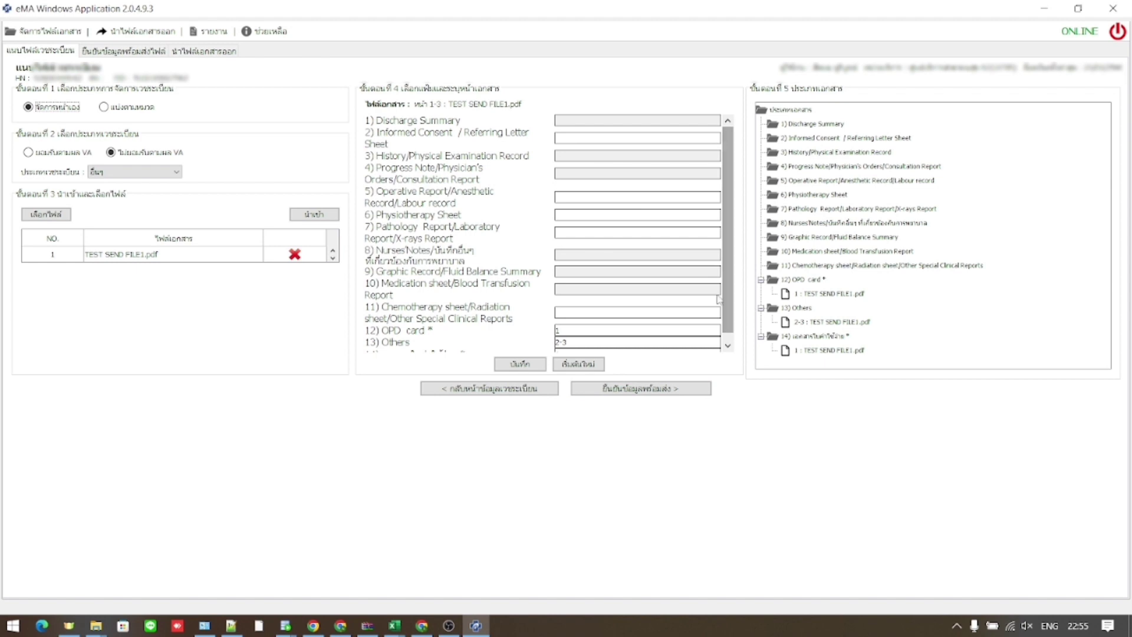
scroll(684, 318, down, 1)
click(633, 347)
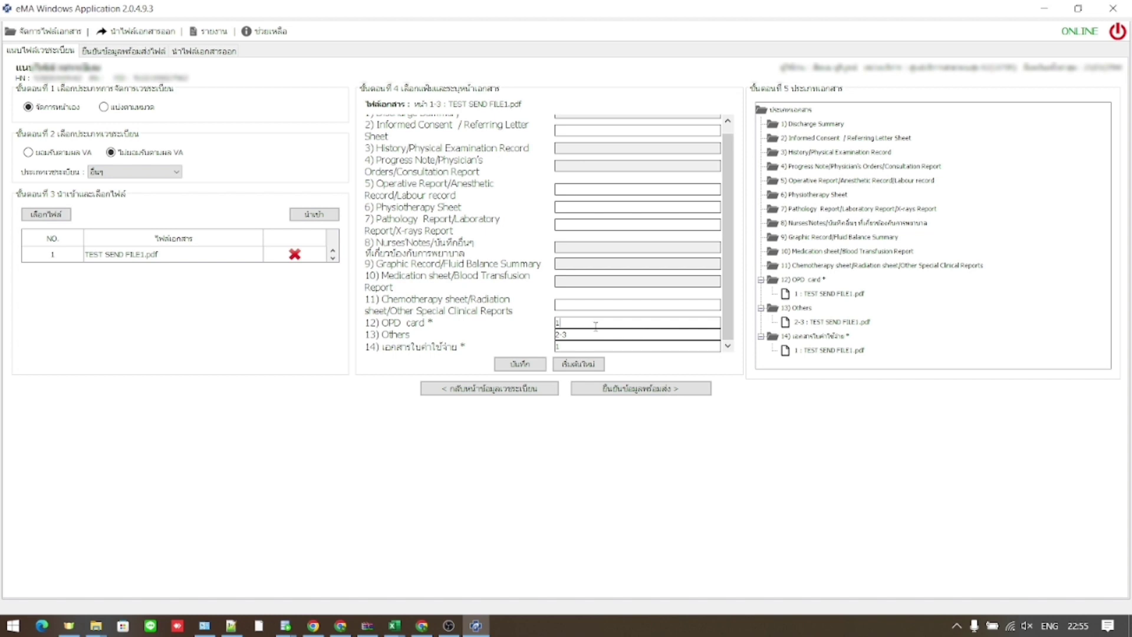
click(294, 256)
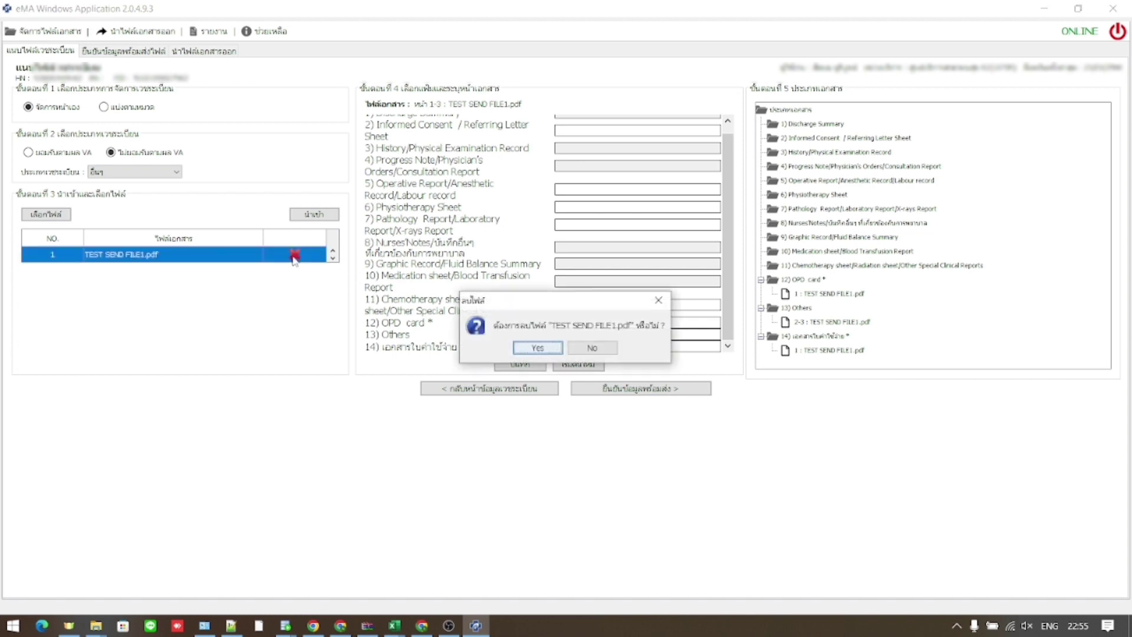
click(536, 348)
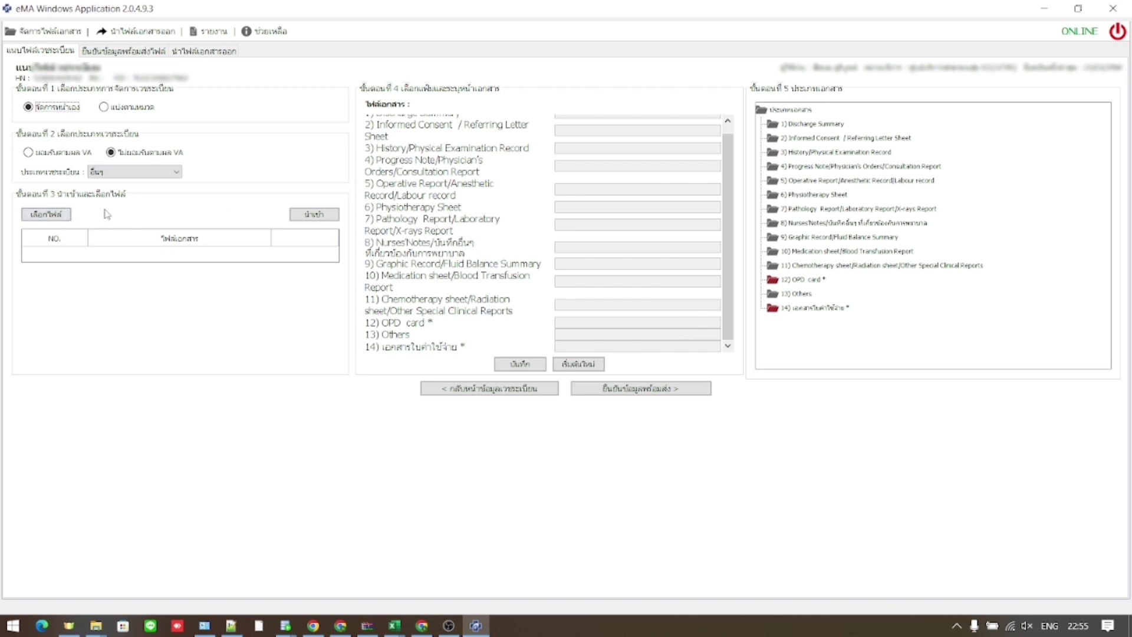
- Choose TEST SEND FILE2.pdf from the Desktop and import it into the record's document files
click(58, 218)
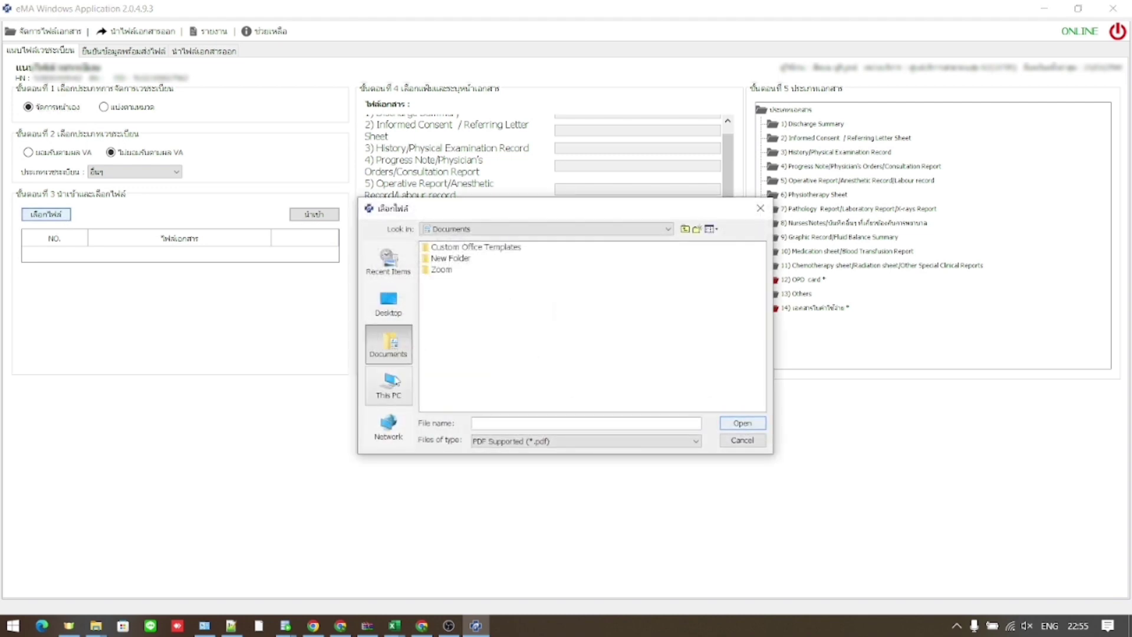
click(389, 302)
click(486, 360)
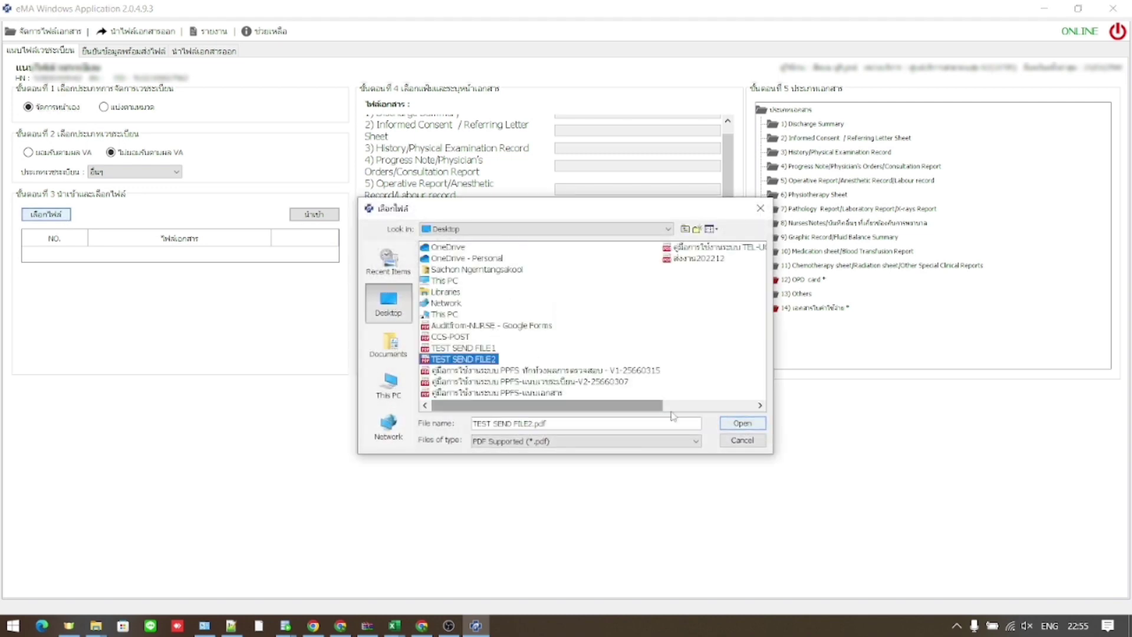
click(741, 424)
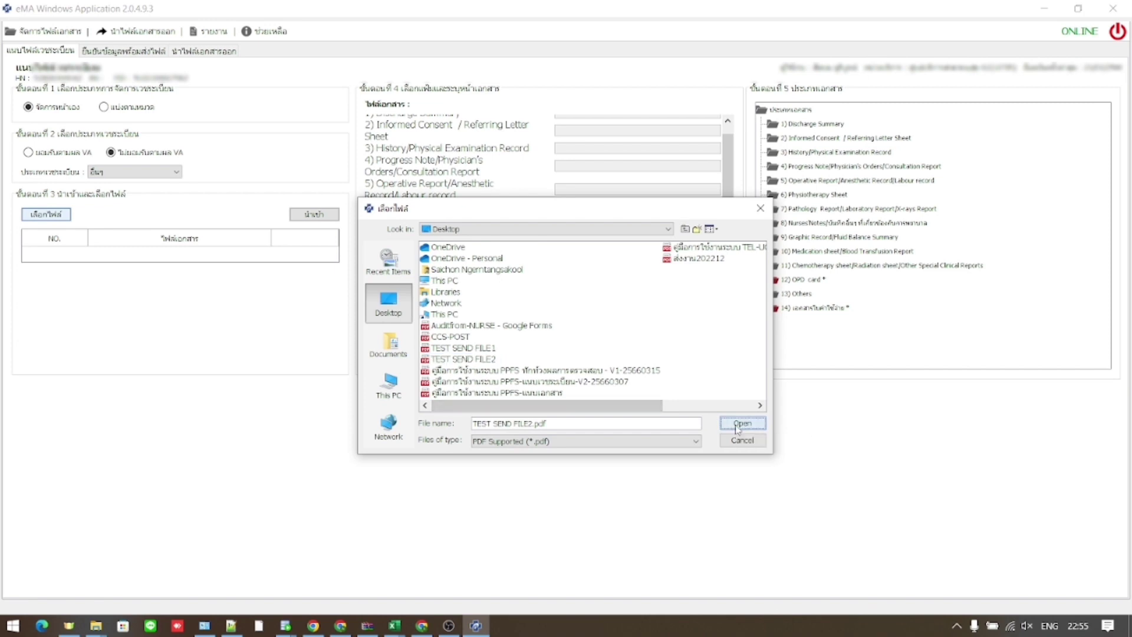
click(310, 214)
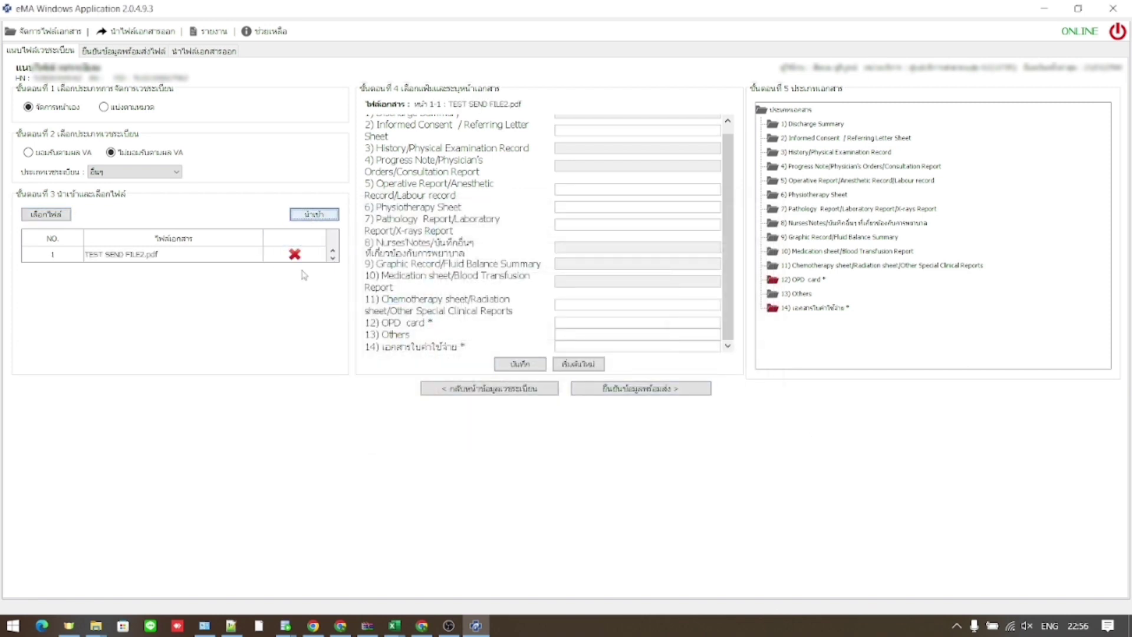
click(617, 342)
drag(443, 328, 425, 327)
drag(471, 358, 446, 348)
click(840, 279)
- Switch the record management type in section 1 to แบ่งตามหมวด and agree to delete the old data
click(104, 110)
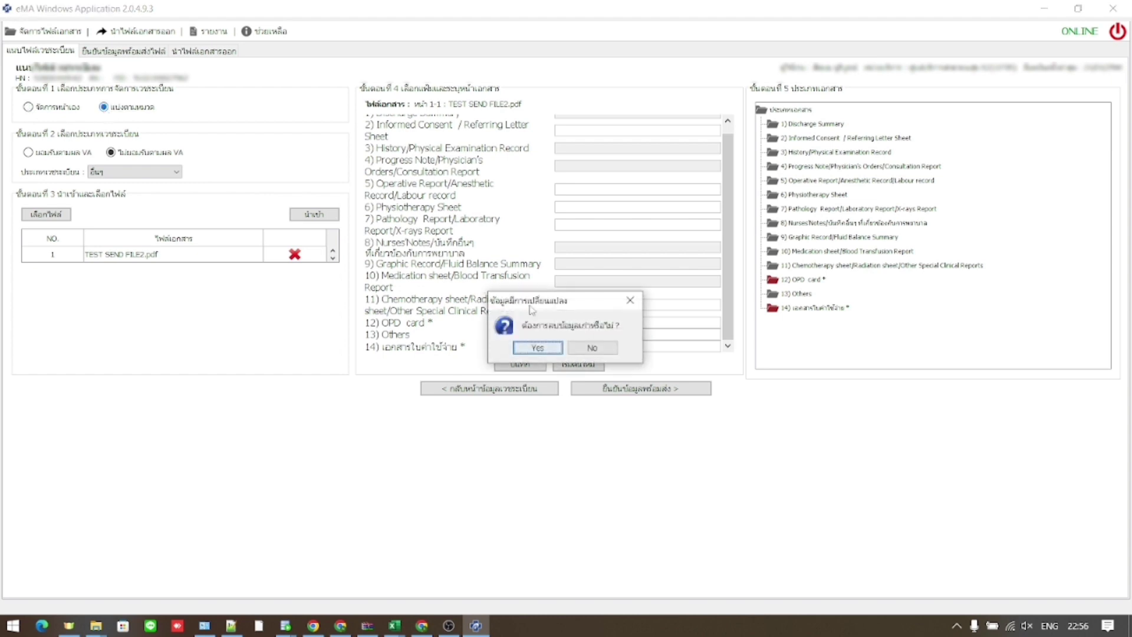
click(538, 348)
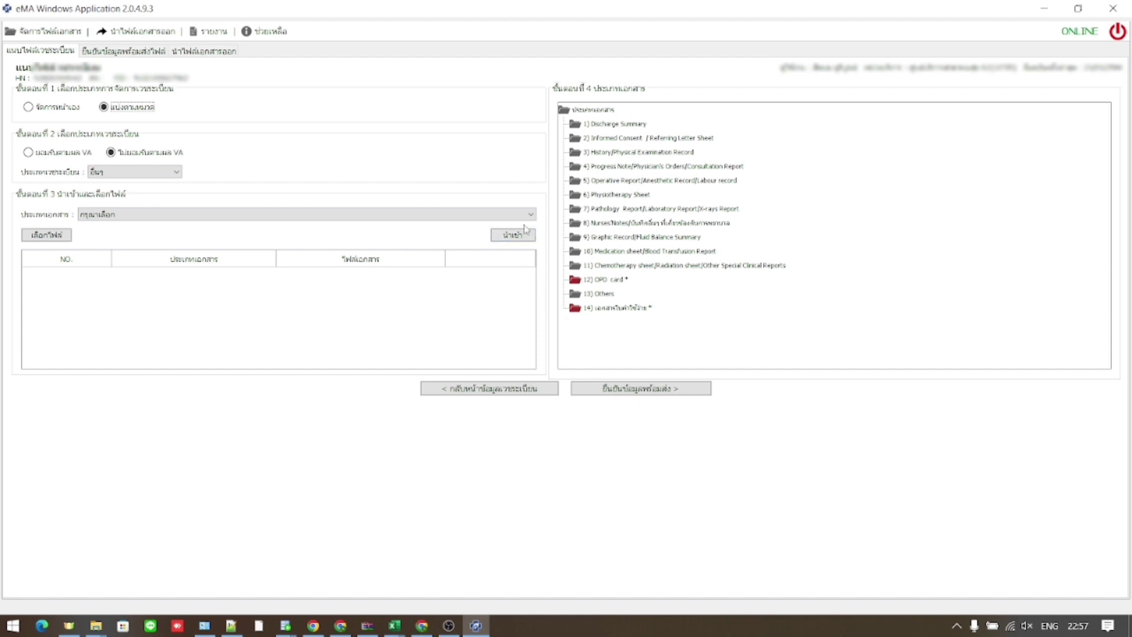
- Set the document type to 12) OPD card and import TEST SEND FILE1.pdf from the Desktop under it
click(115, 215)
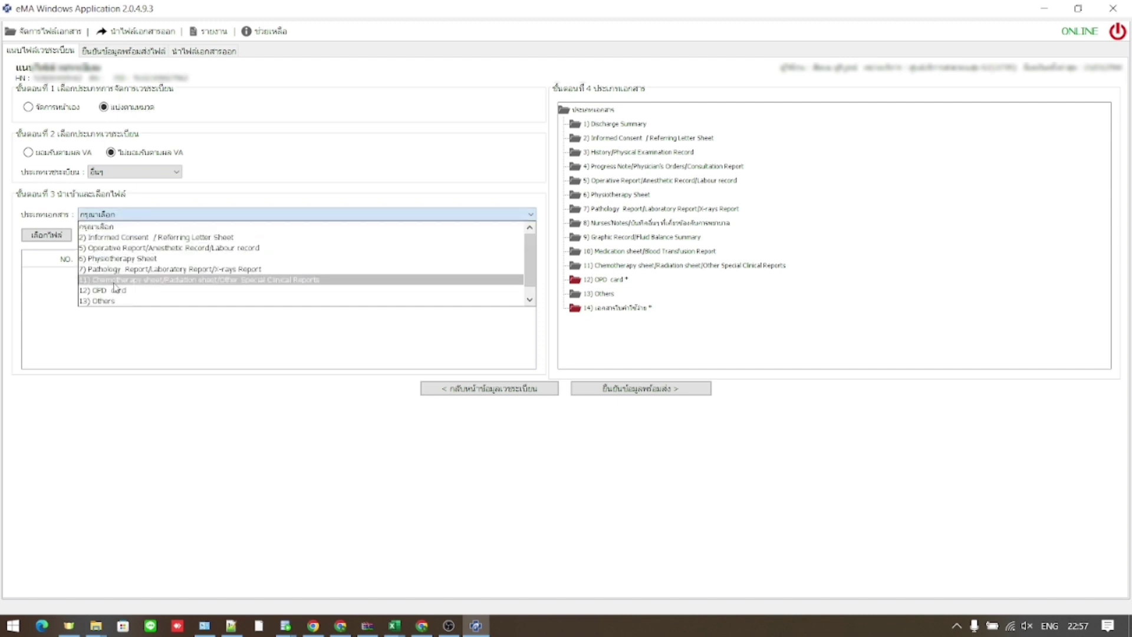
click(153, 291)
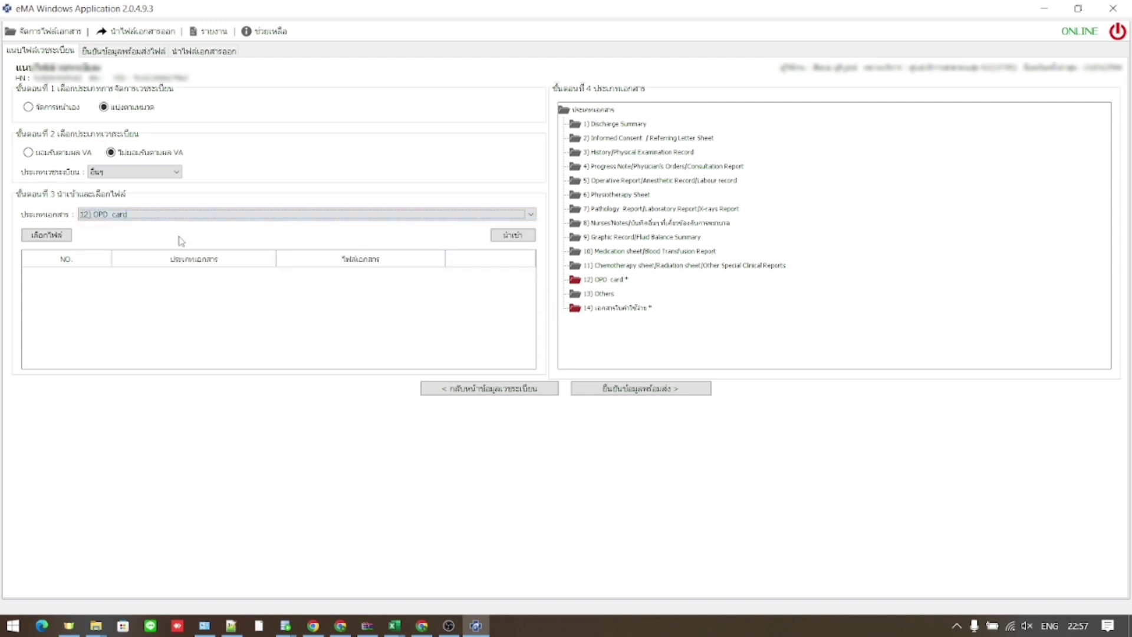
click(47, 235)
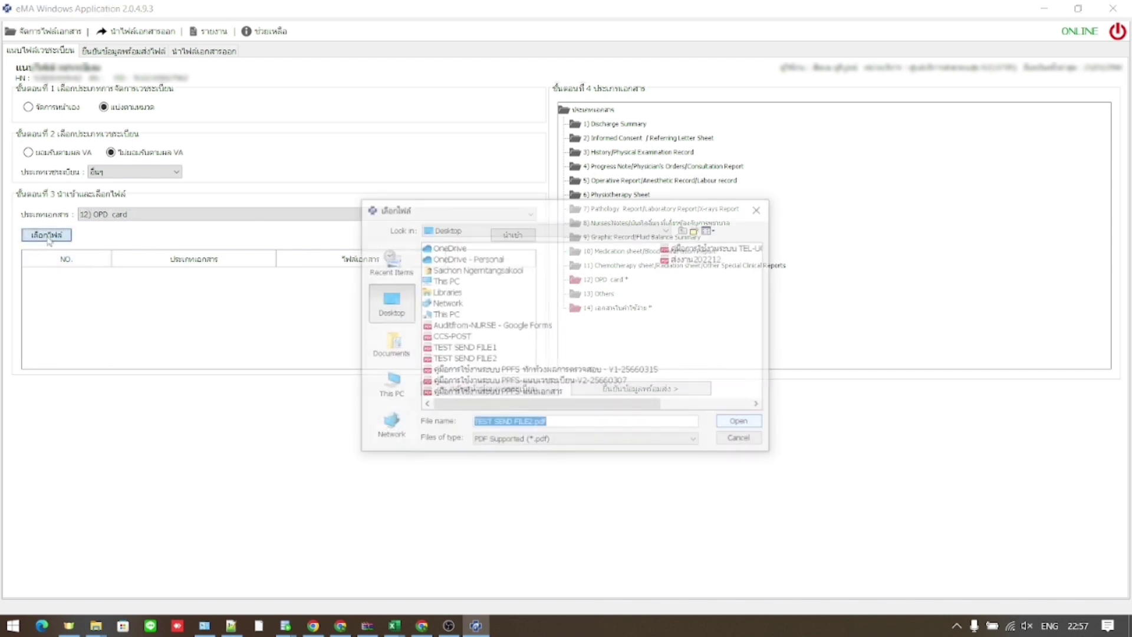
click(470, 349)
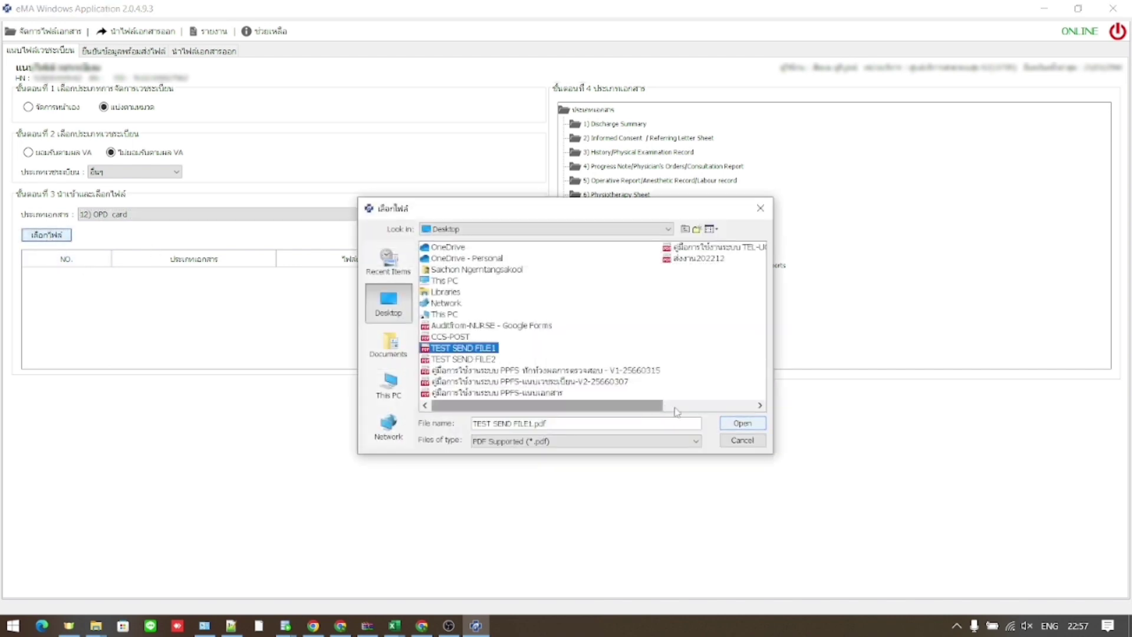
click(741, 424)
click(513, 235)
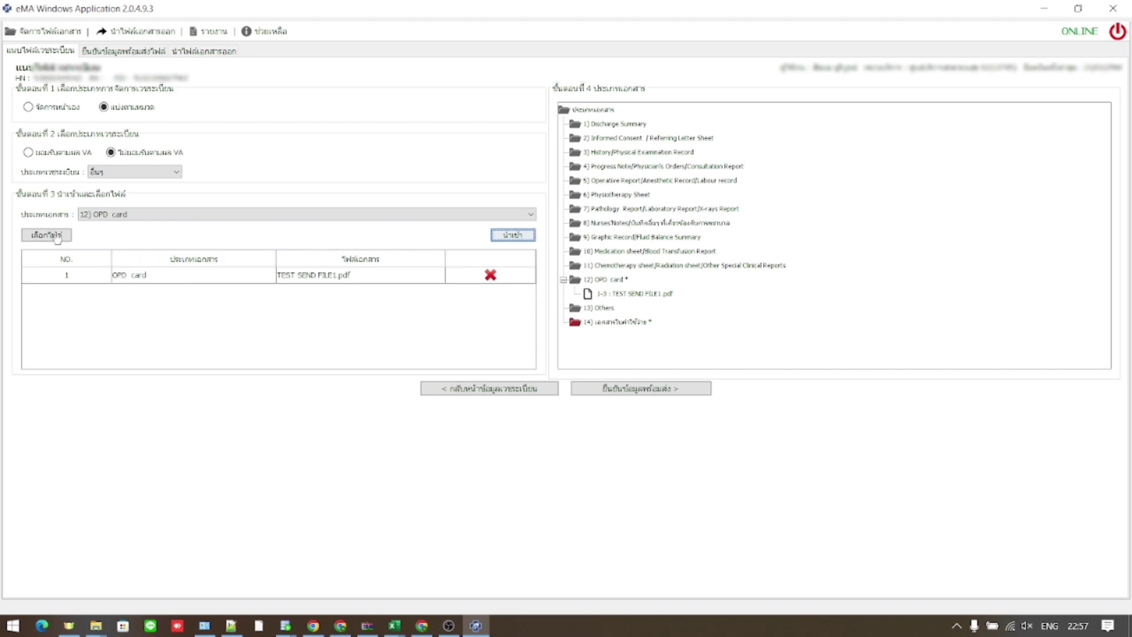
- Try to import TEST SEND FILE1.pdf from the Desktop a second time under document type 12) OPD card
click(136, 217)
click(134, 291)
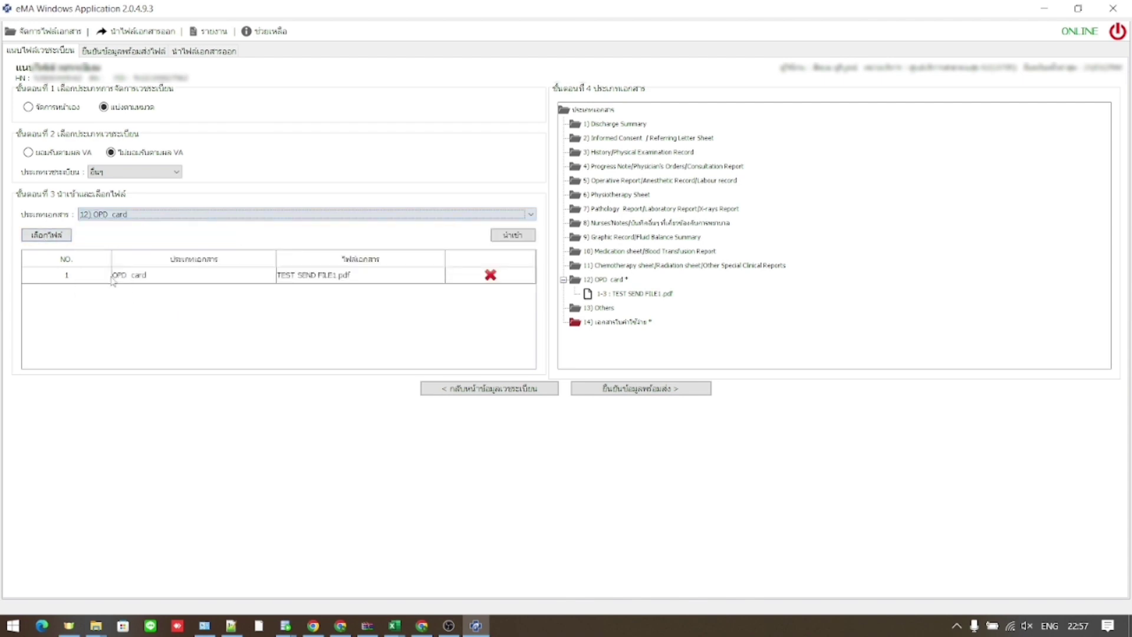
click(46, 236)
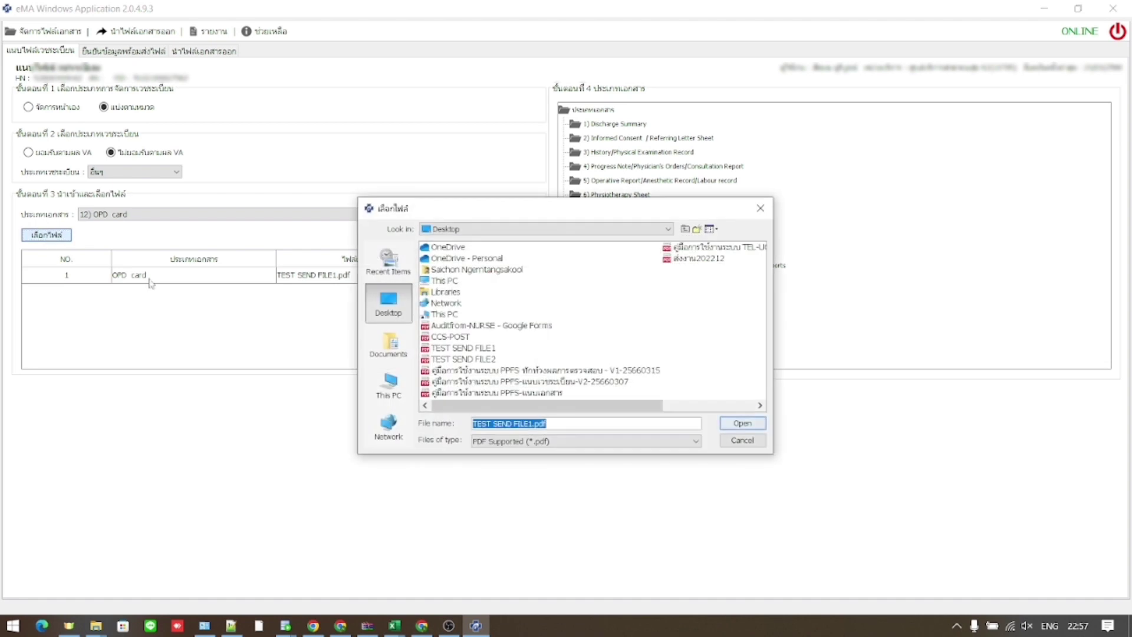
click(458, 338)
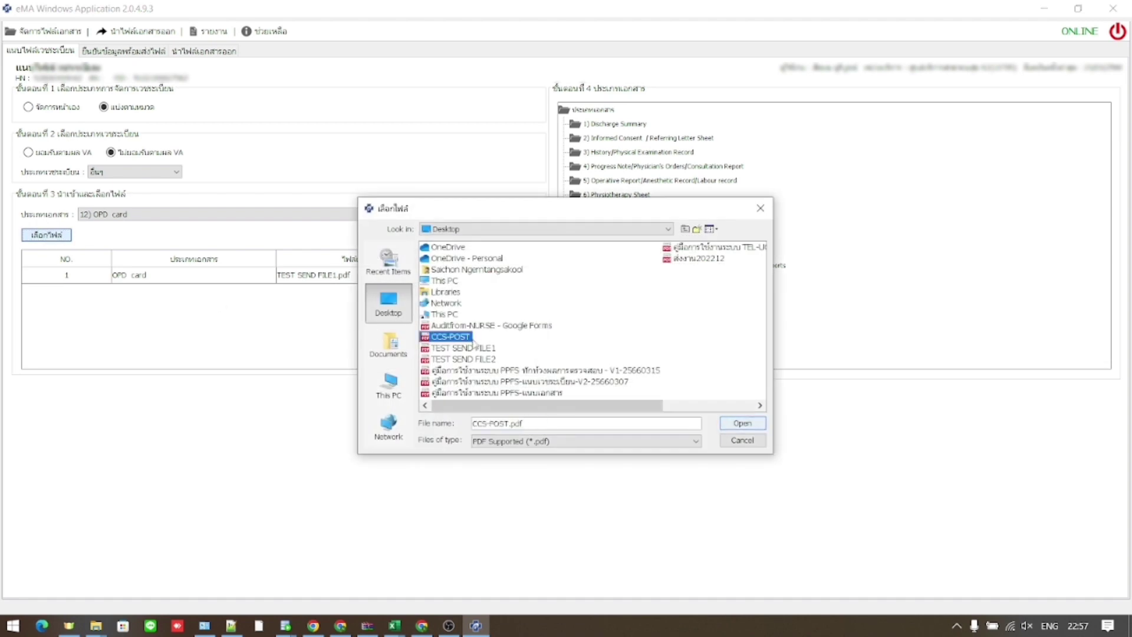
click(481, 349)
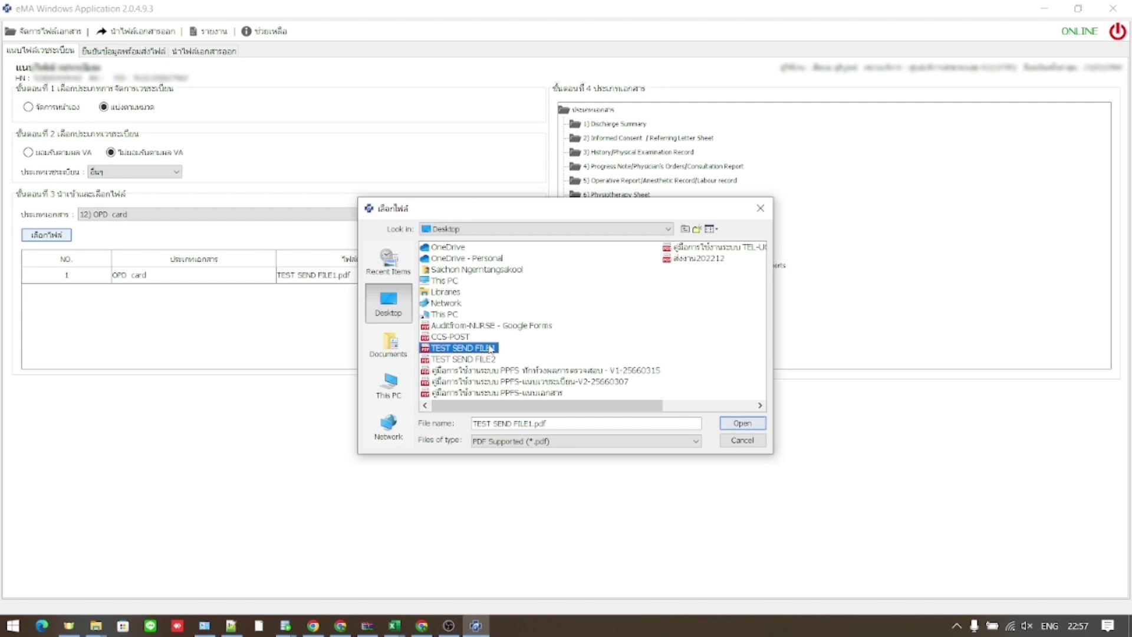
click(736, 424)
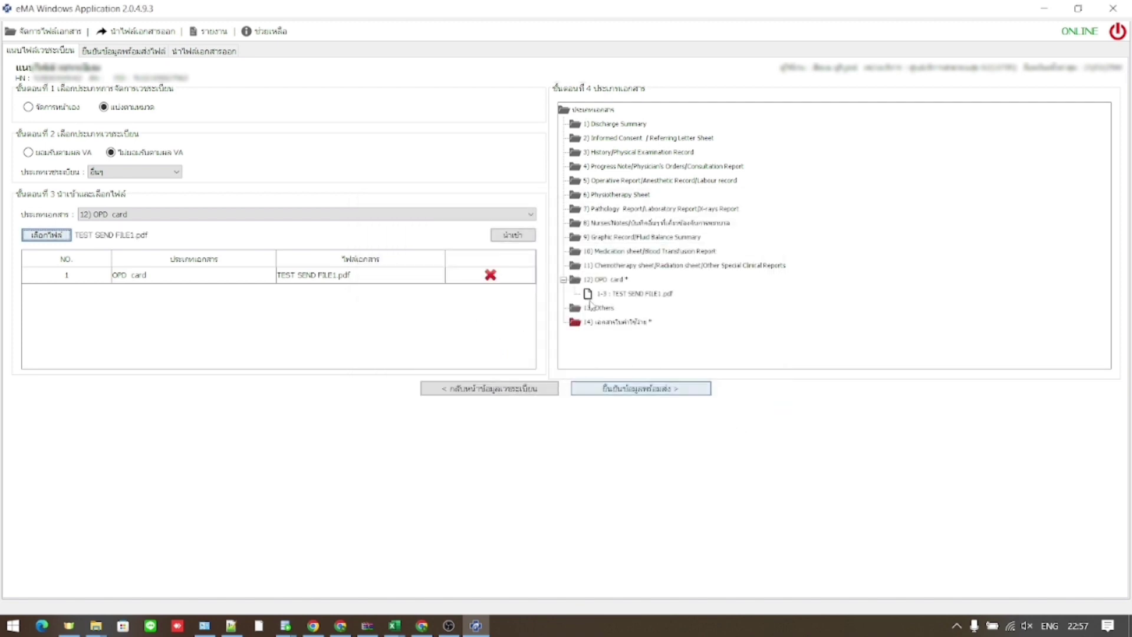
click(522, 237)
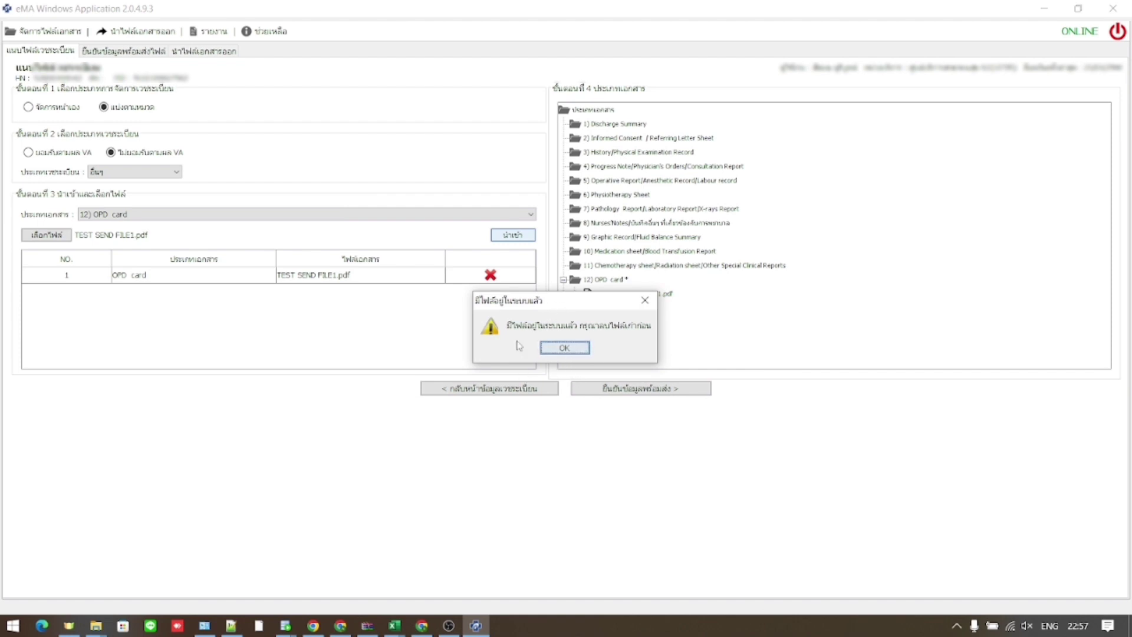
click(564, 349)
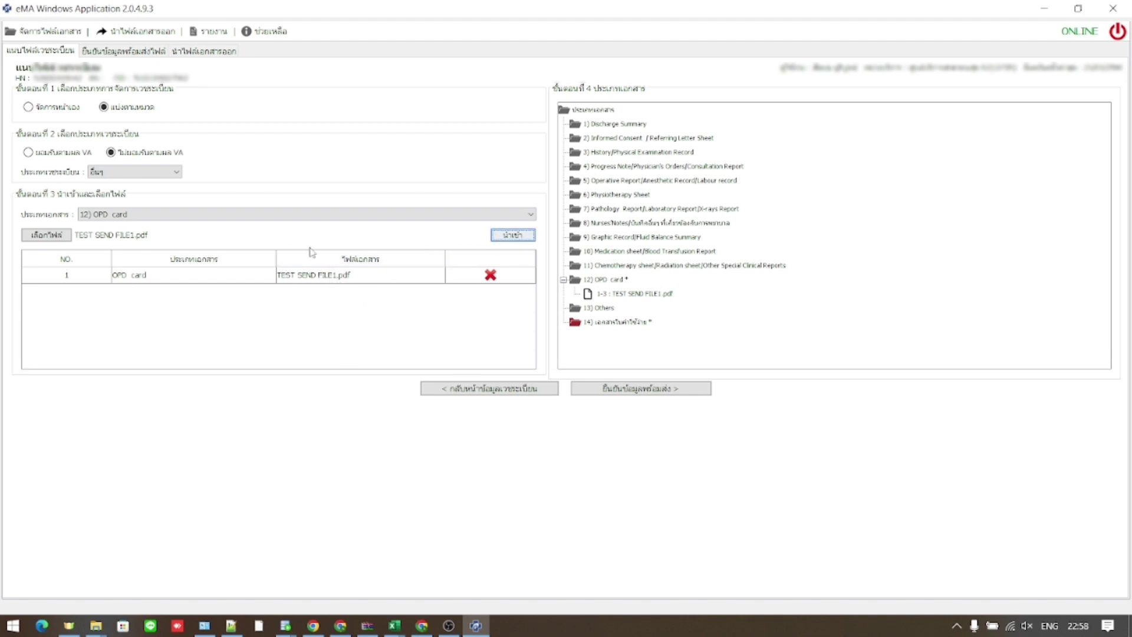
- Import TEST SEND FILE2.pdf from the Desktop under 12) OPD card and try to confirm the record as ready to send
click(68, 236)
click(474, 359)
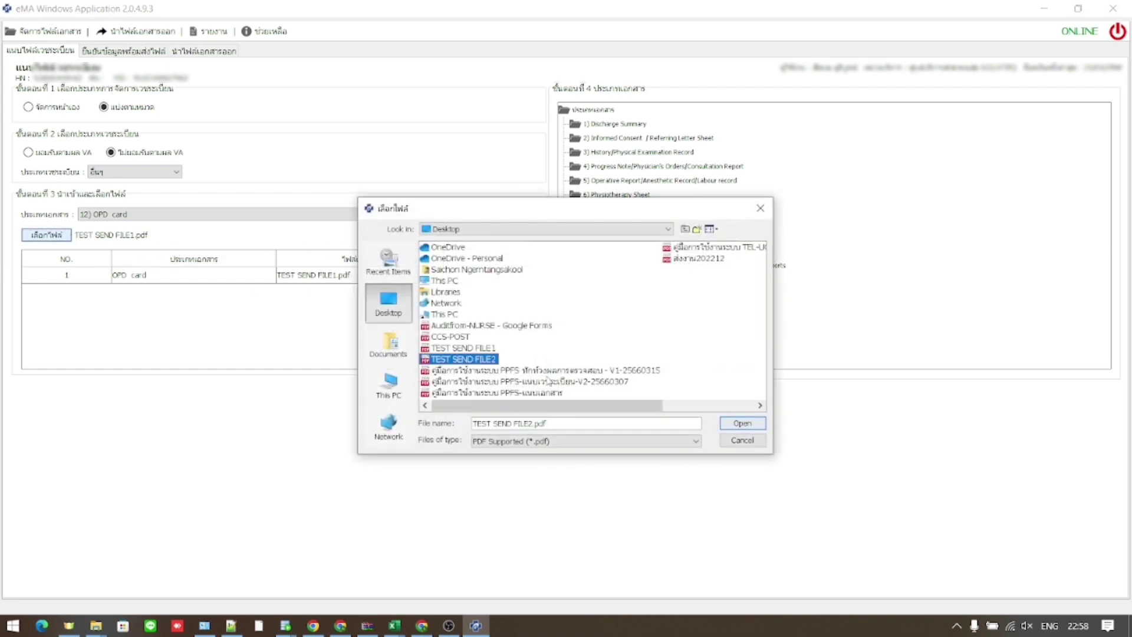
click(744, 424)
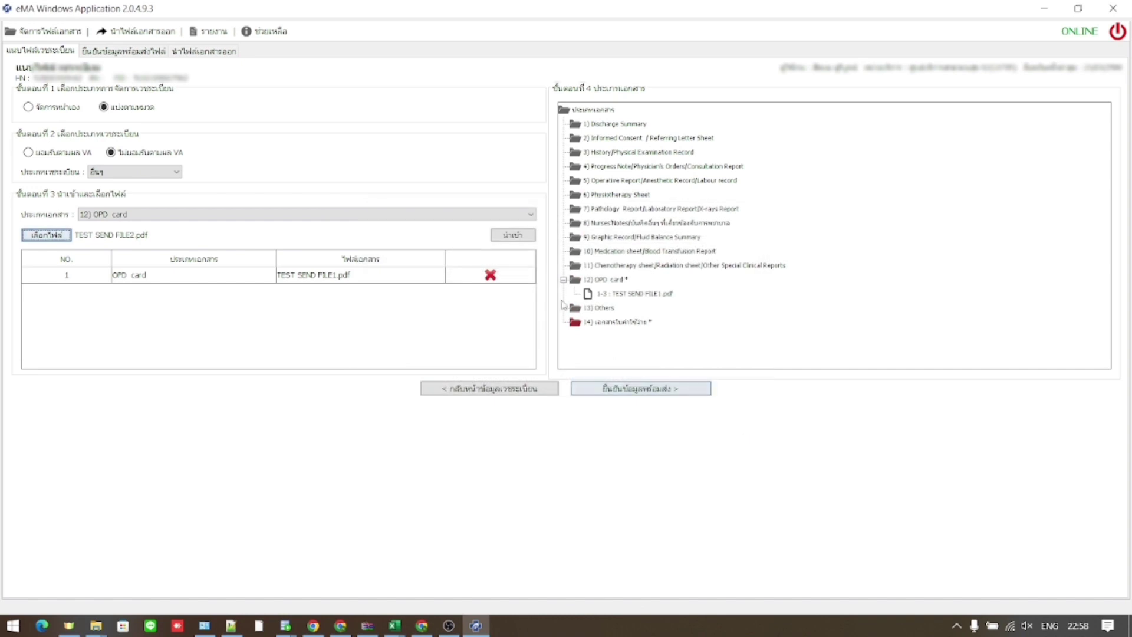
click(513, 234)
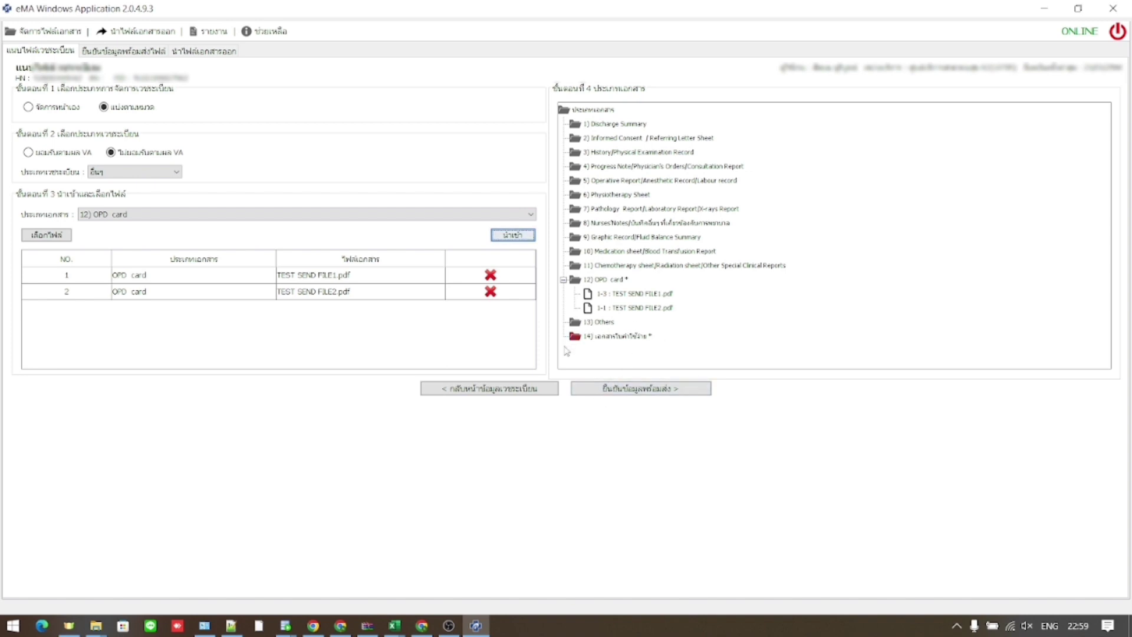
click(615, 390)
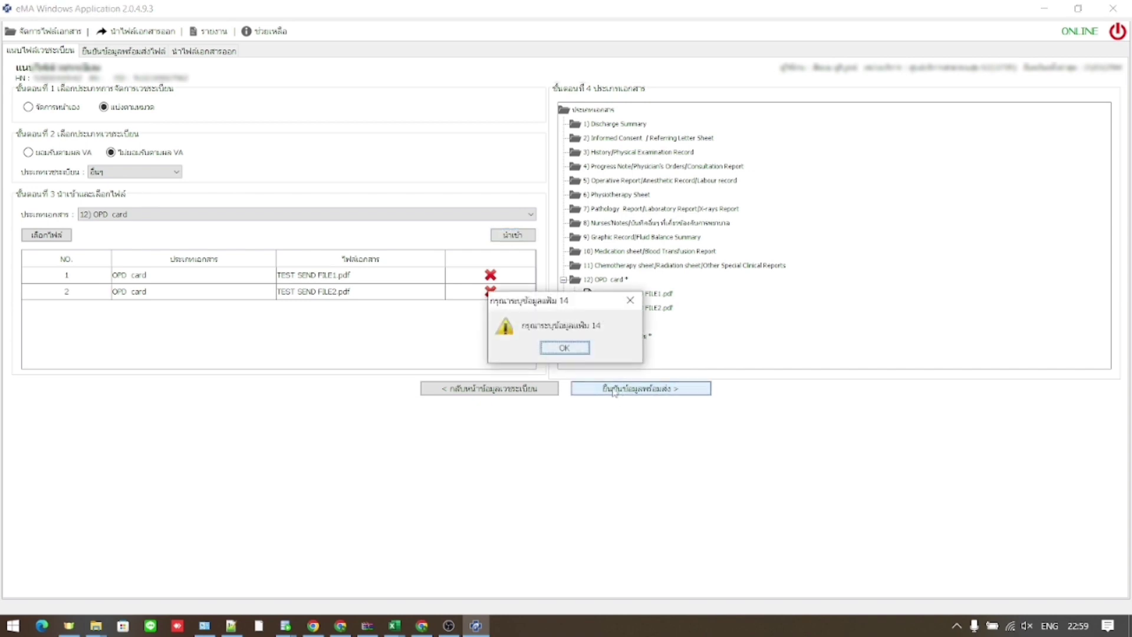
click(565, 352)
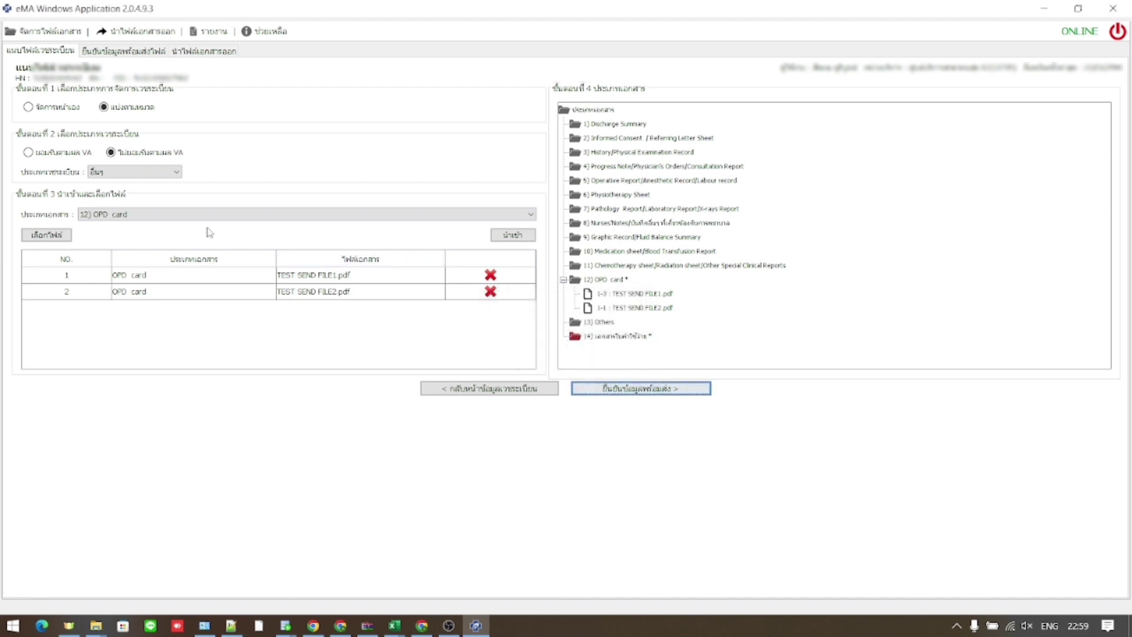
- Import TEST SEND FILE2.pdf under document type 14) เอกสารใบค่าใช้จ่าย and proceed to the submission confirmation page
click(106, 217)
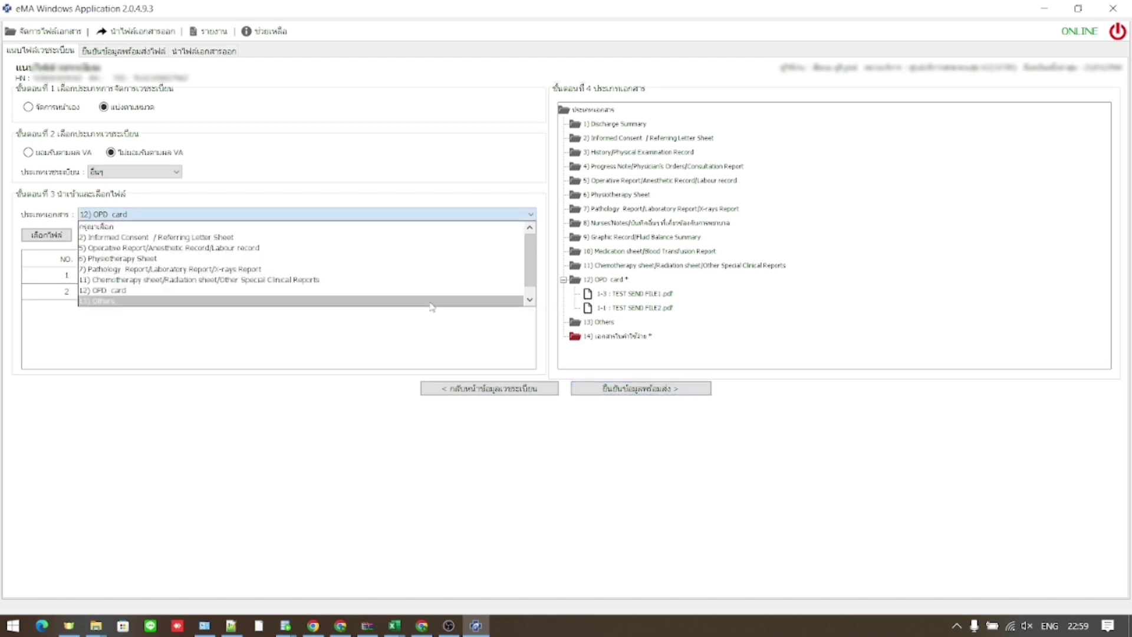
scroll(354, 306, down, 1)
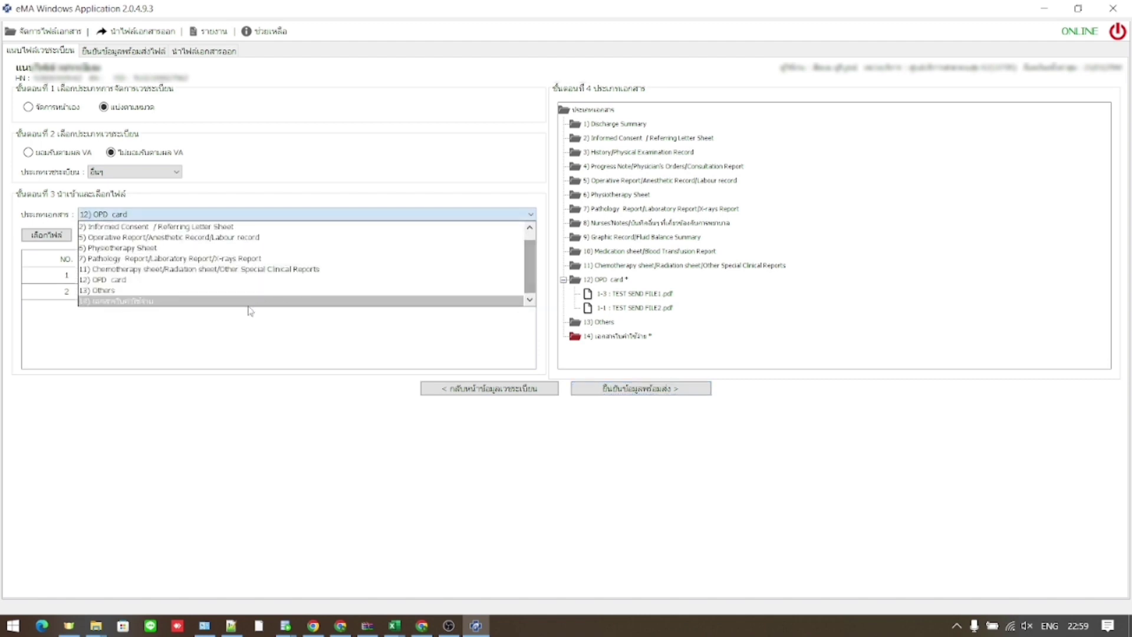
click(148, 301)
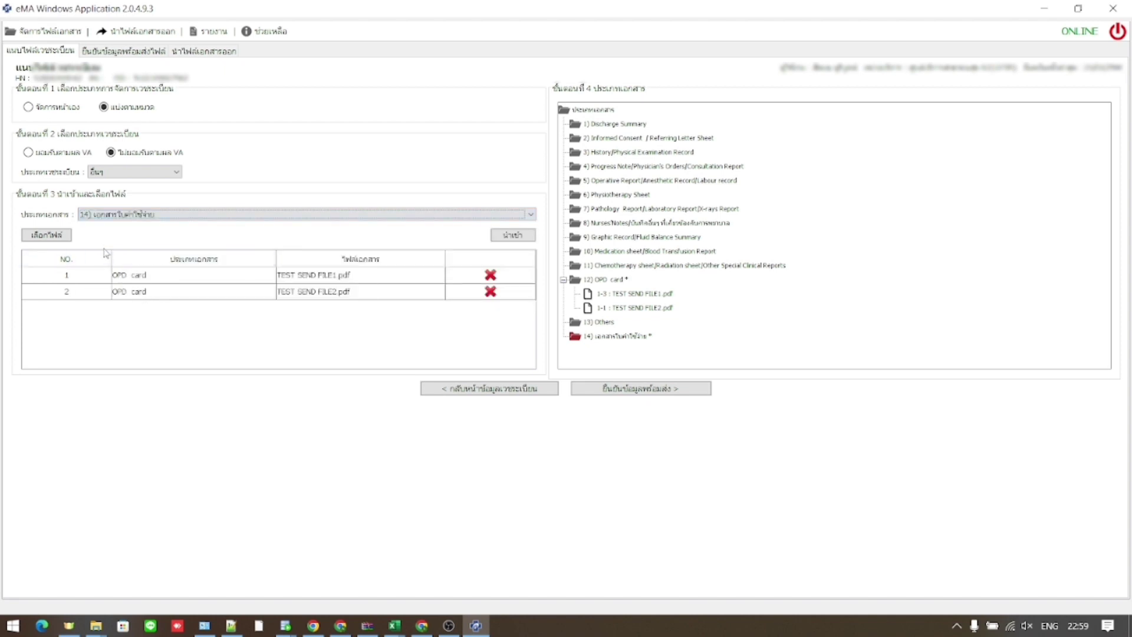
click(39, 239)
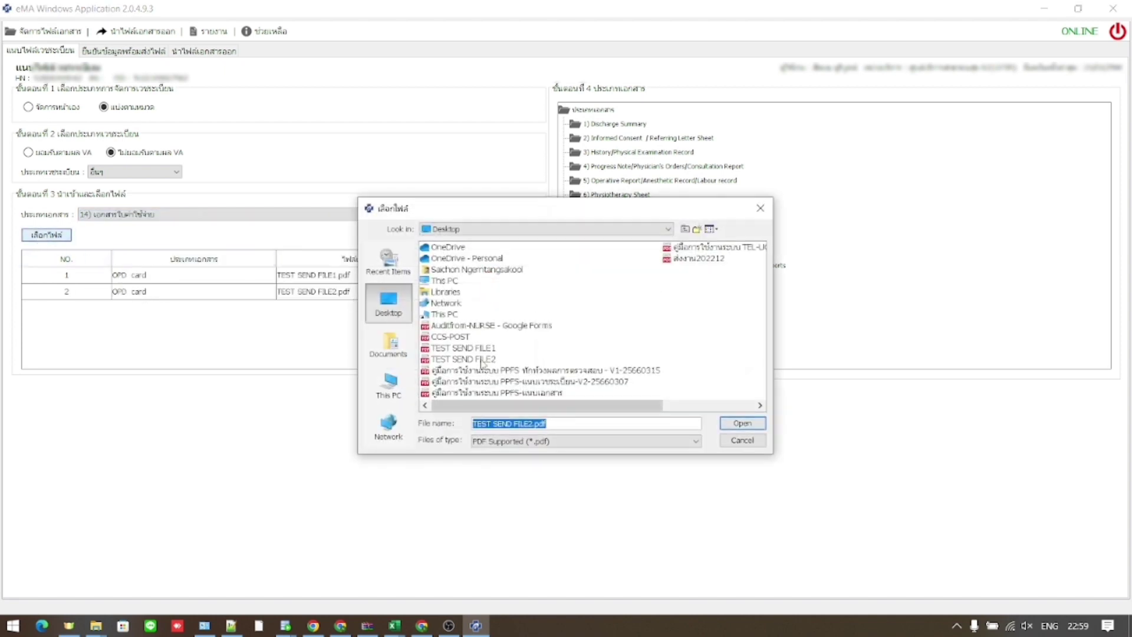
click(481, 360)
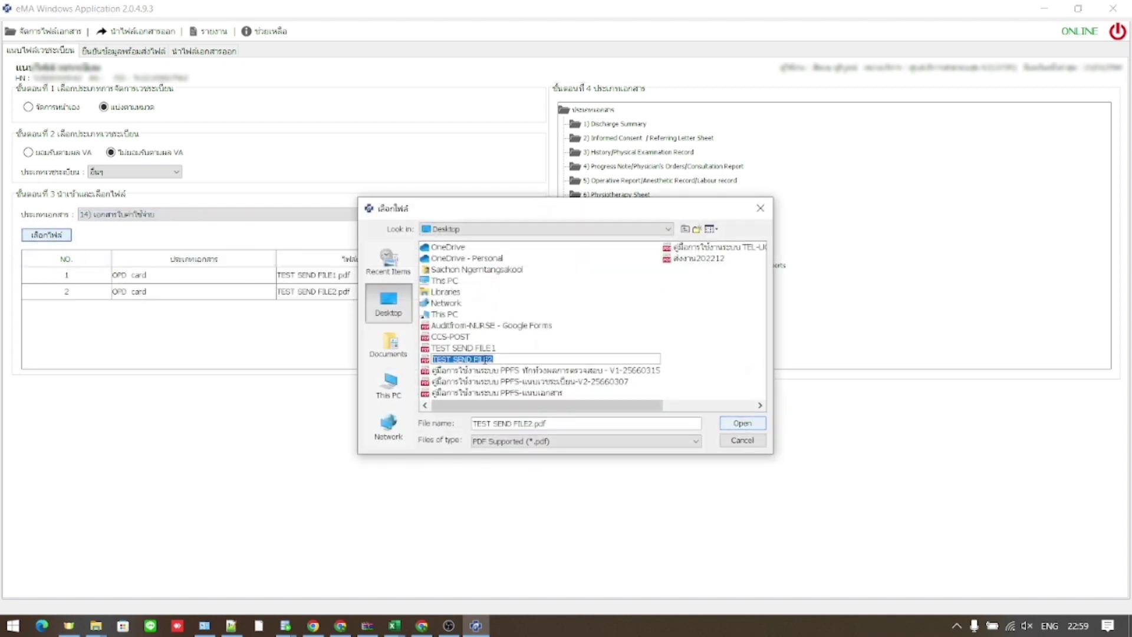
click(742, 424)
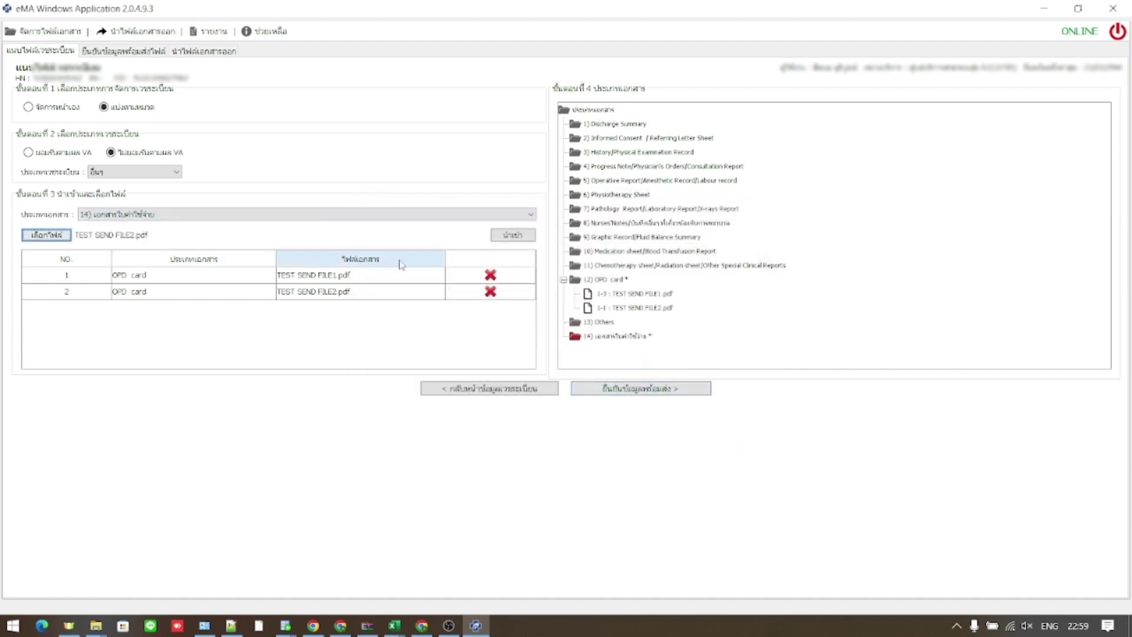
click(511, 236)
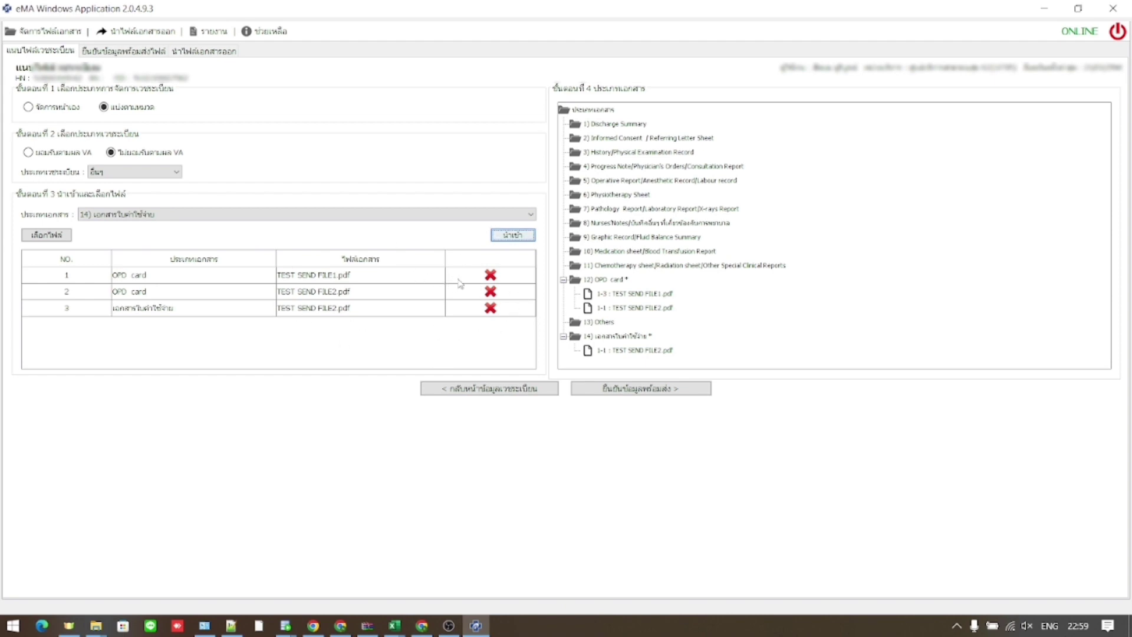
click(632, 391)
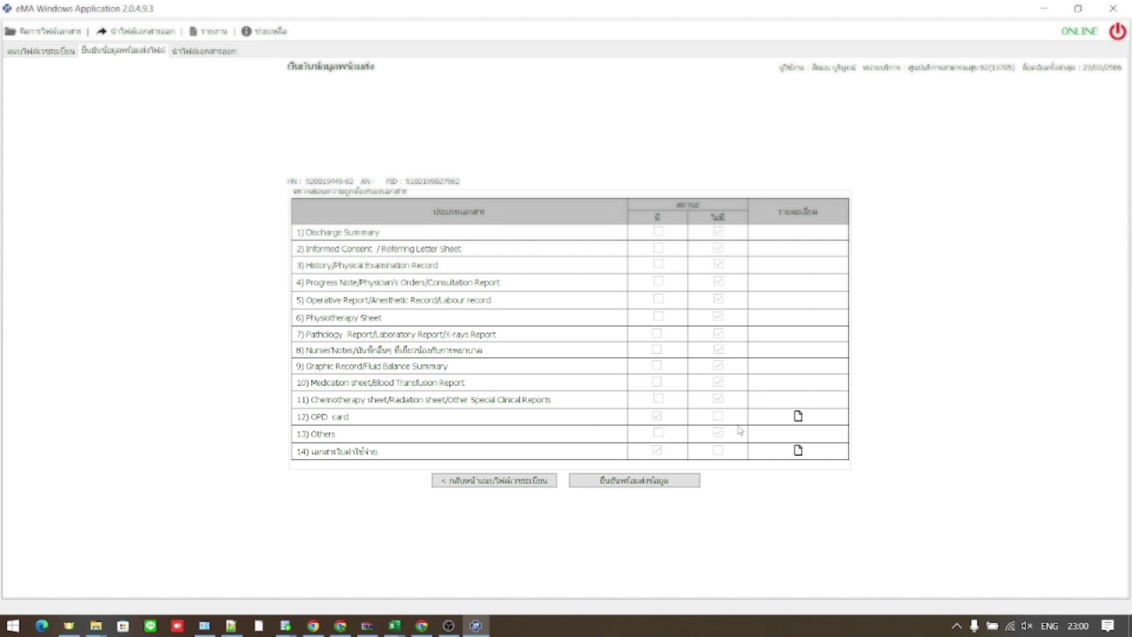
- Review the attached TEST SEND FILE2.pdf and TEST SEND FILE1.pdf from the file details of 12) OPD card
click(798, 417)
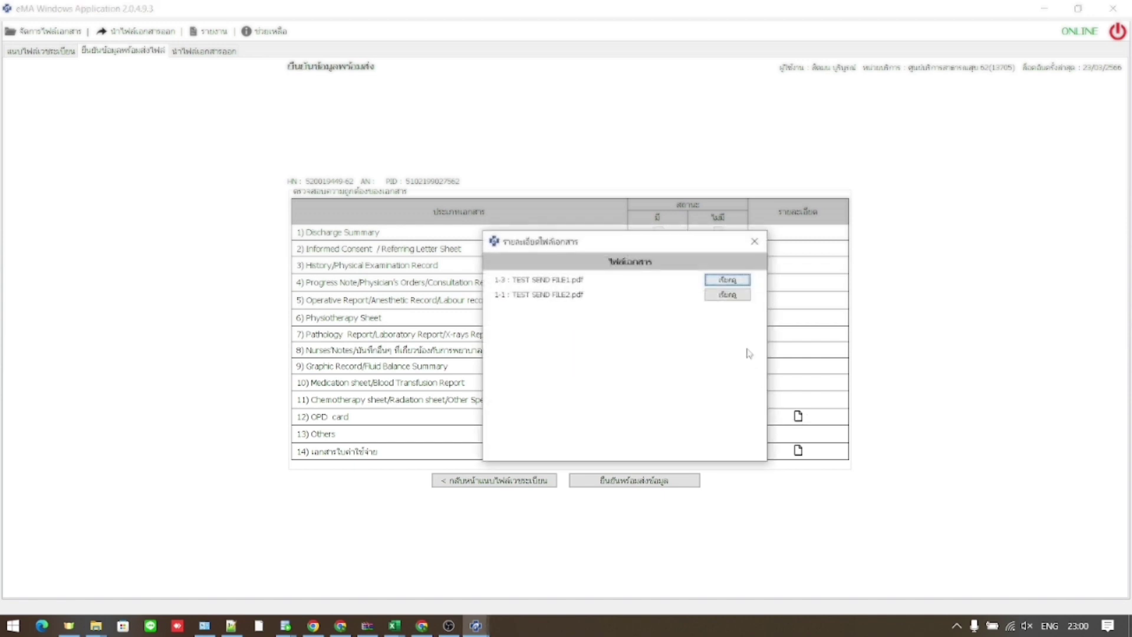
click(717, 297)
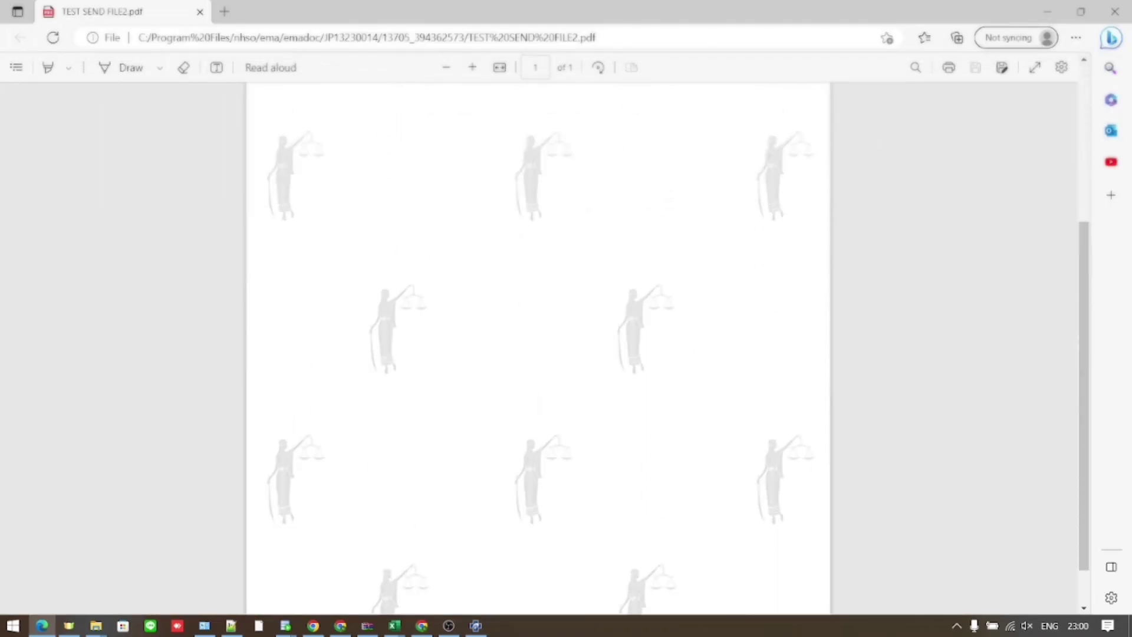
click(1115, 11)
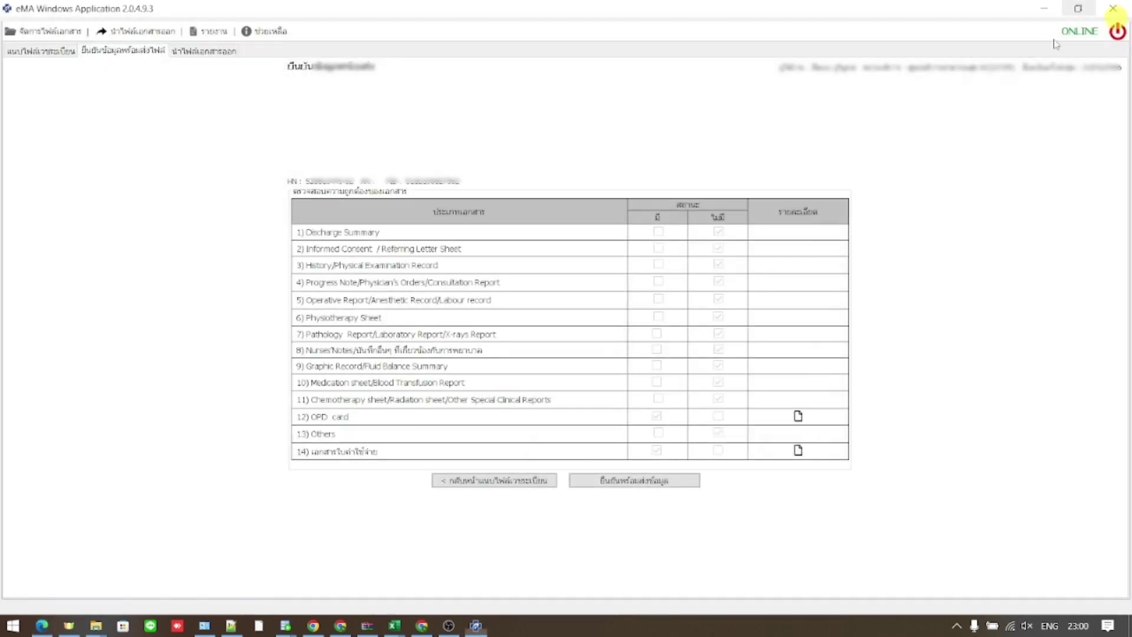
click(798, 417)
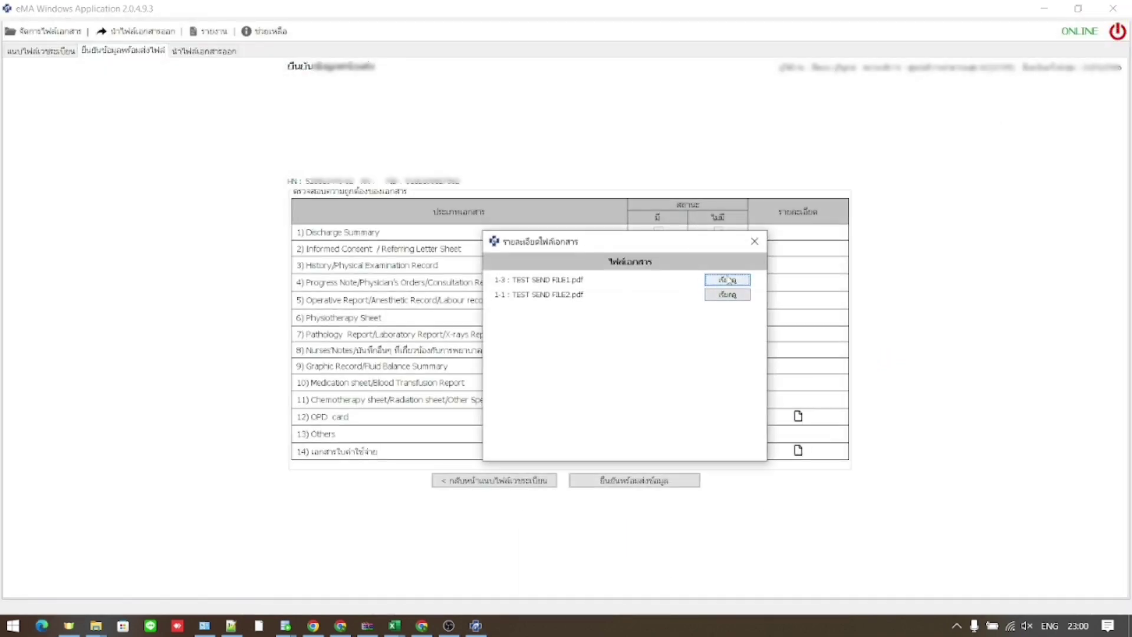
click(729, 283)
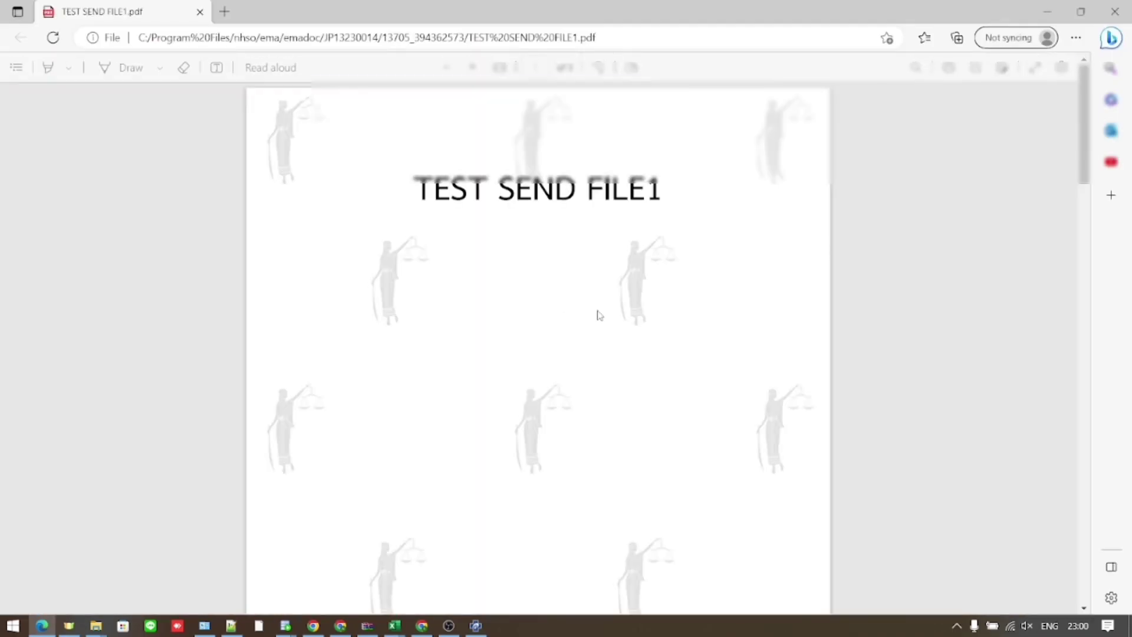
scroll(649, 334, down, 15)
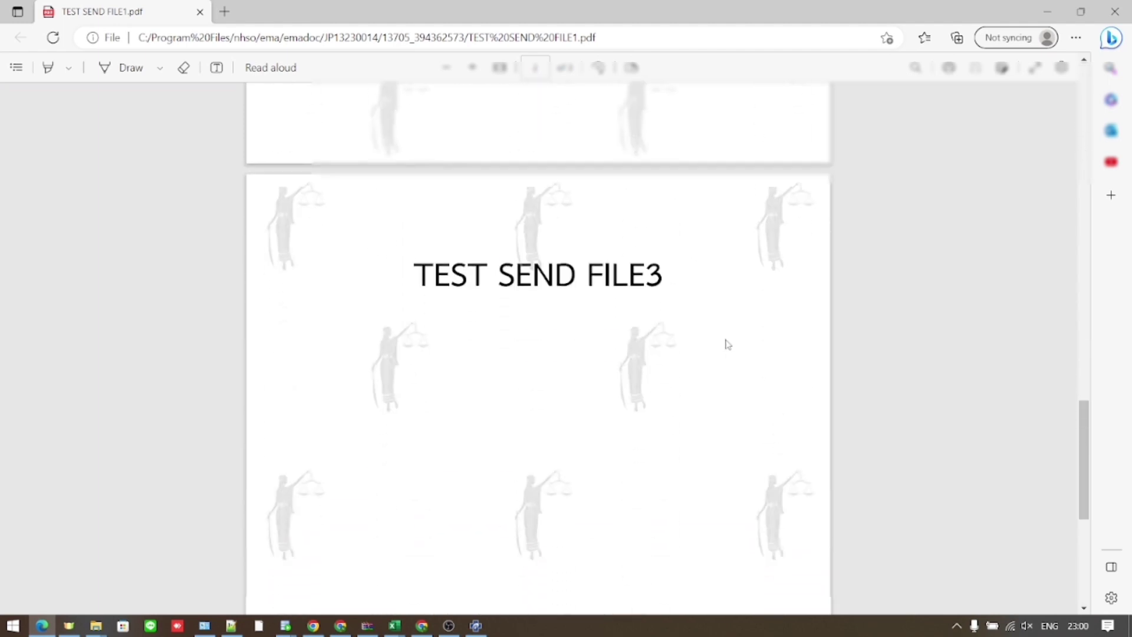
click(1115, 11)
click(798, 417)
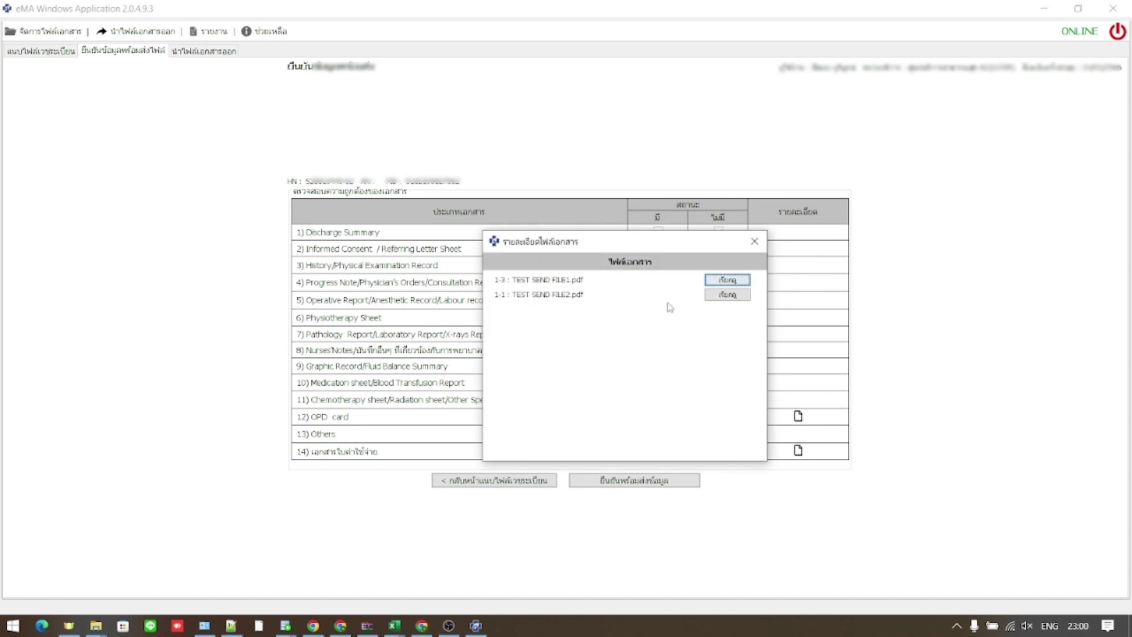
click(755, 242)
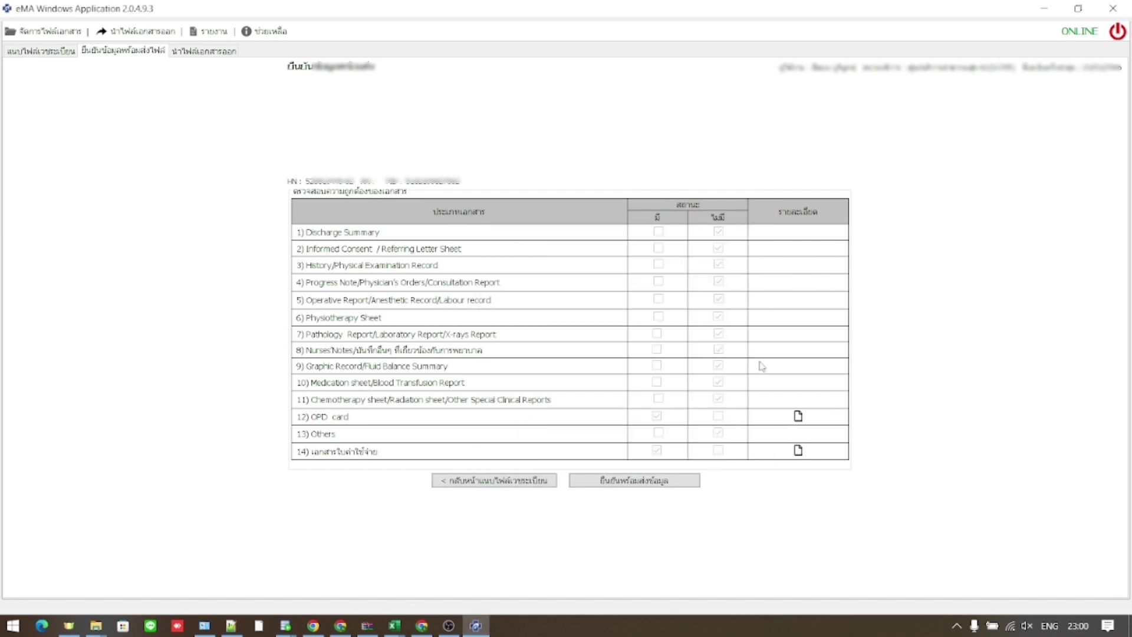
- View TEST SEND FILE2.pdf attached under 14) เอกสารใบค่าใช้จ่าย and recheck the file list of 12) OPD card
click(799, 450)
click(727, 280)
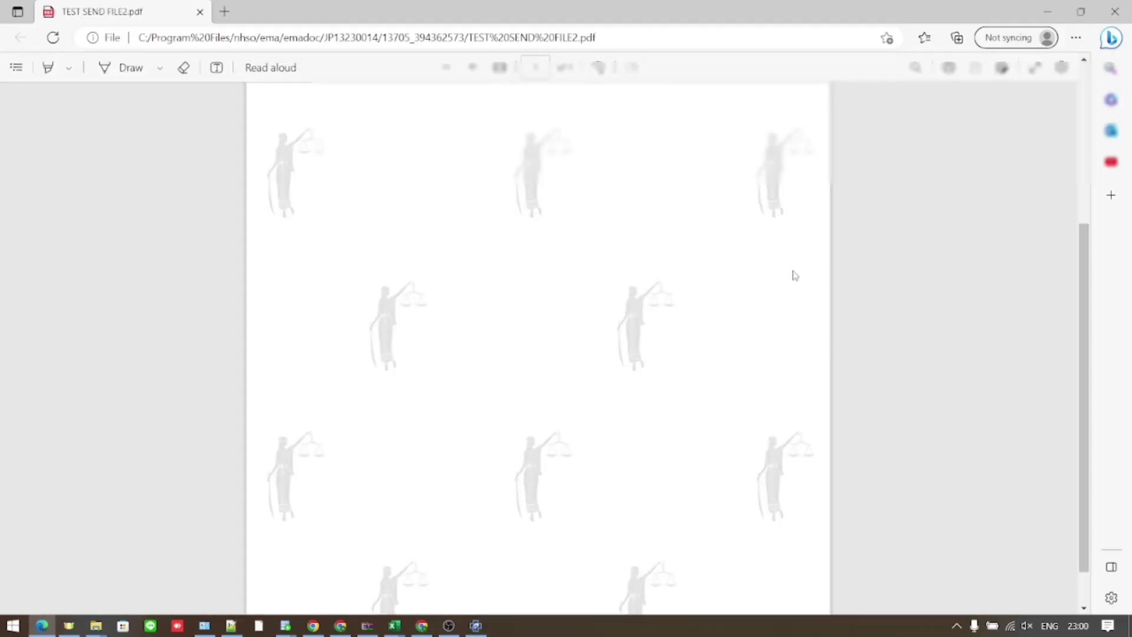
scroll(673, 327, down, 5)
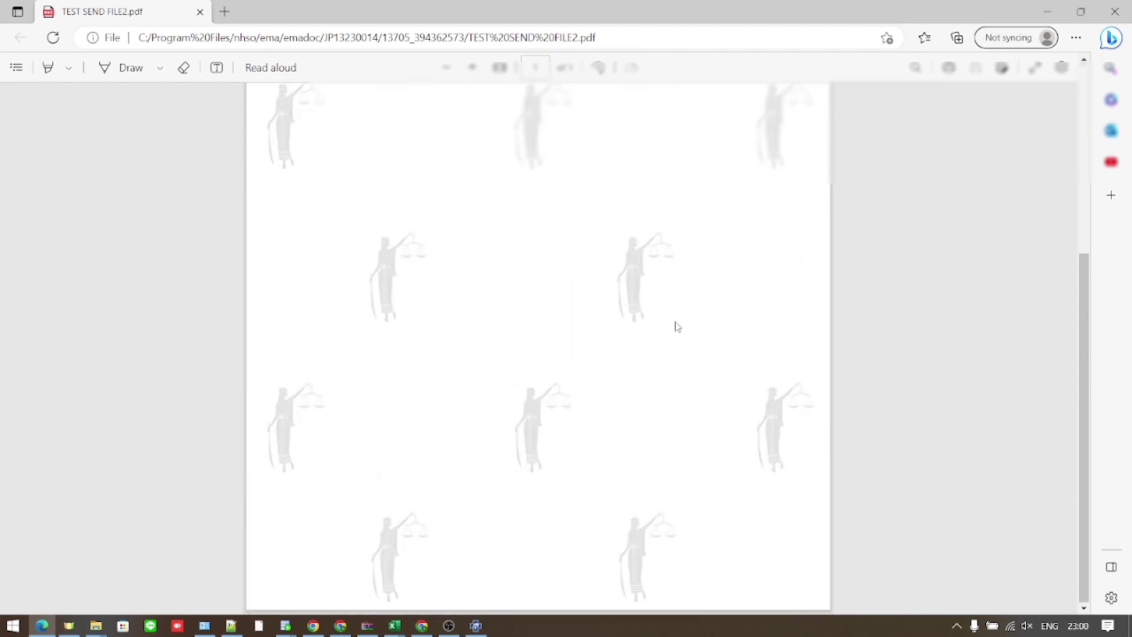
click(1114, 14)
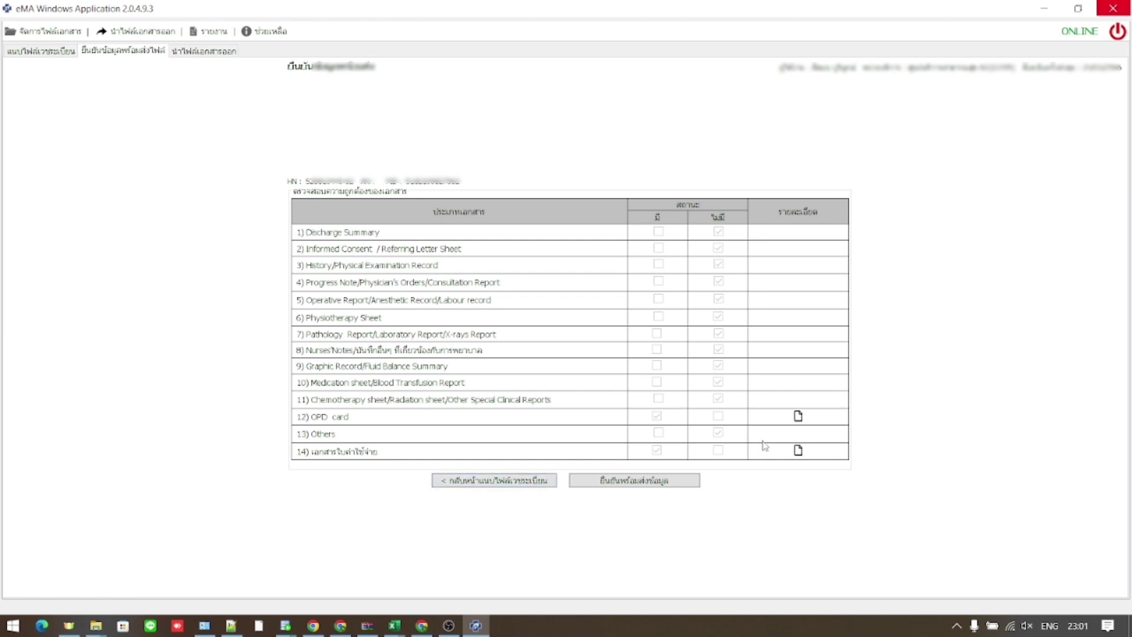
click(799, 416)
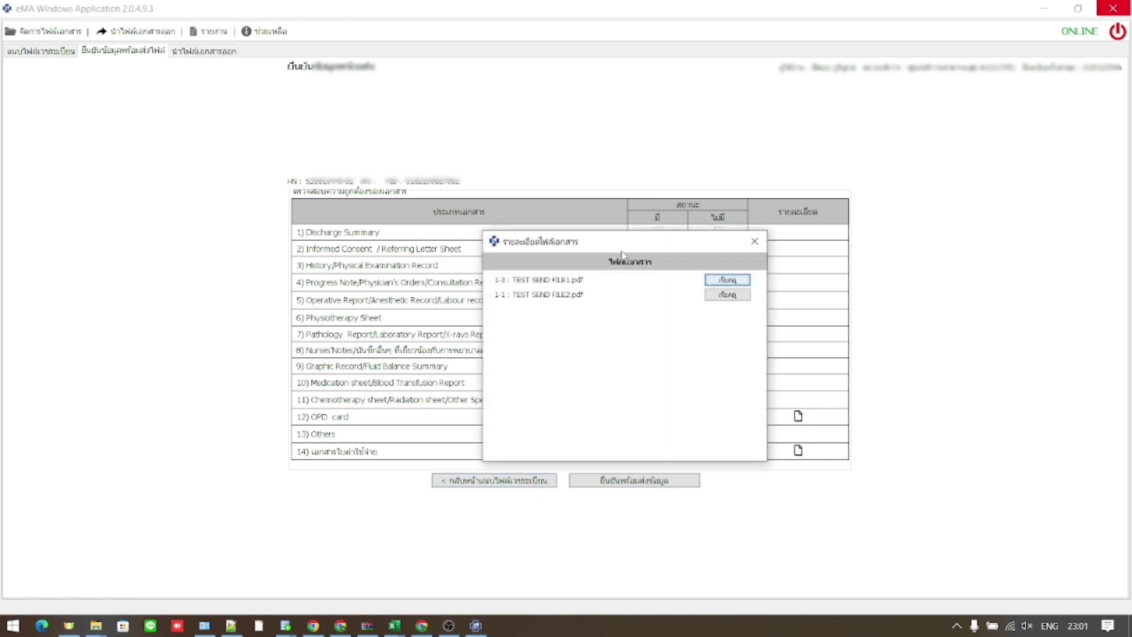
click(755, 241)
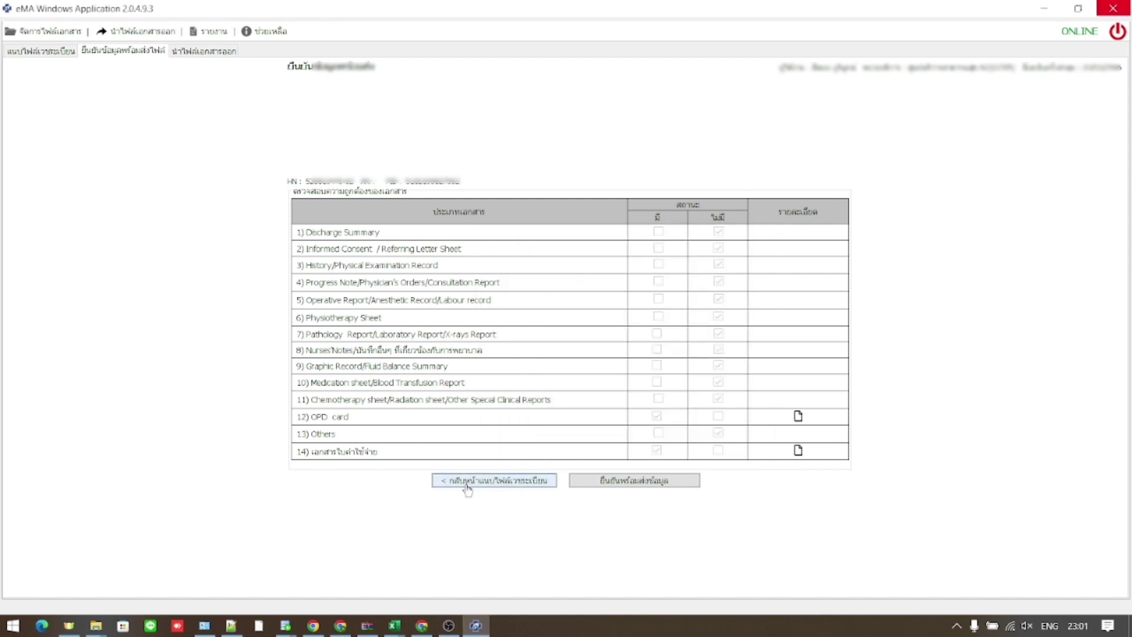
- Return to the medical record attachment page and delete the TEST SEND FILE2.pdf entry under OPD card
click(491, 481)
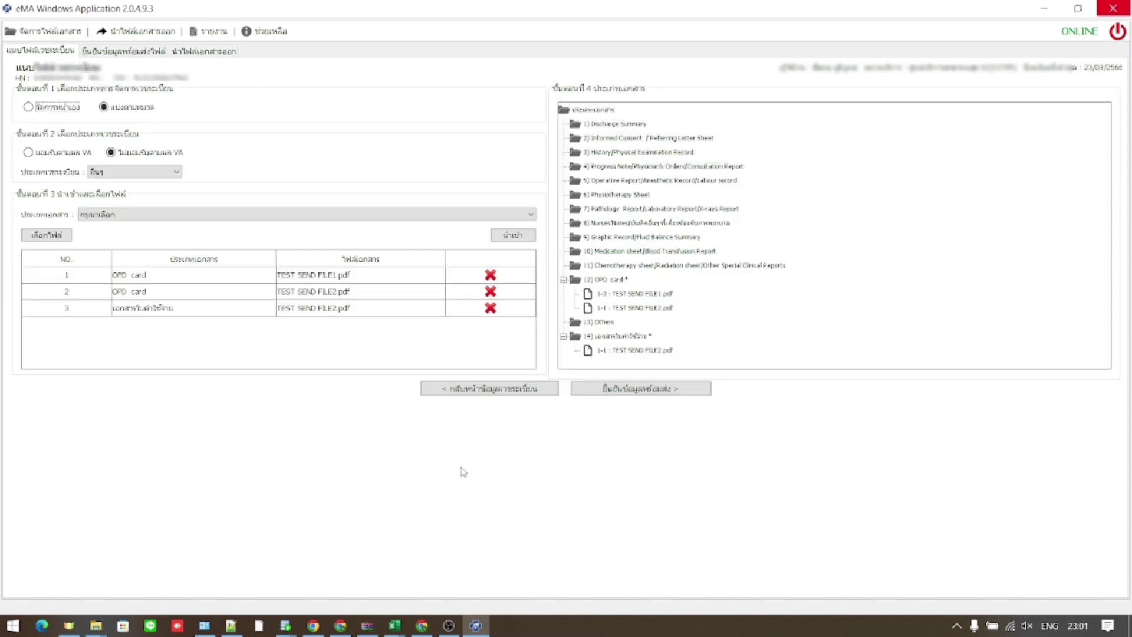
click(491, 291)
click(529, 348)
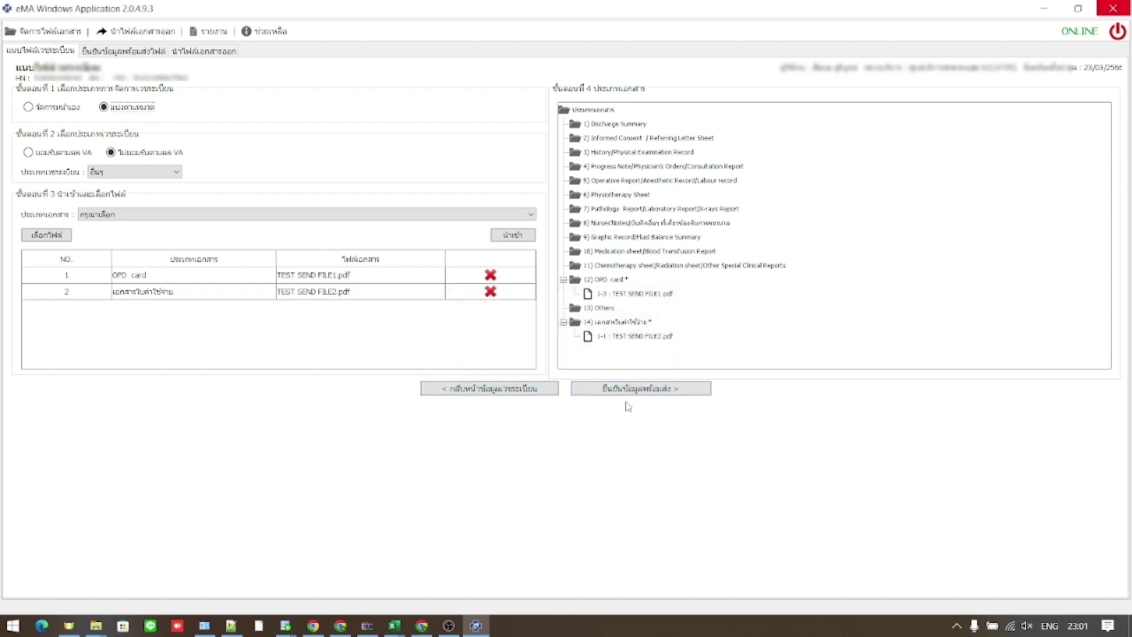
- Check the document status on the submission confirmation page, then return to file management and open the medical record data for round 3
click(659, 391)
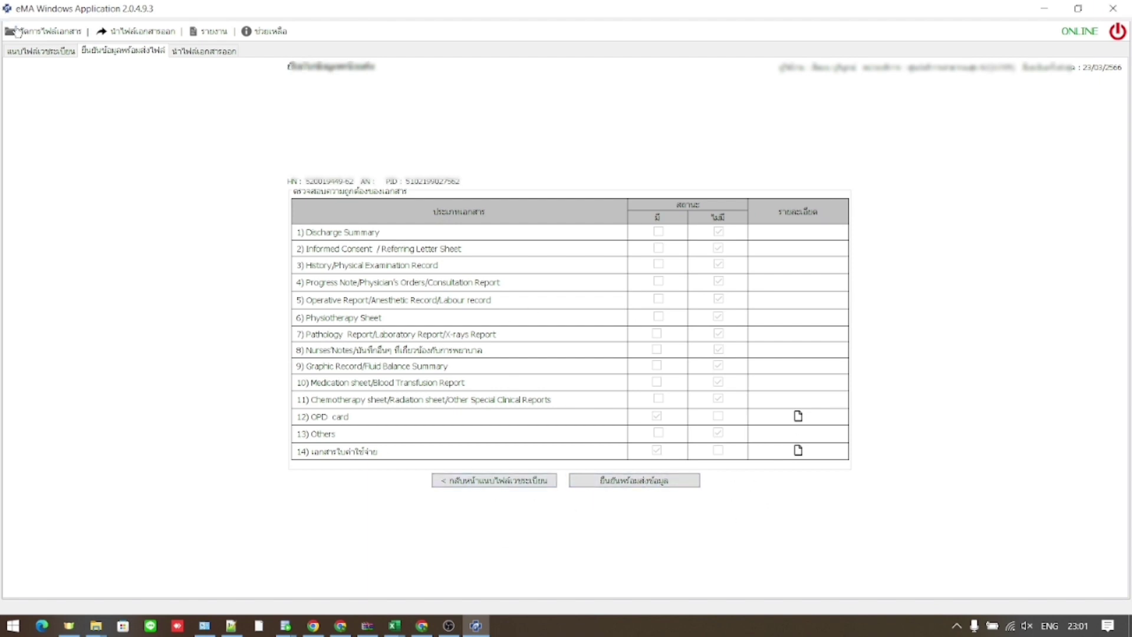
click(63, 53)
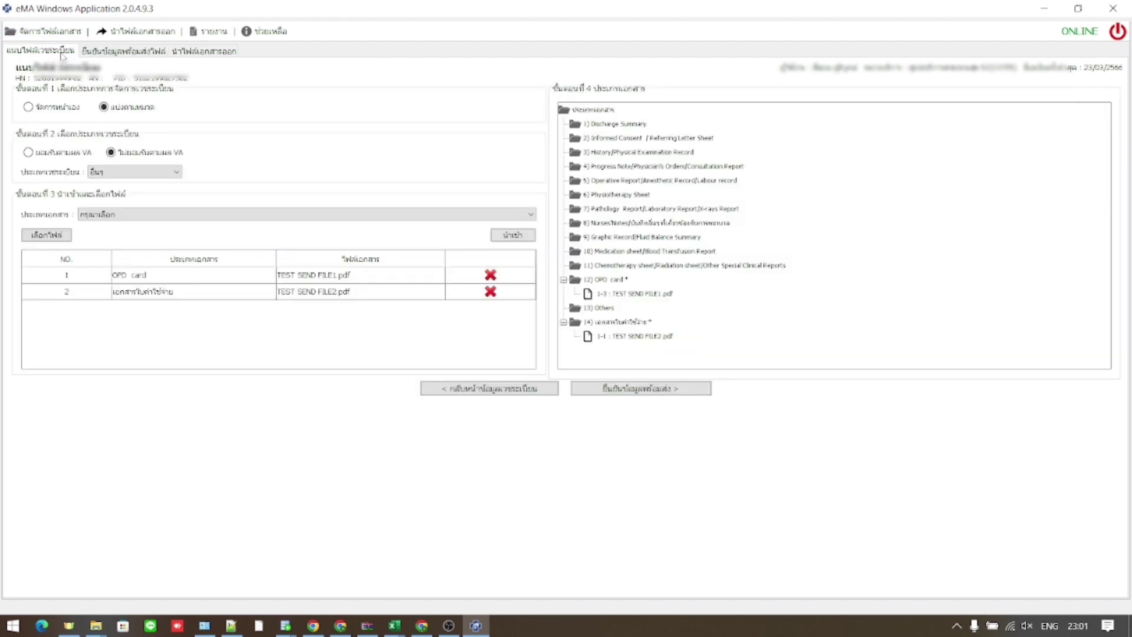
click(47, 32)
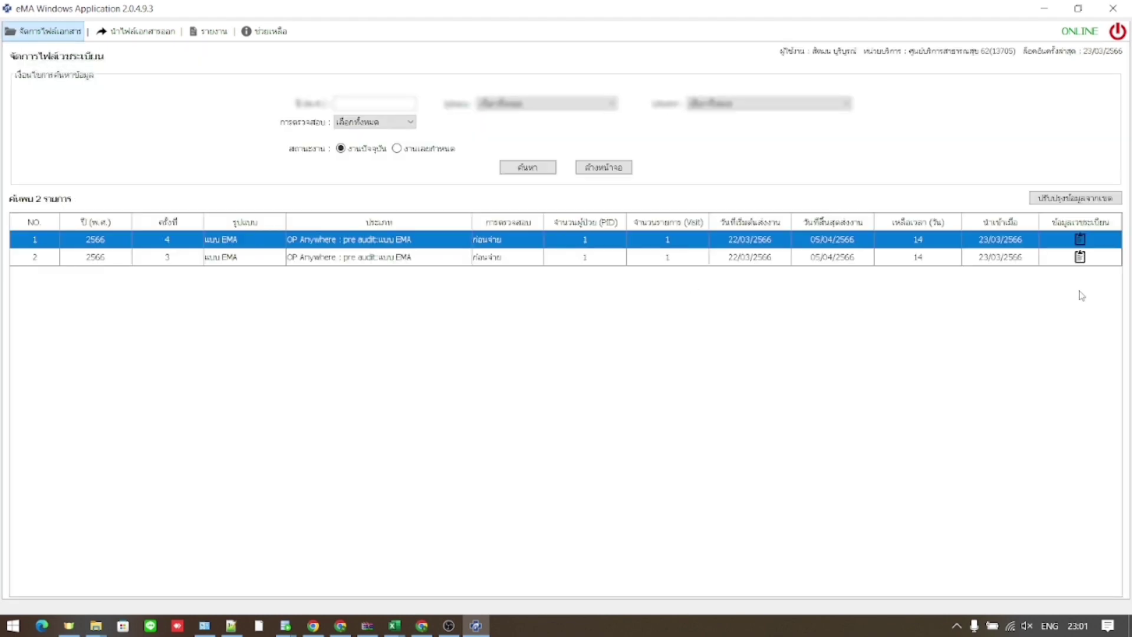
click(1080, 256)
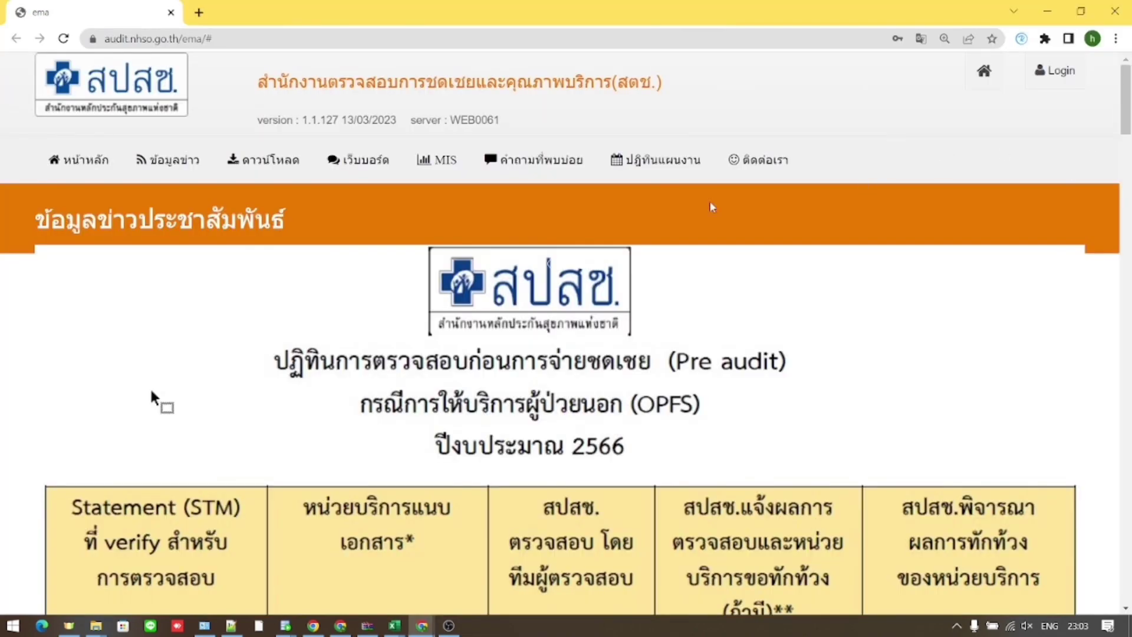
click(241, 39)
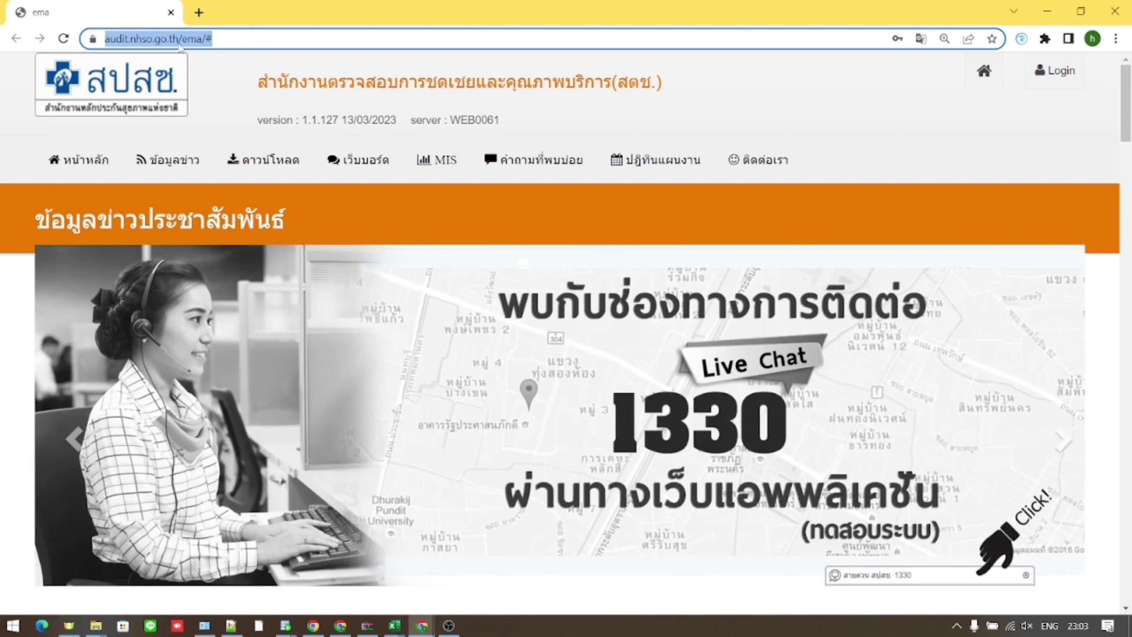
click(233, 38)
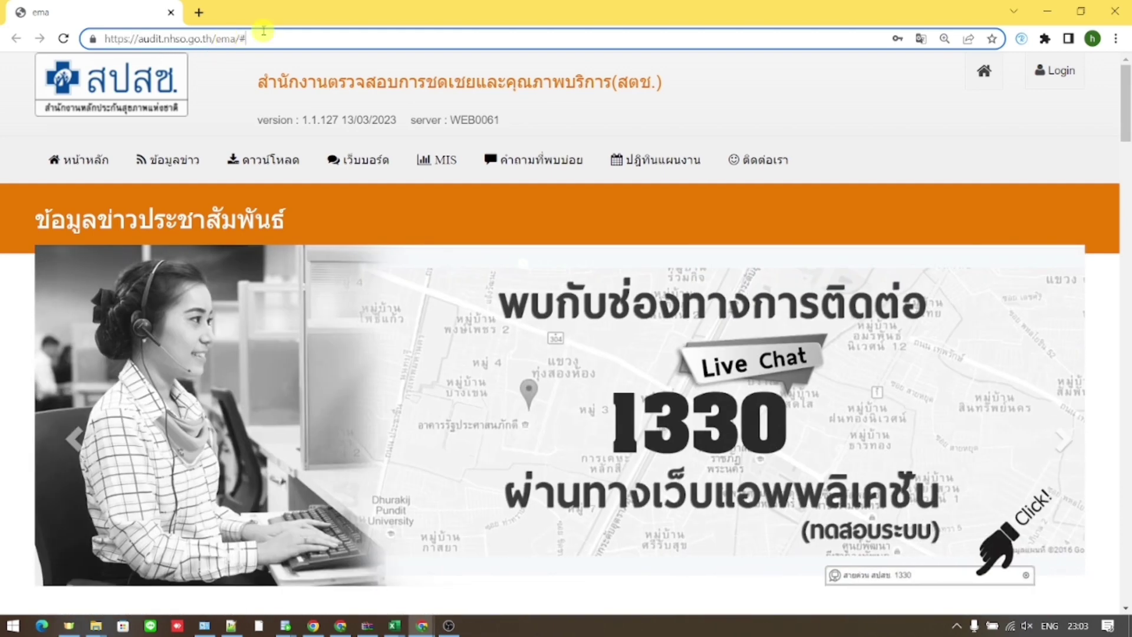
key(BackSpace)
key(Return)
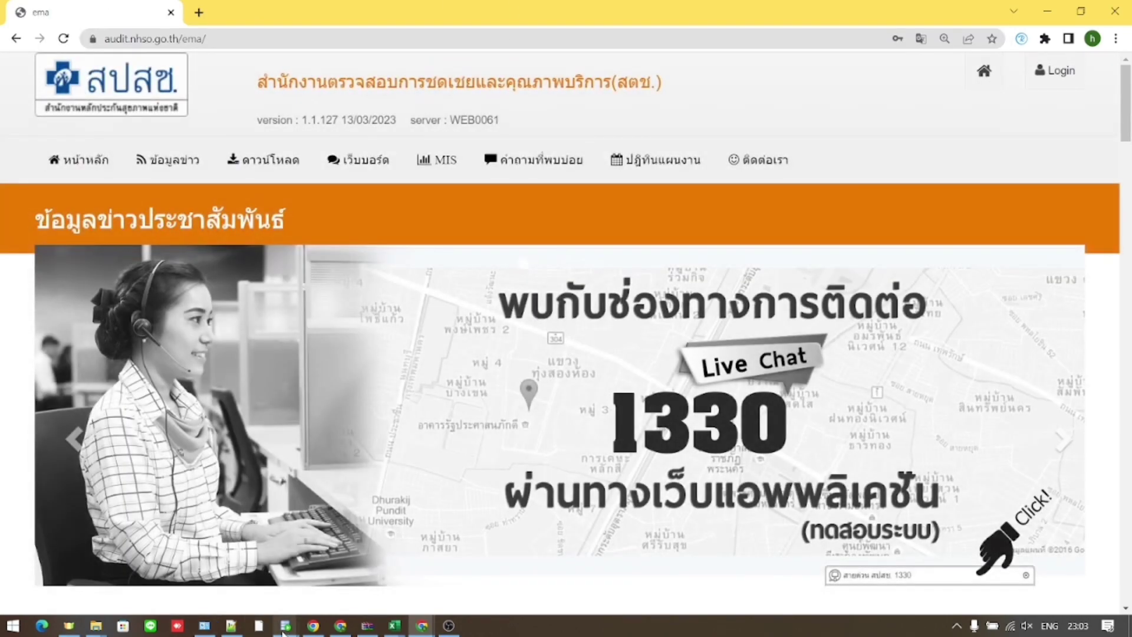
- Log in to the eMA website with the account username and password
click(233, 629)
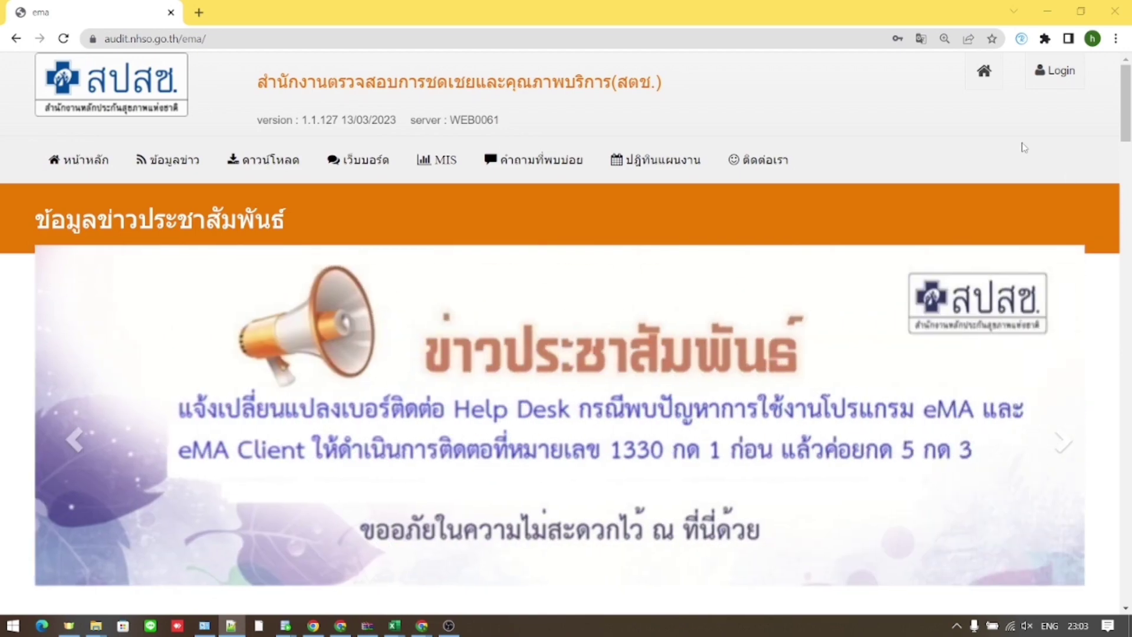
click(1056, 76)
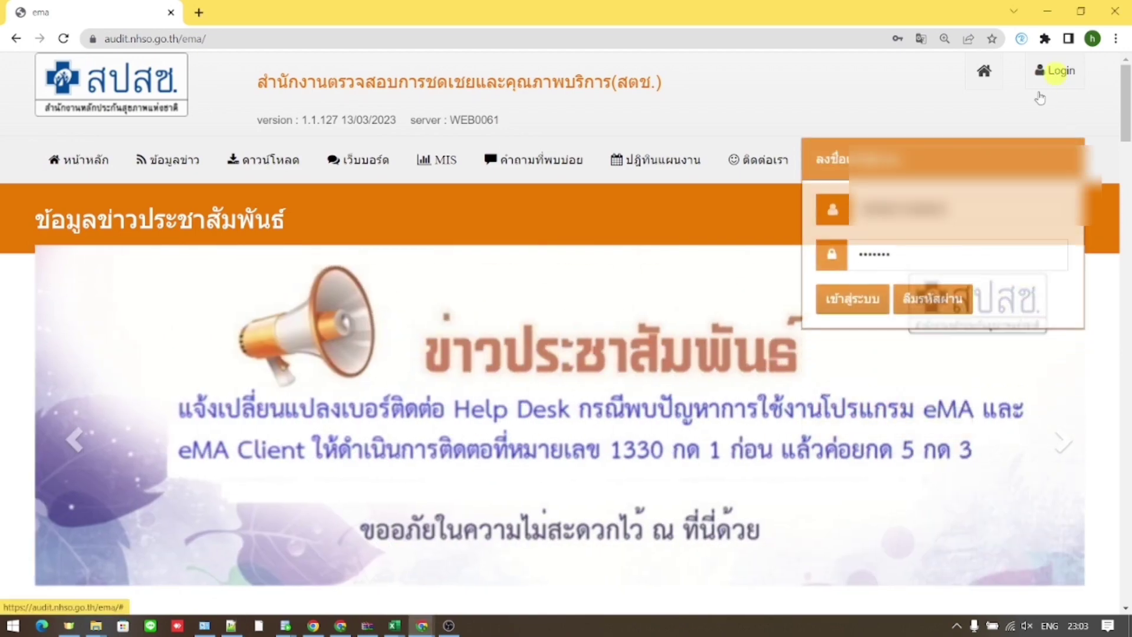
click(952, 156)
click(952, 156)
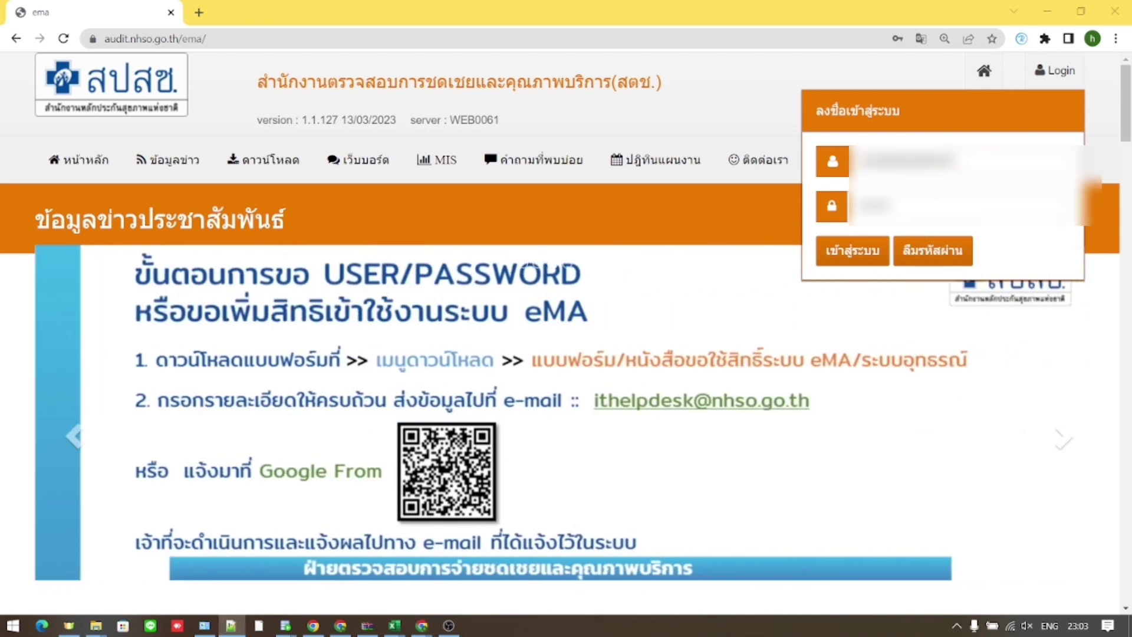
click(902, 206)
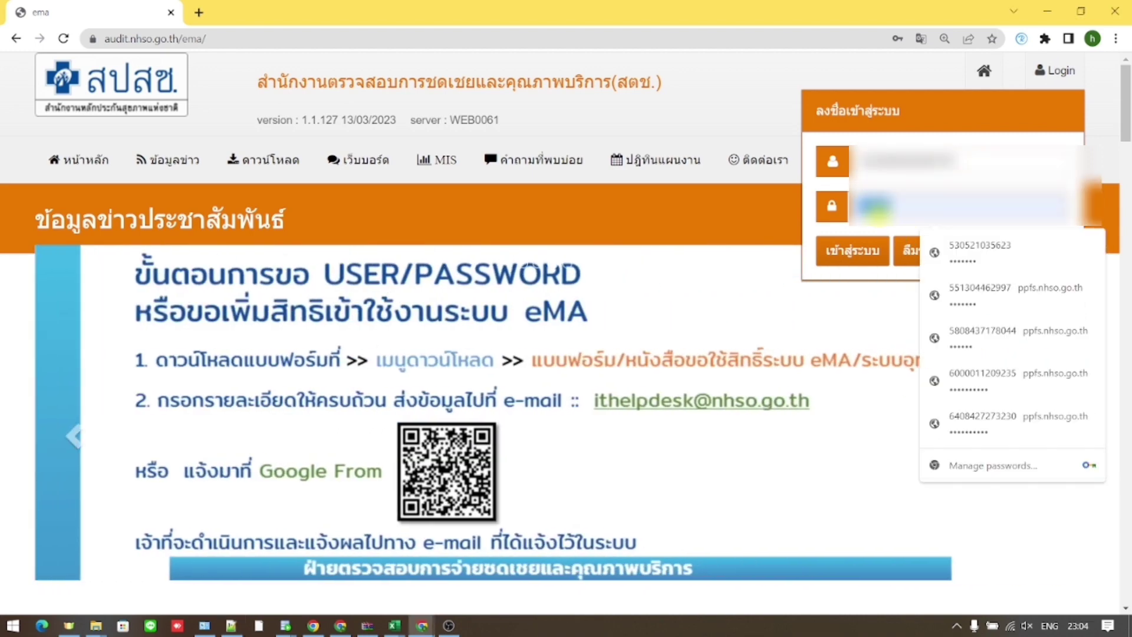
click(864, 251)
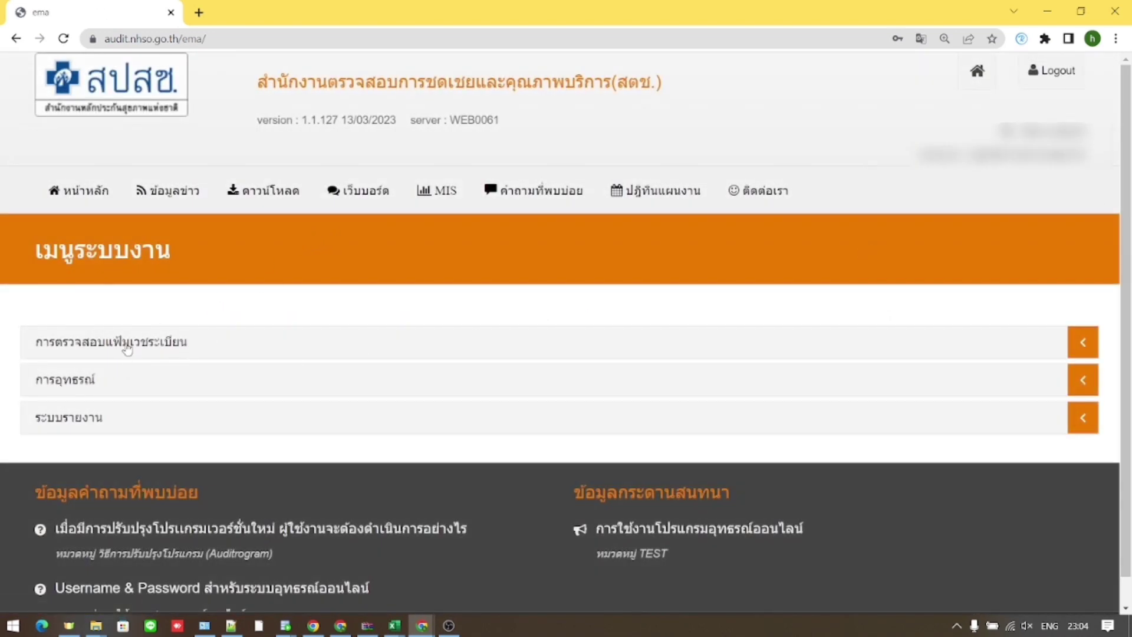
- Open เวชระเบียนสำหรับการตรวจสอบ under การตรวจสอบแฟ้มเวชระเบียน and view the audit record list for the service unit
click(159, 343)
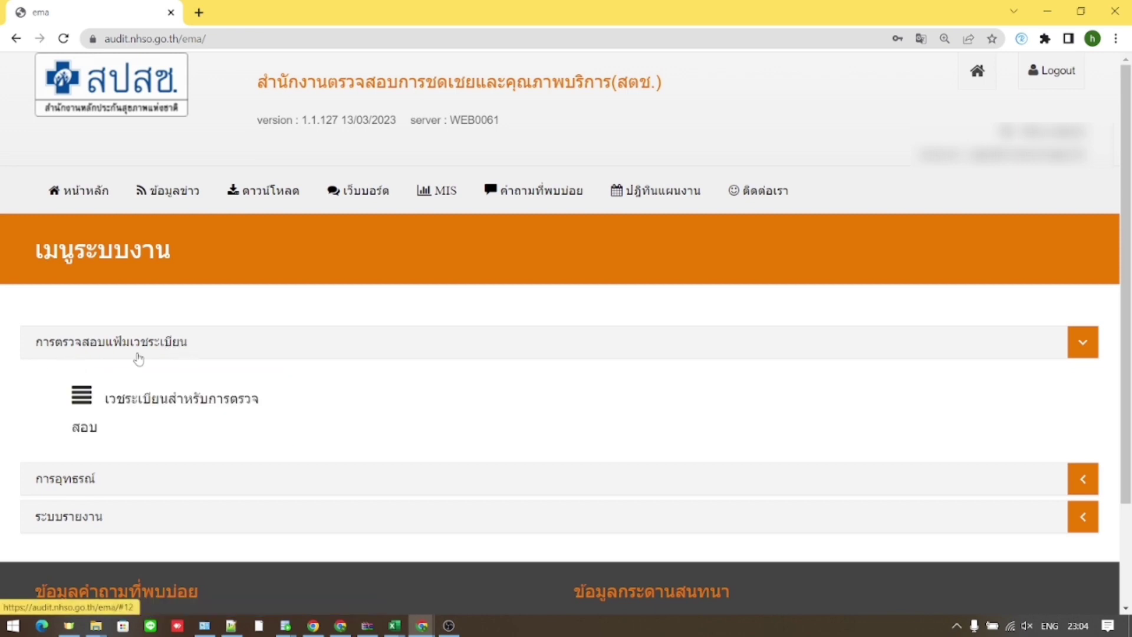
click(169, 413)
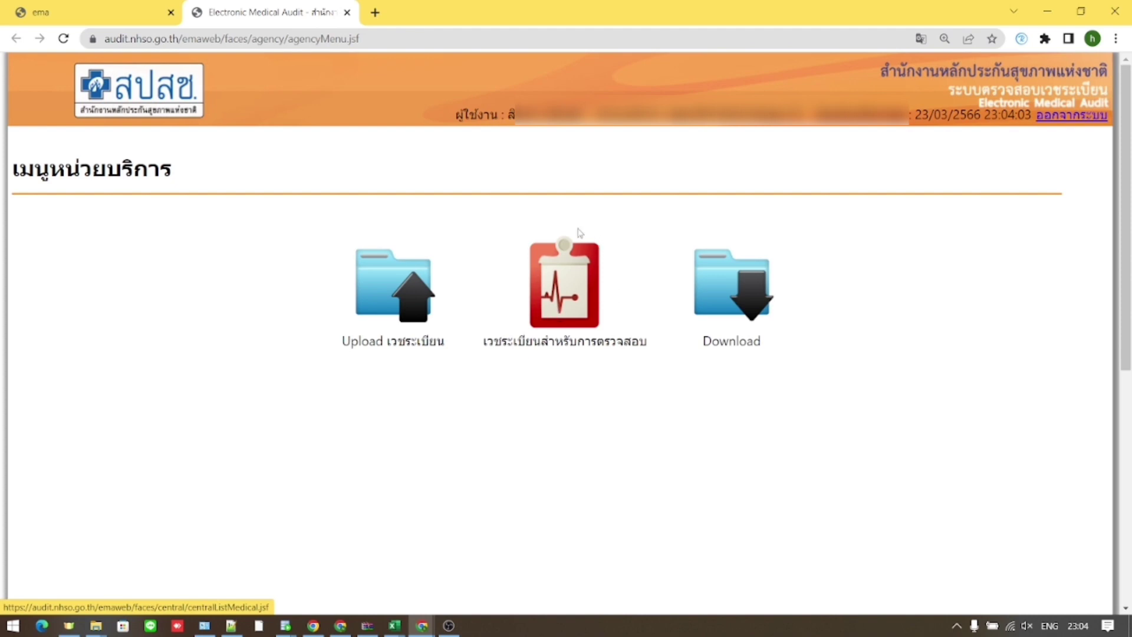
click(577, 291)
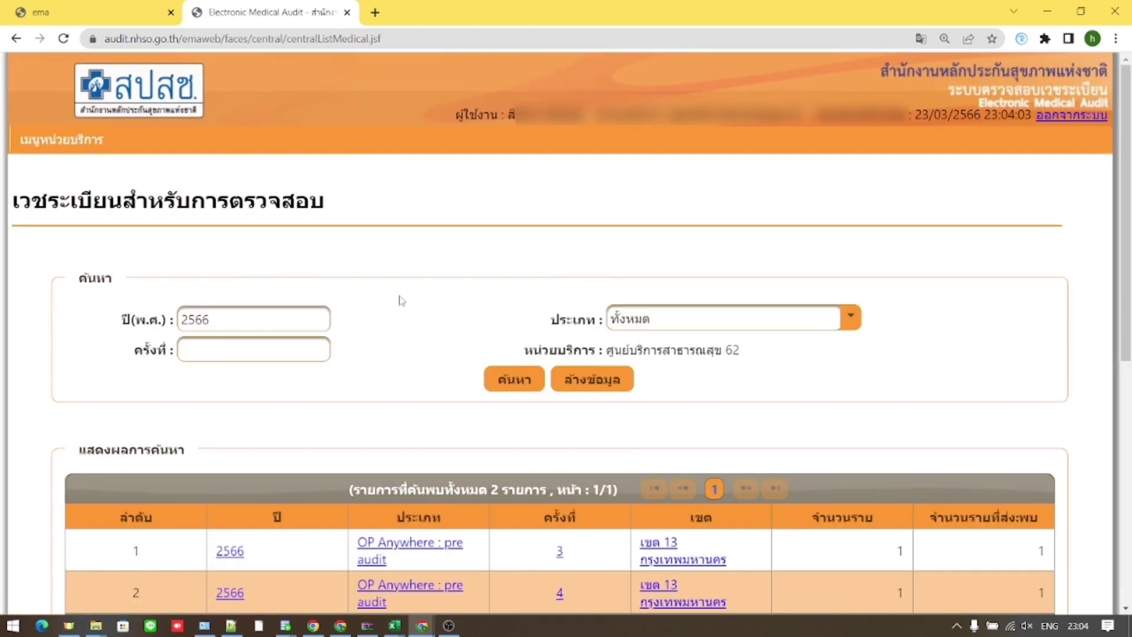
scroll(373, 336, down, 1)
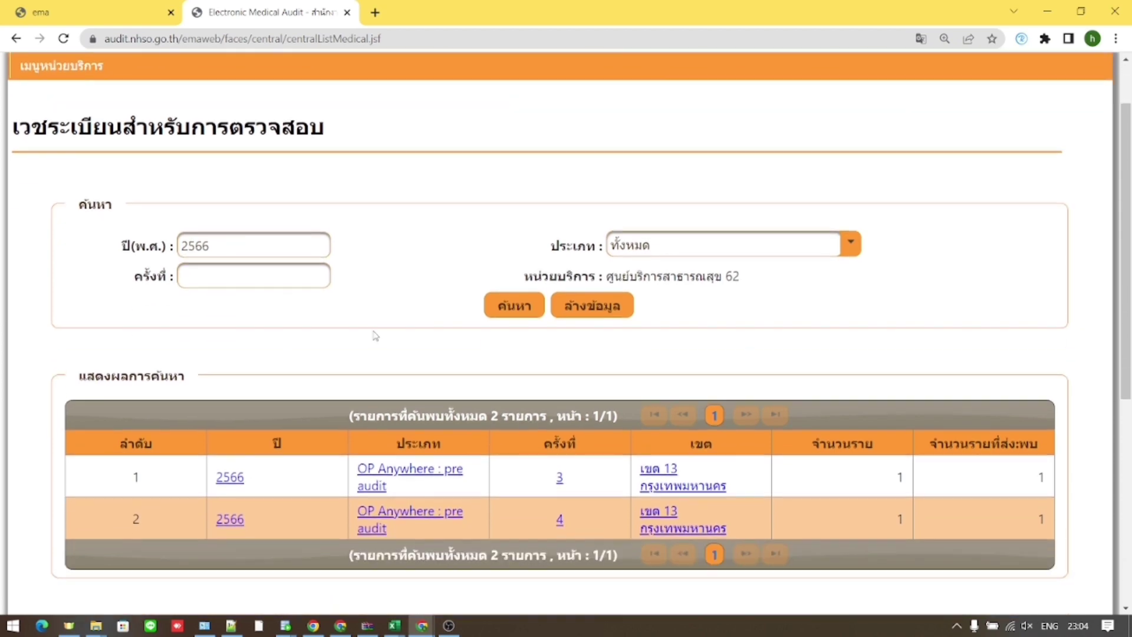